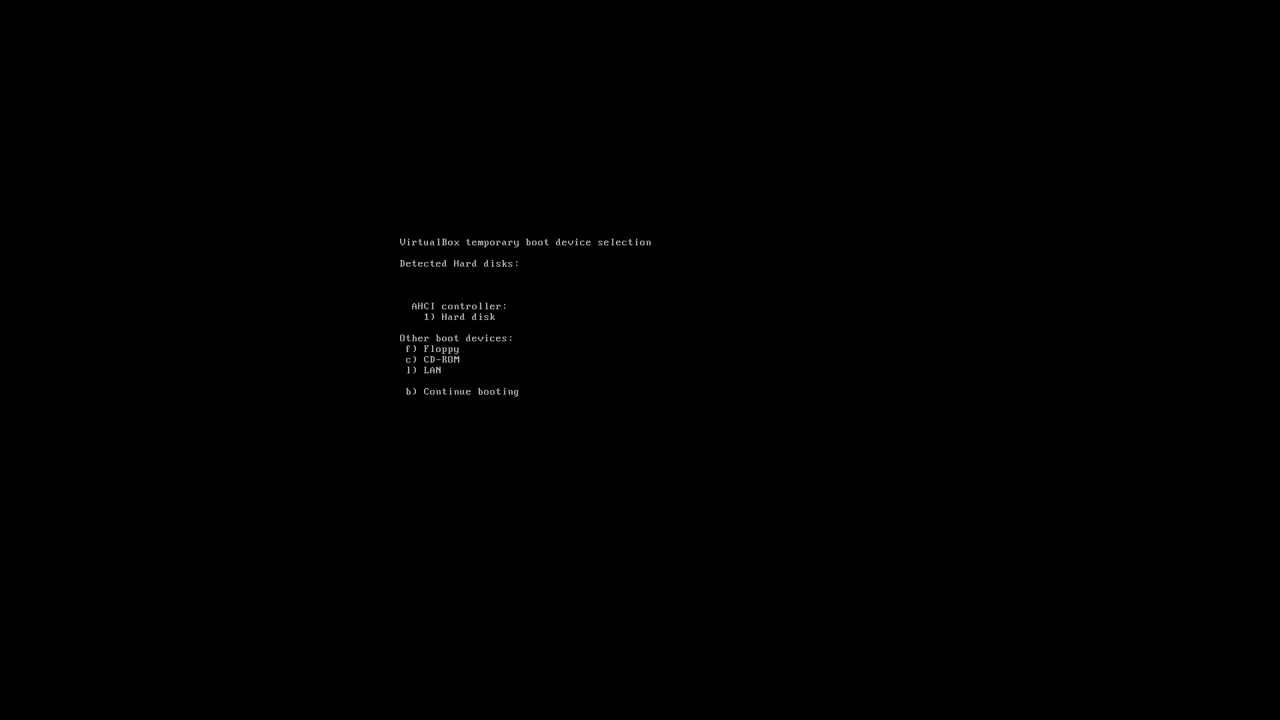
Boot Deepin 15 GNU/Linux from the hard disk and log in to the Deepin desktop session with the account password.
{"action": "key", "text": "1"}
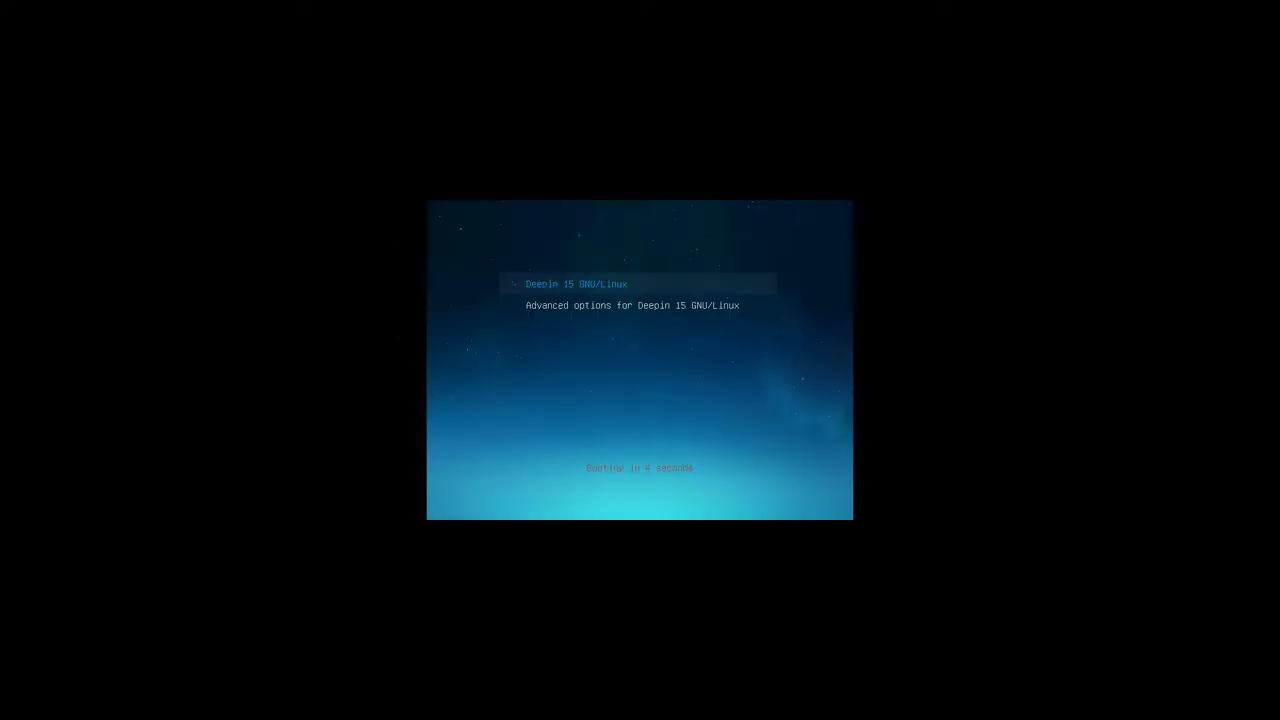
{"action": "key", "text": "Return"}
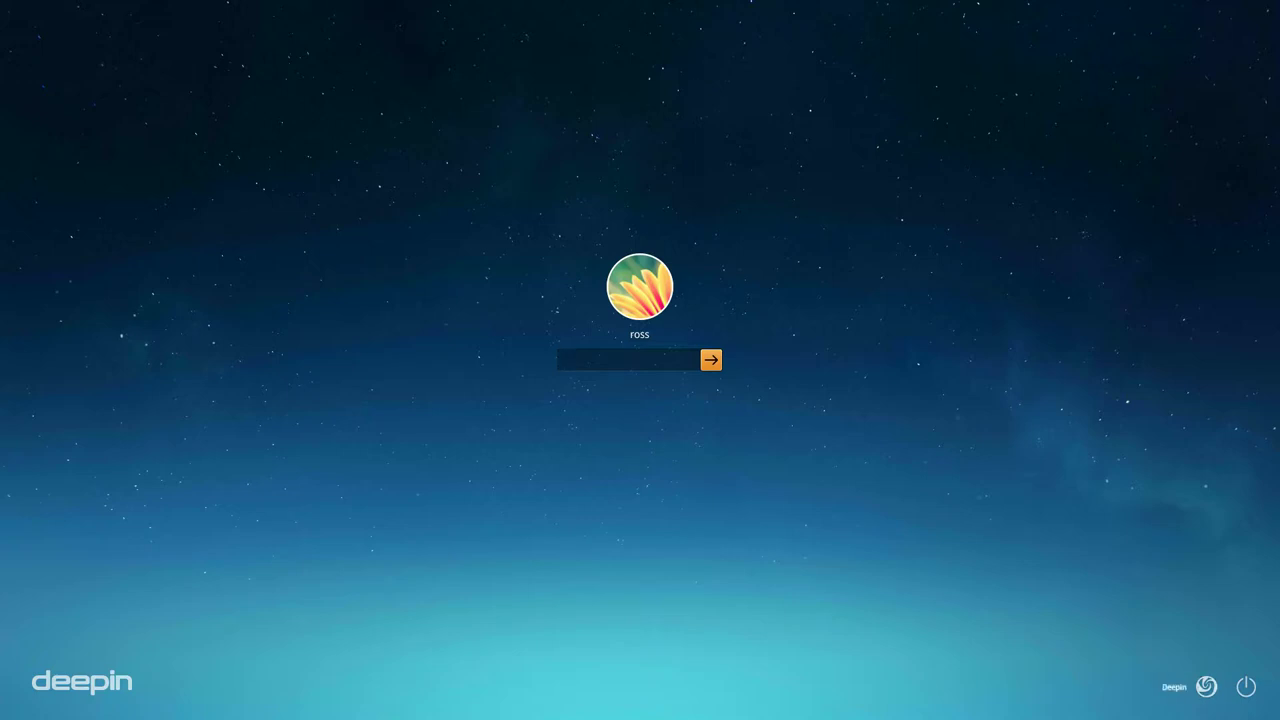
{"action": "left_click", "coordinate": [1206, 686]}
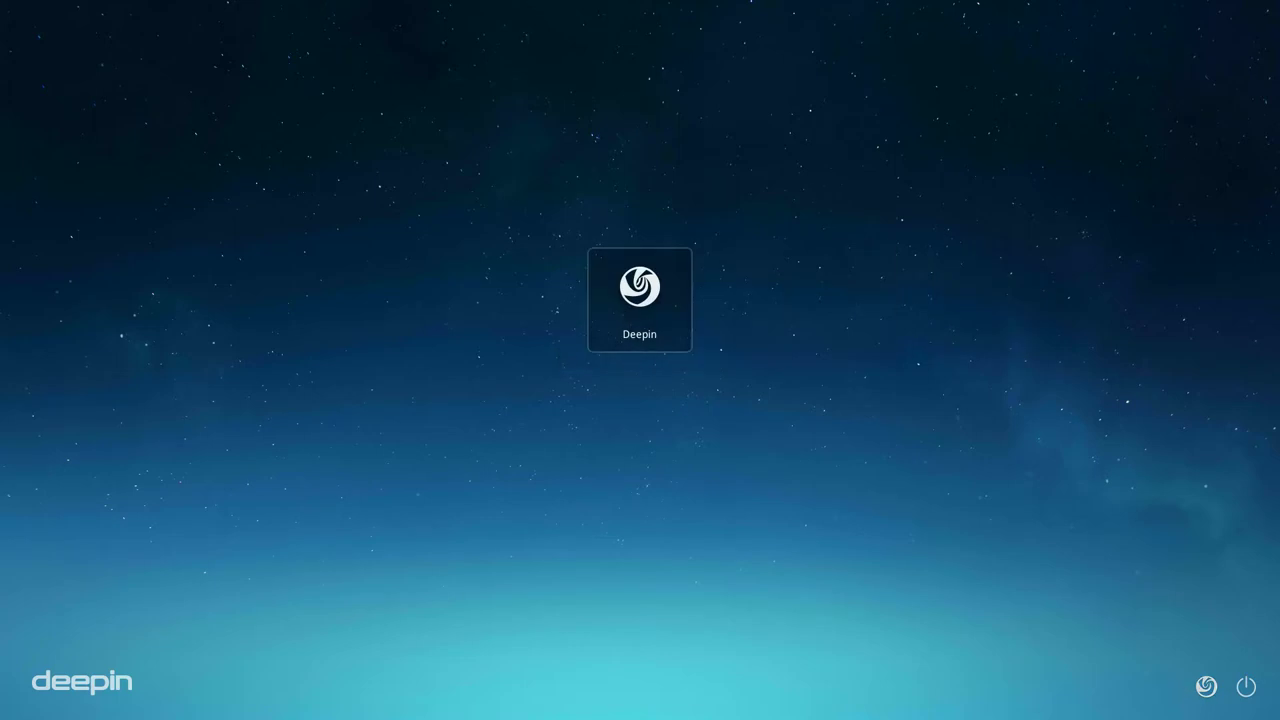
{"action": "left_click", "coordinate": [640, 300]}
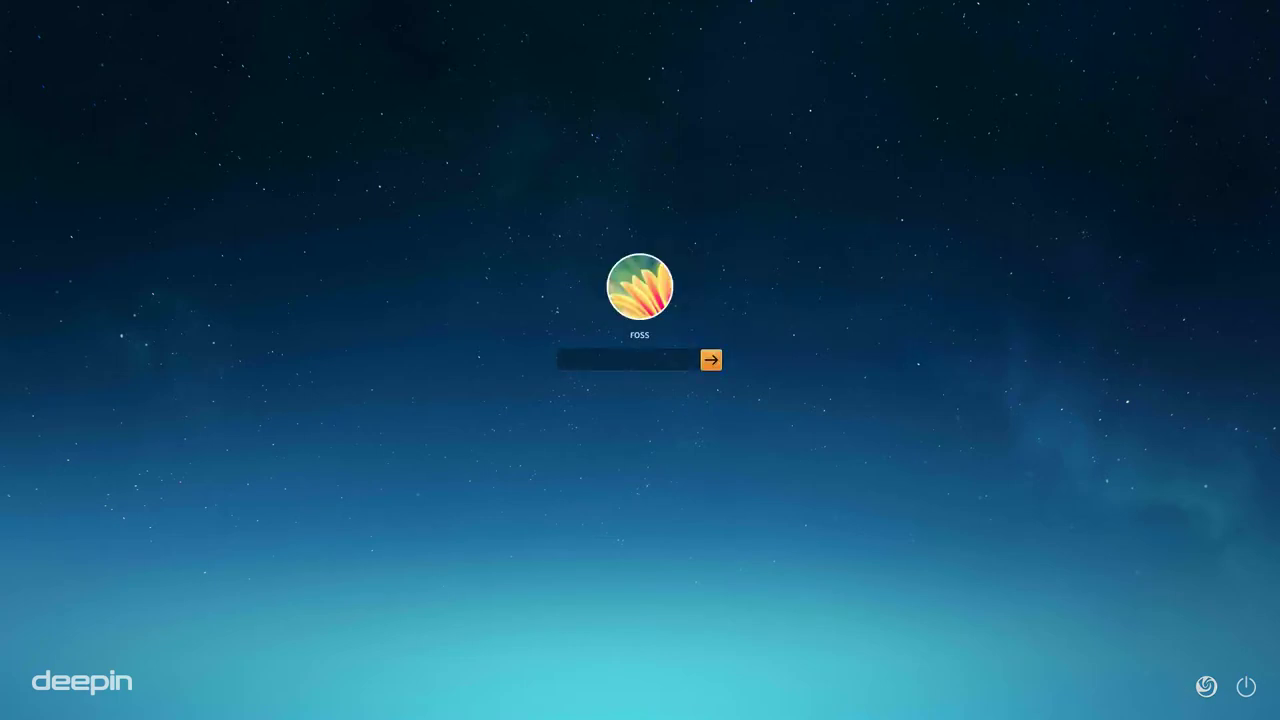
{"action": "type", "text": "••••••••••••"}
{"action": "key", "text": "Return"}
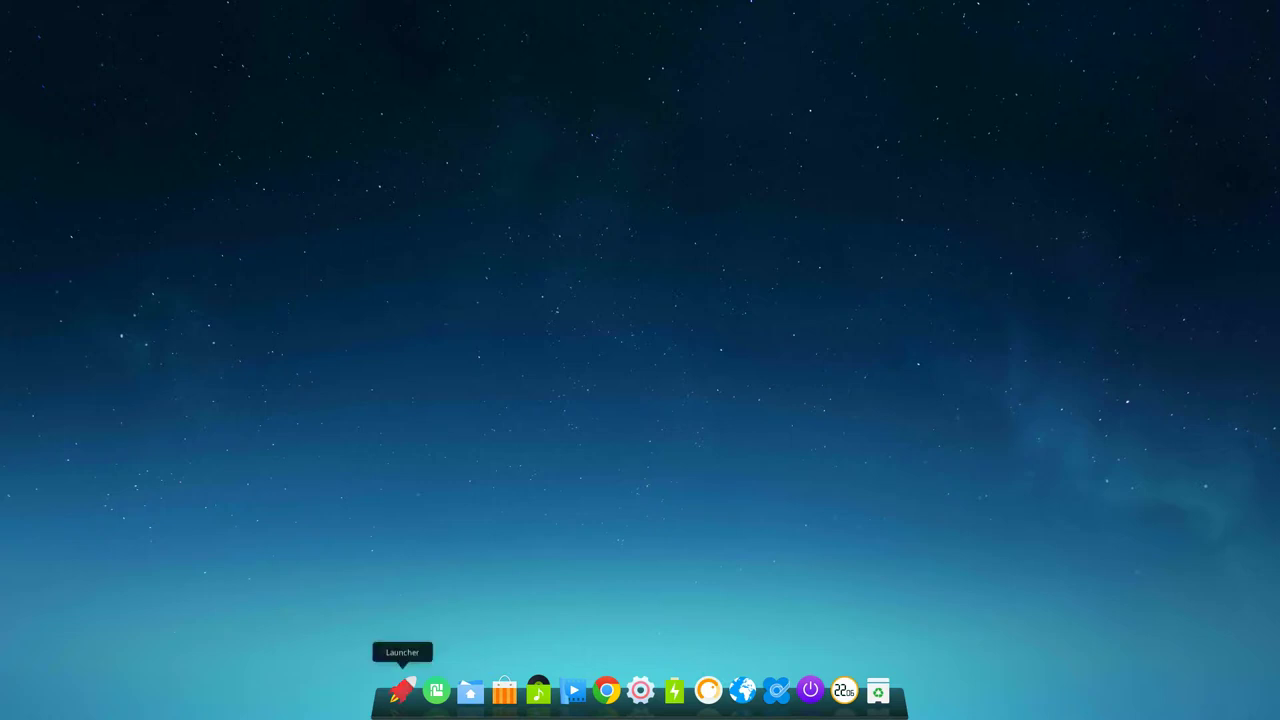
Browse the installed applications in the launcher and view the workspaces in the Multitasking View.
{"action": "left_click", "coordinate": [402, 690]}
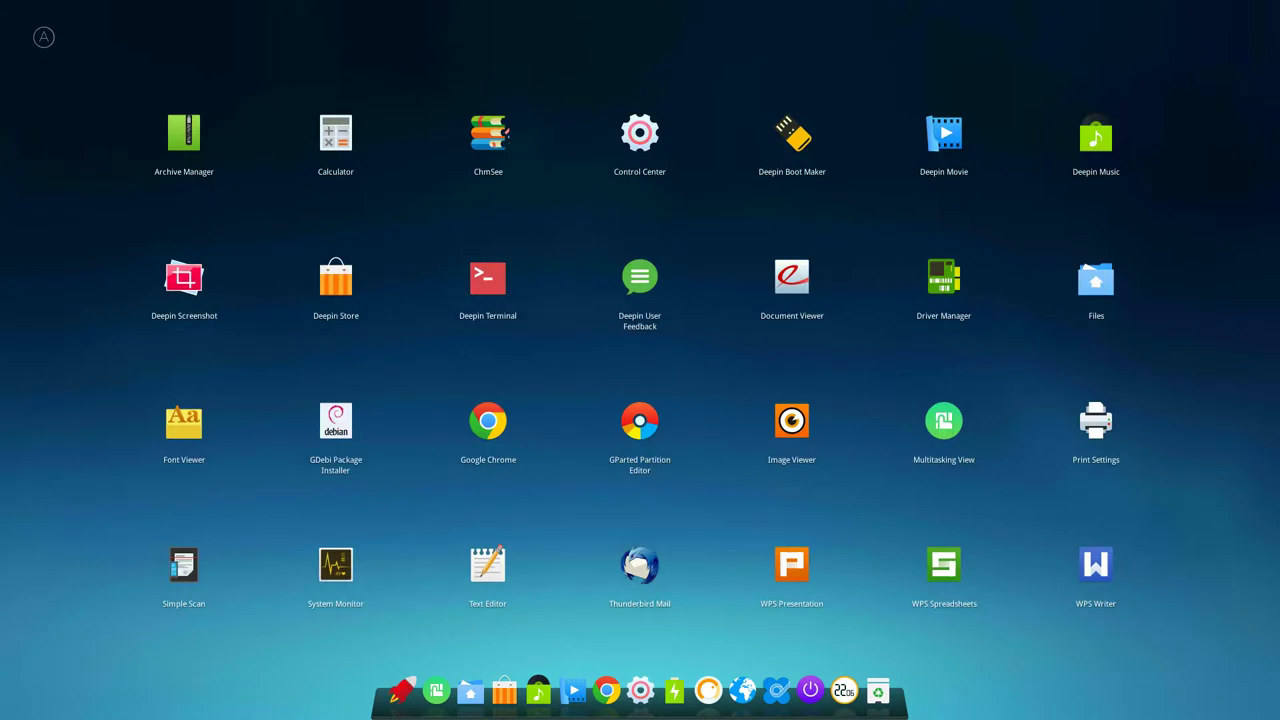
{"action": "scroll", "coordinate": [636, 362], "scroll_direction": "down", "scroll_amount": 2}
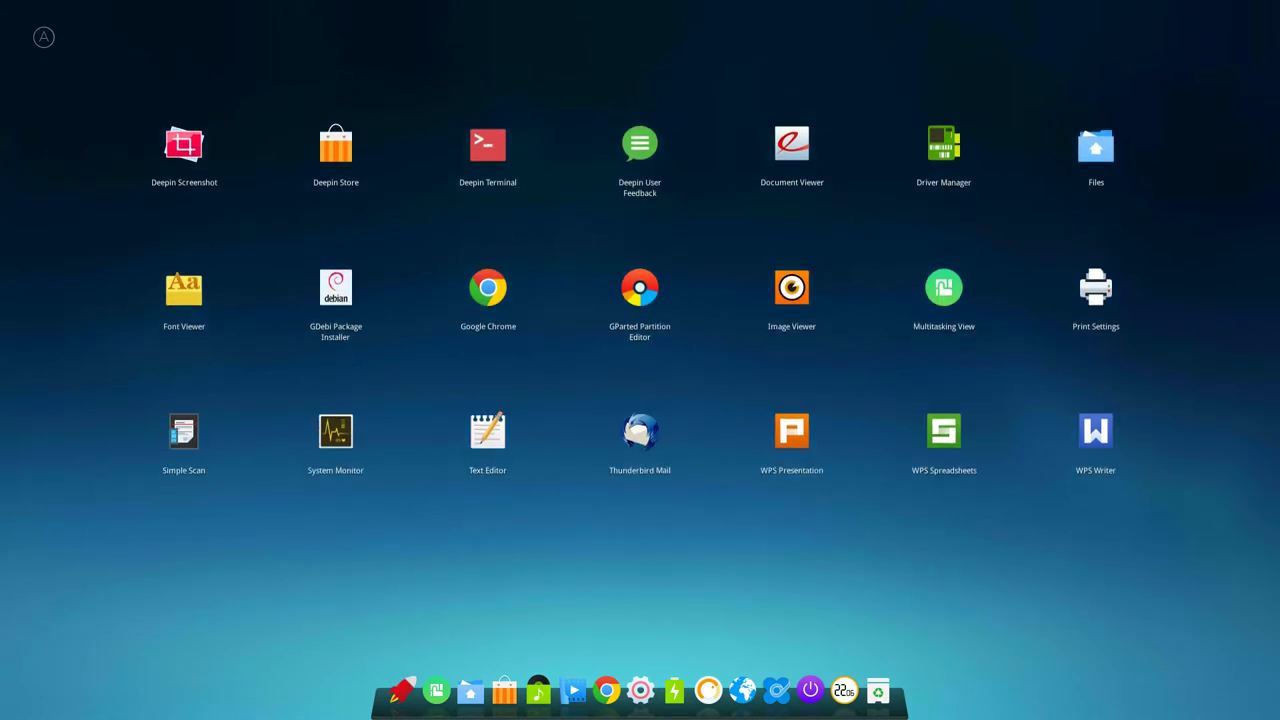
{"action": "scroll", "coordinate": [636, 362], "scroll_direction": "up", "scroll_amount": 2}
{"action": "scroll", "coordinate": [636, 362], "scroll_direction": "down", "scroll_amount": 2}
{"action": "scroll", "coordinate": [636, 362], "scroll_direction": "up", "scroll_amount": 2}
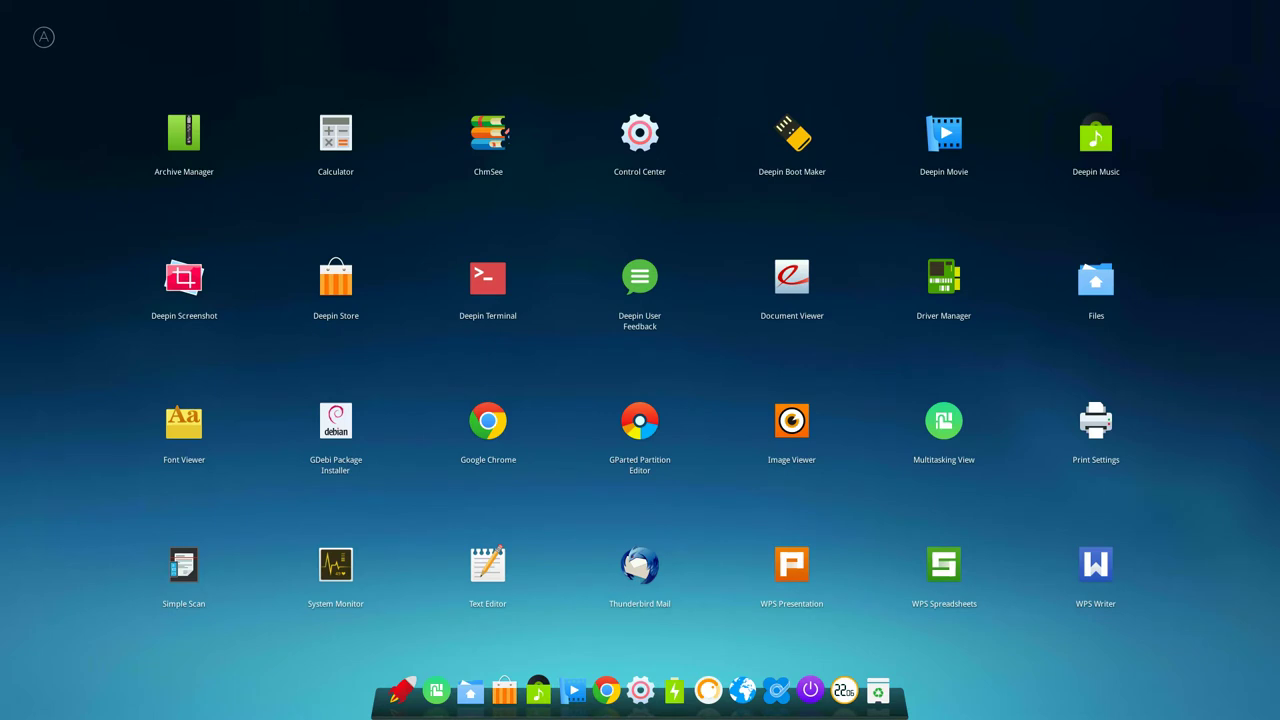
{"action": "scroll", "coordinate": [636, 362], "scroll_direction": "down", "scroll_amount": 2}
{"action": "scroll", "coordinate": [636, 362], "scroll_direction": "up", "scroll_amount": 2}
{"action": "left_click", "coordinate": [402, 690]}
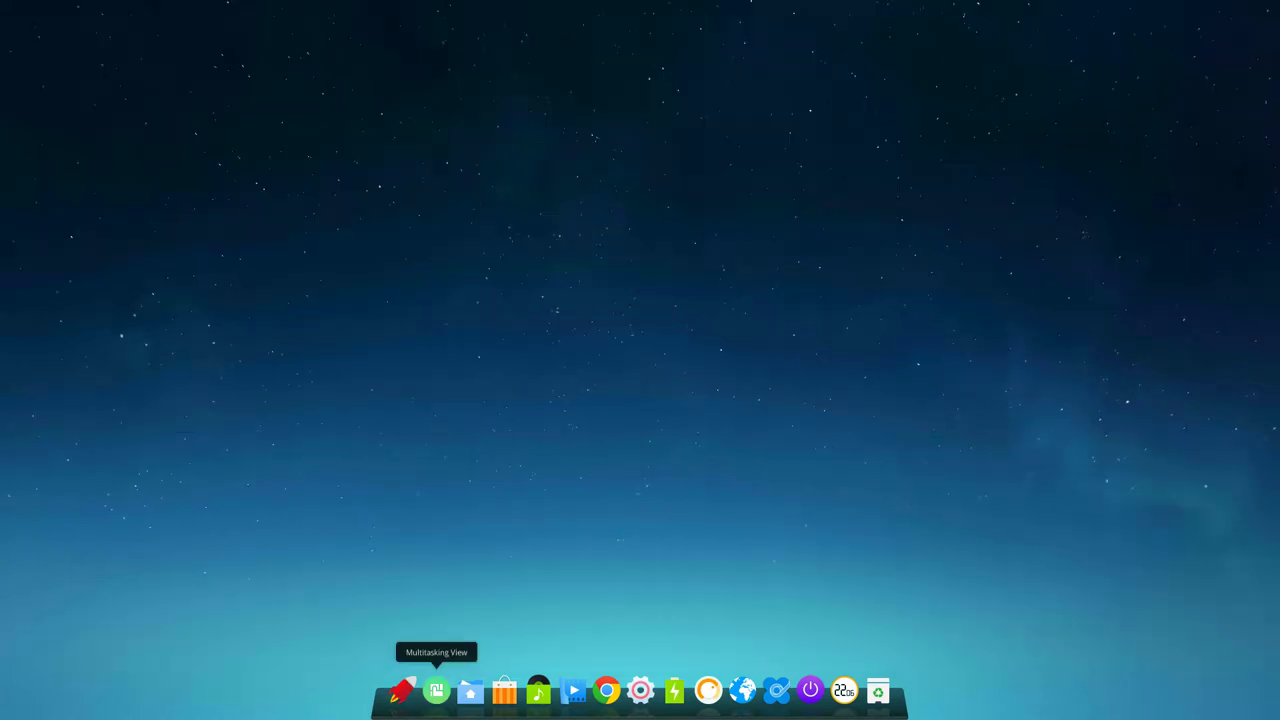
{"action": "left_click", "coordinate": [436, 690]}
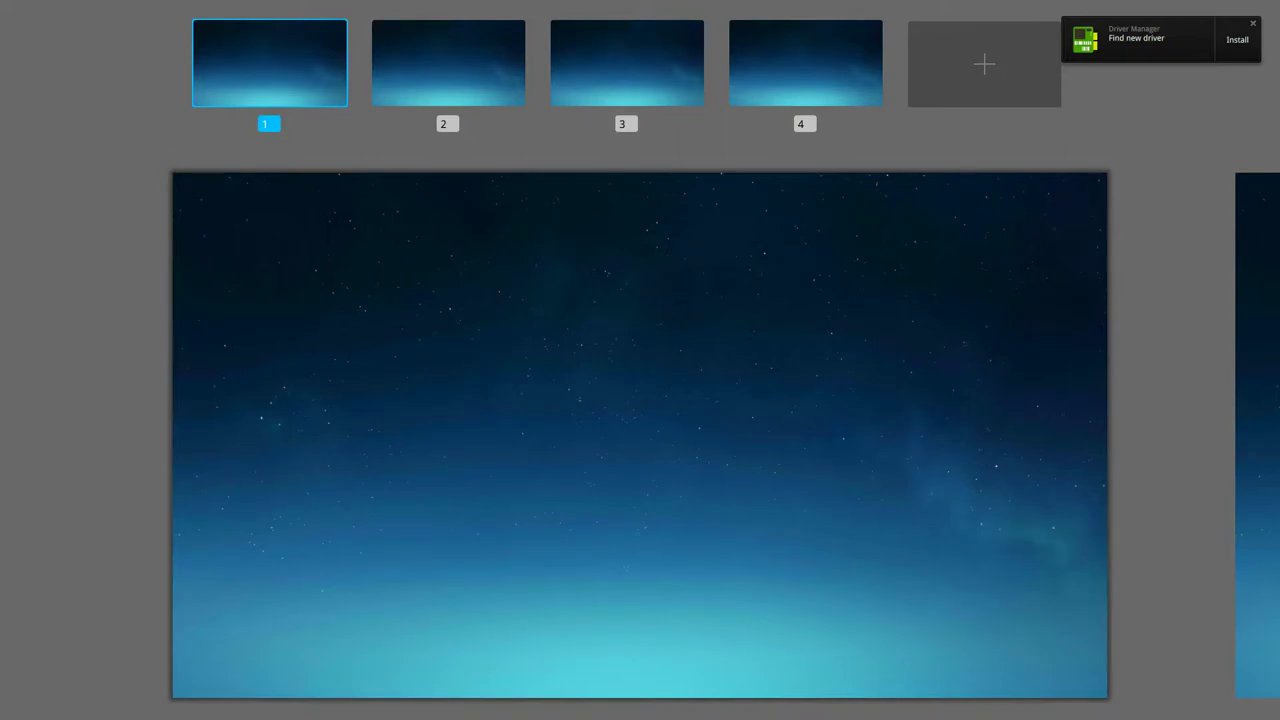
{"action": "key", "text": "Escape"}
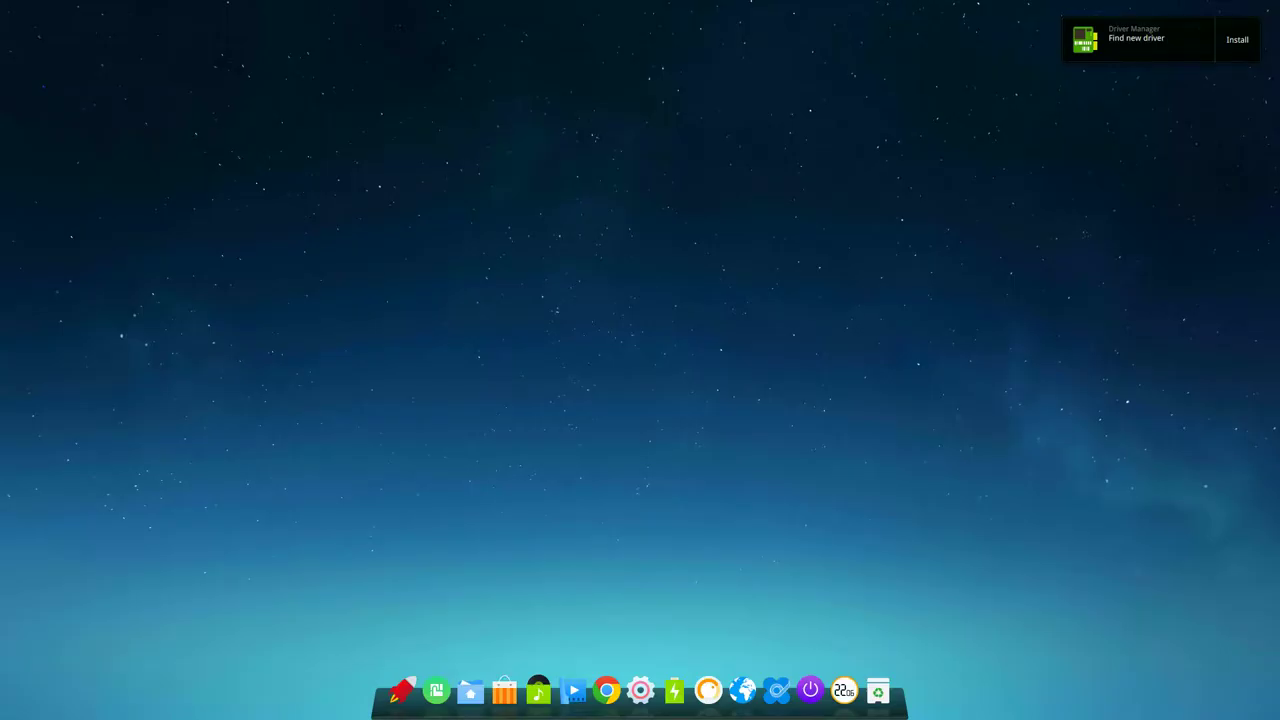
Launch Driver Manager from its new-driver notification with the account password and apply the intel-microcode driver.
{"action": "left_click", "coordinate": [1237, 39]}
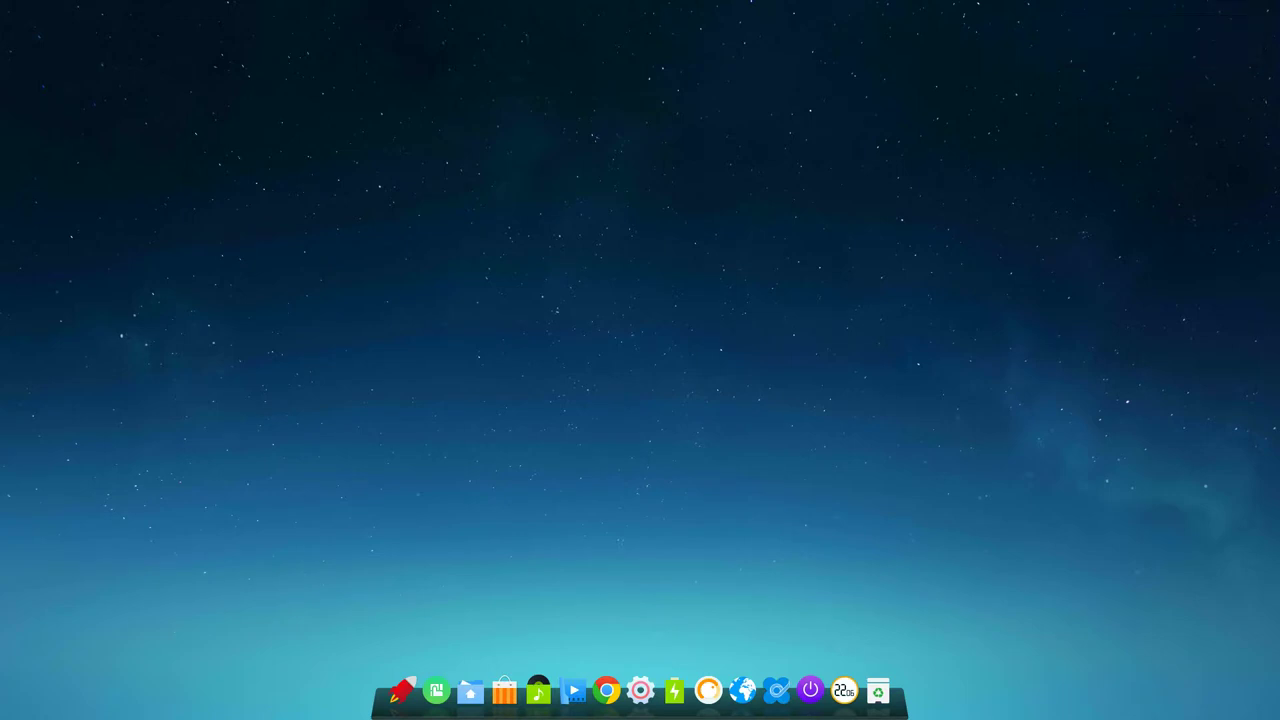
{"action": "type", "text": "•••••••••••••"}
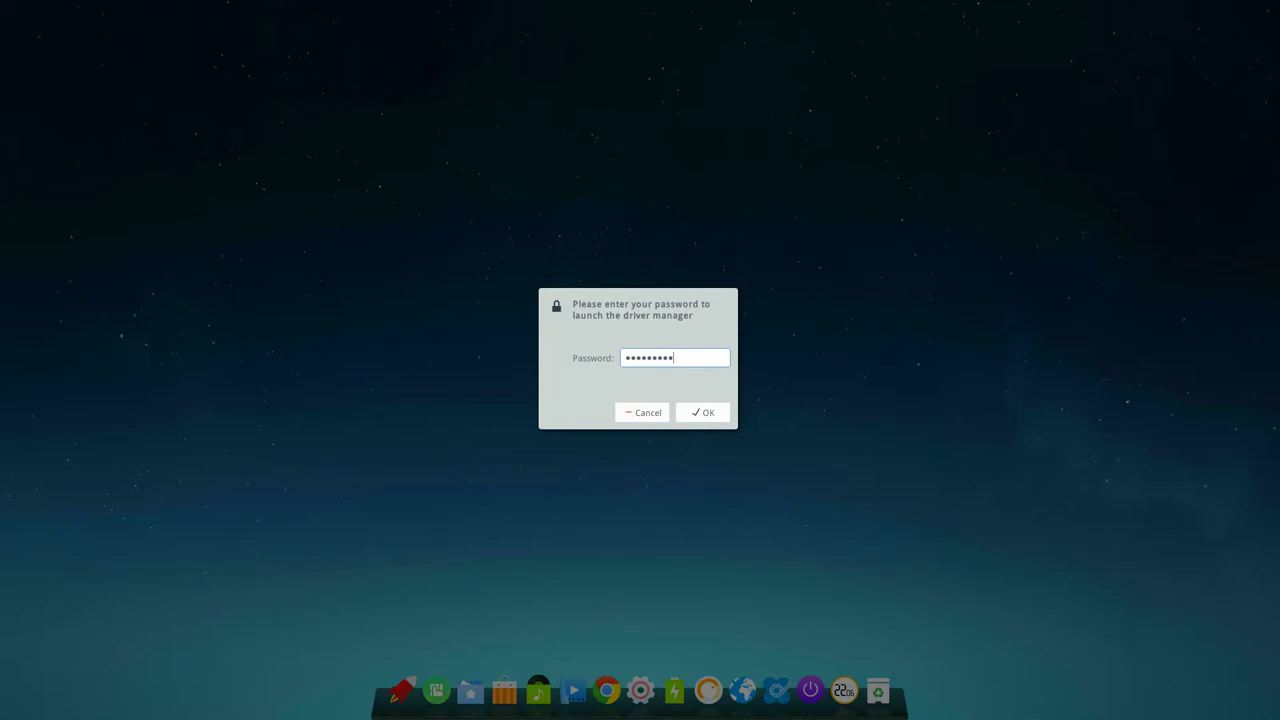
{"action": "key", "text": "Return"}
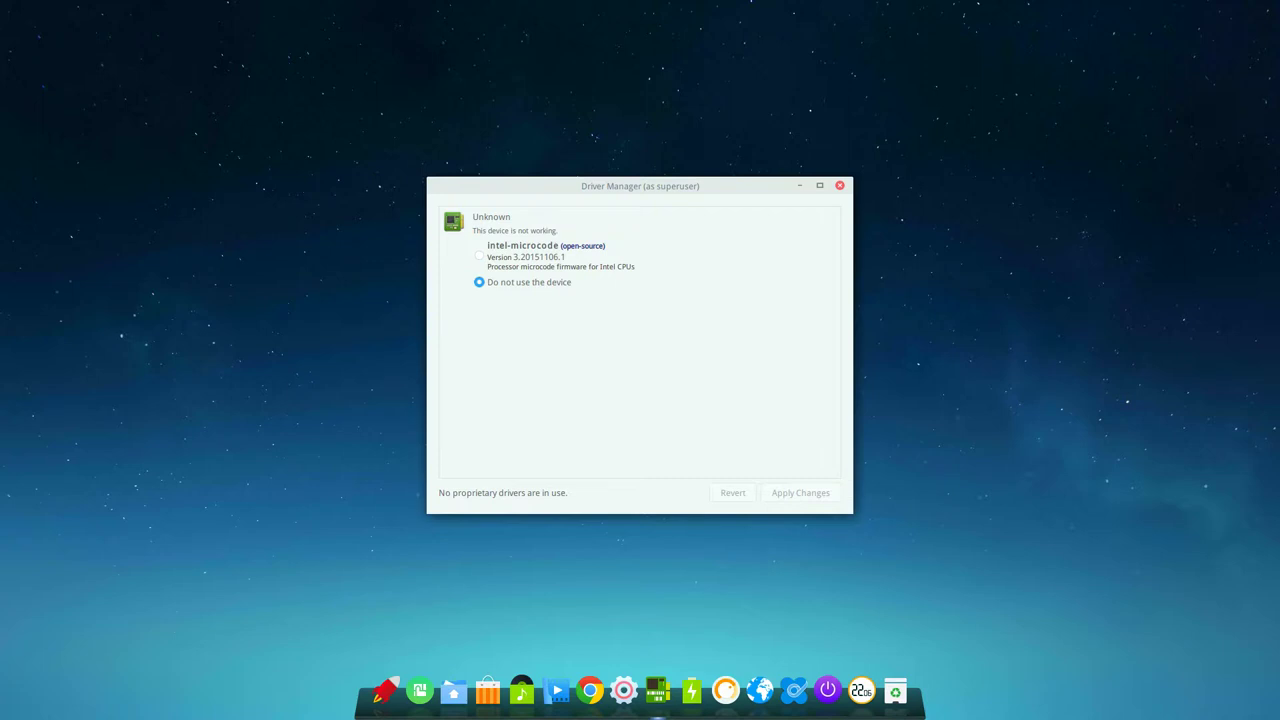
{"action": "left_click", "coordinate": [479, 256]}
{"action": "left_click", "coordinate": [800, 493]}
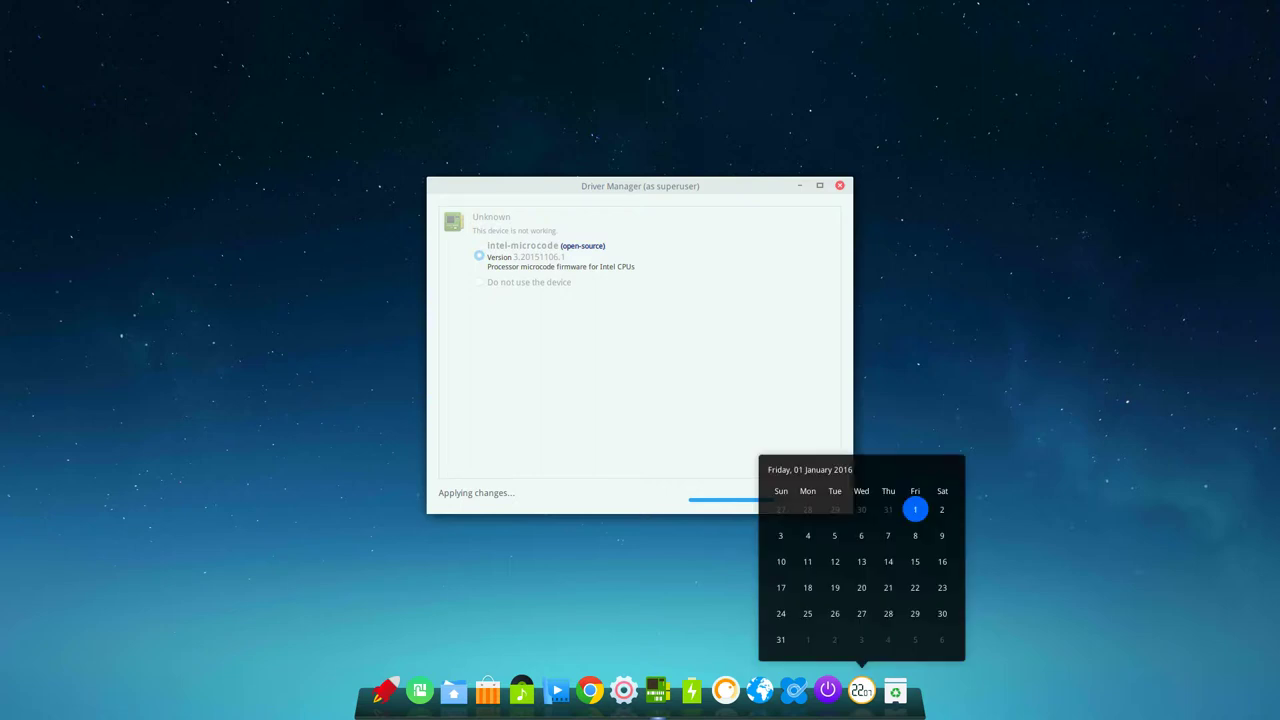
View the system's Date and Time settings.
{"action": "left_click", "coordinate": [861, 690]}
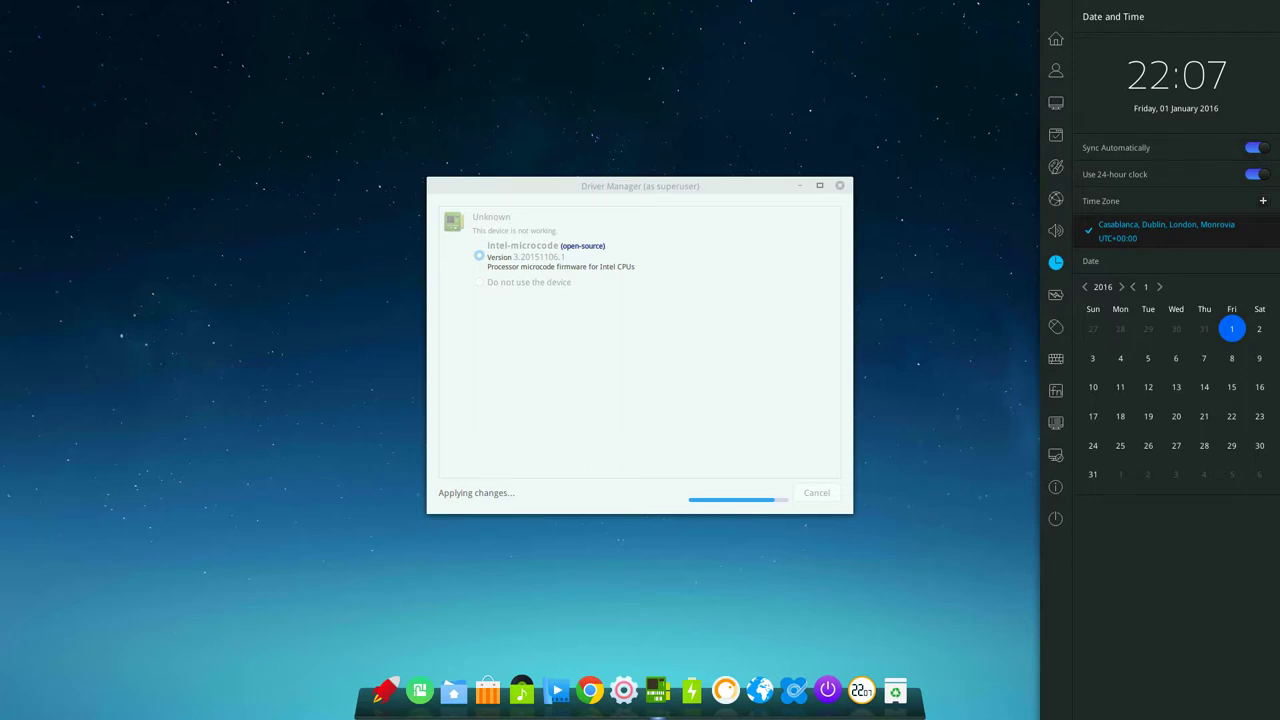
{"action": "key", "text": "Escape"}
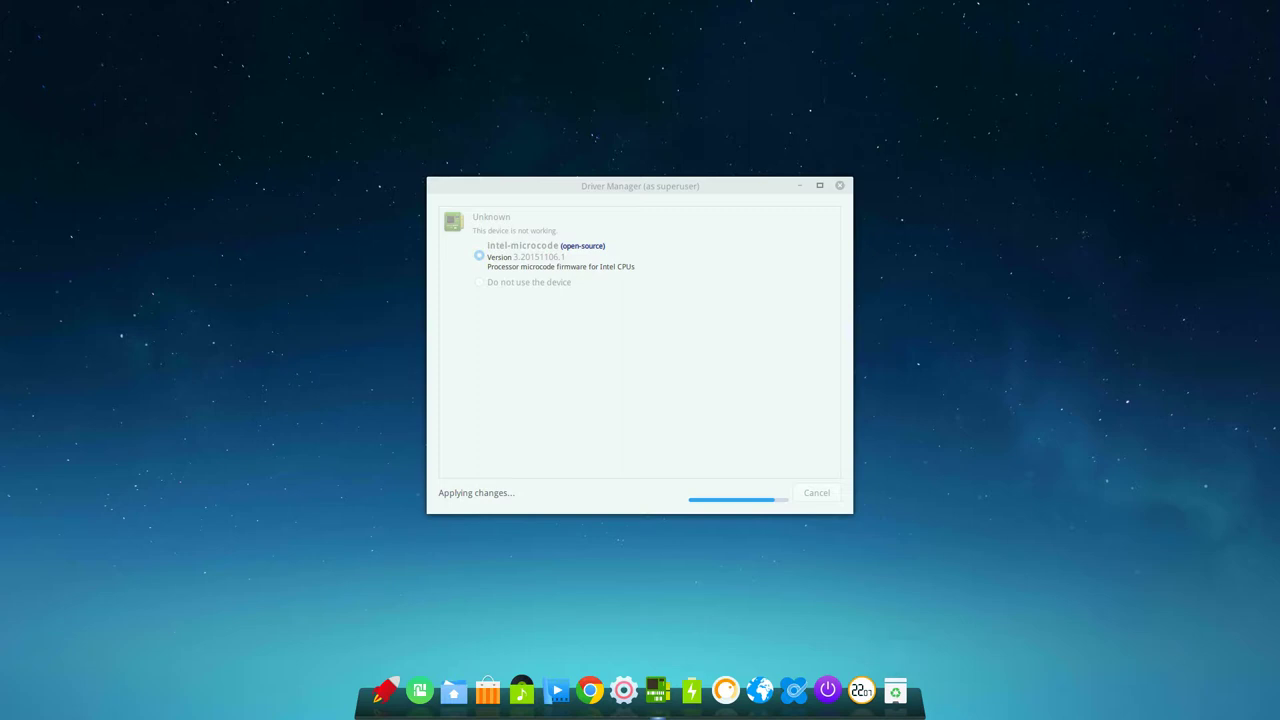
View the Trash and Home folders in the file manager, closing it and Driver Manager.
{"action": "left_click", "coordinate": [895, 690]}
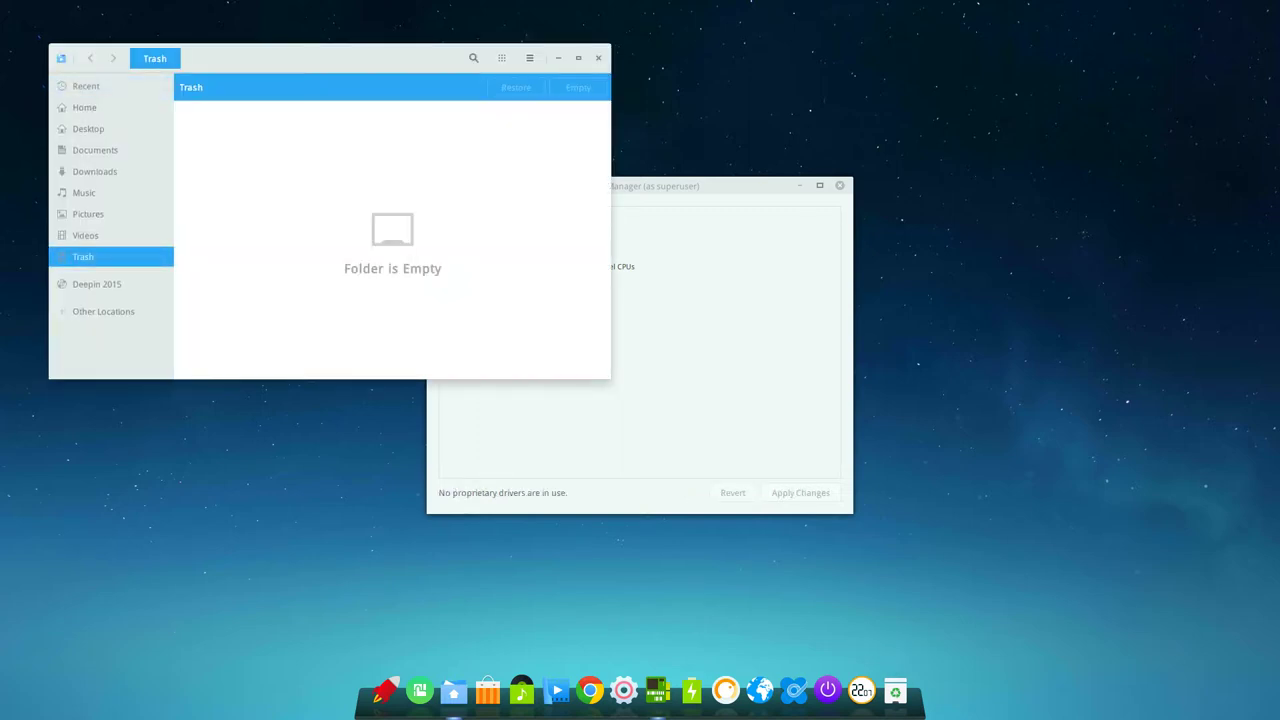
{"action": "left_click", "coordinate": [85, 107]}
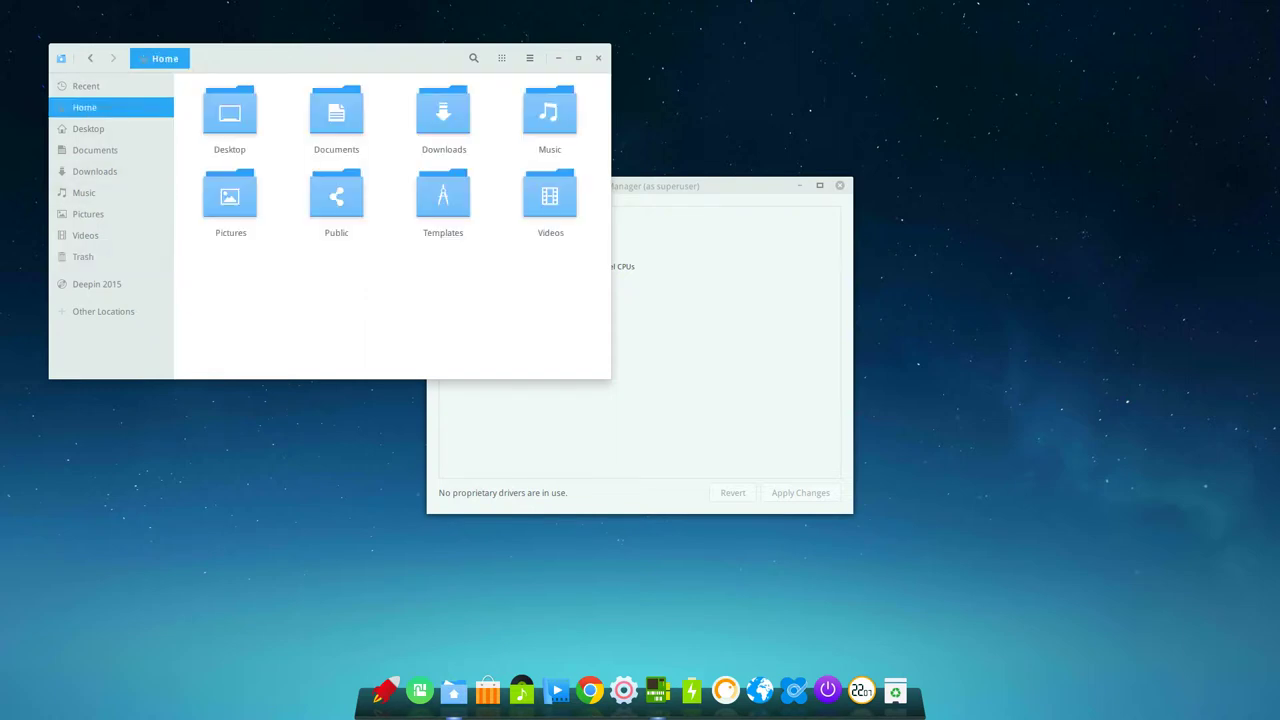
{"action": "left_click", "coordinate": [598, 58]}
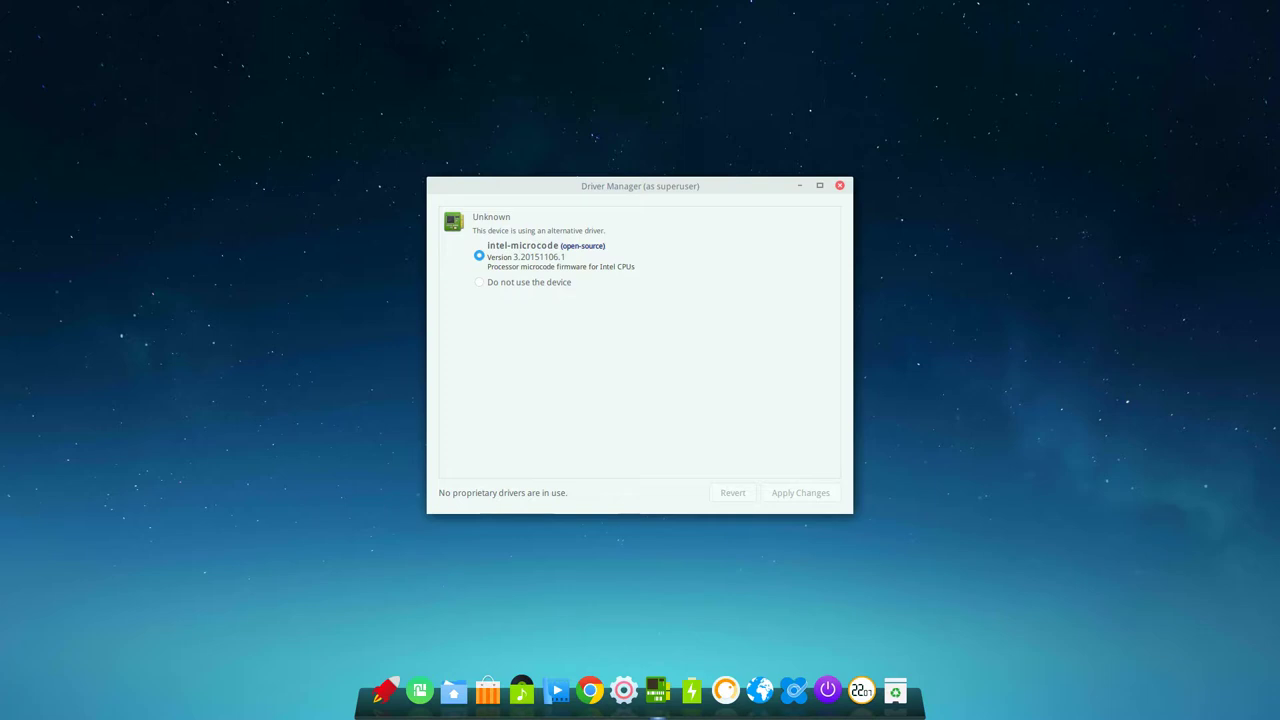
{"action": "left_click", "coordinate": [839, 185]}
Open the Sound settings and examine the list of Sound Effects.
{"action": "mouse_move", "coordinate": [708, 690]}
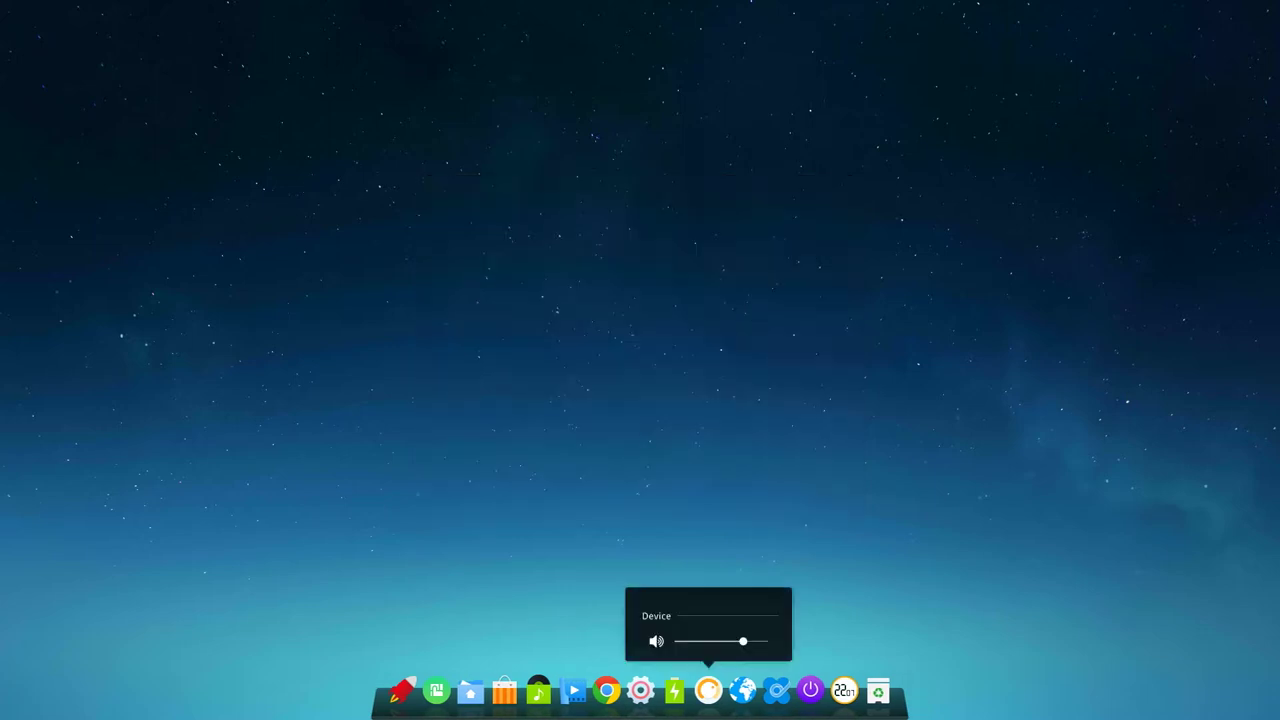
{"action": "left_click", "coordinate": [708, 690]}
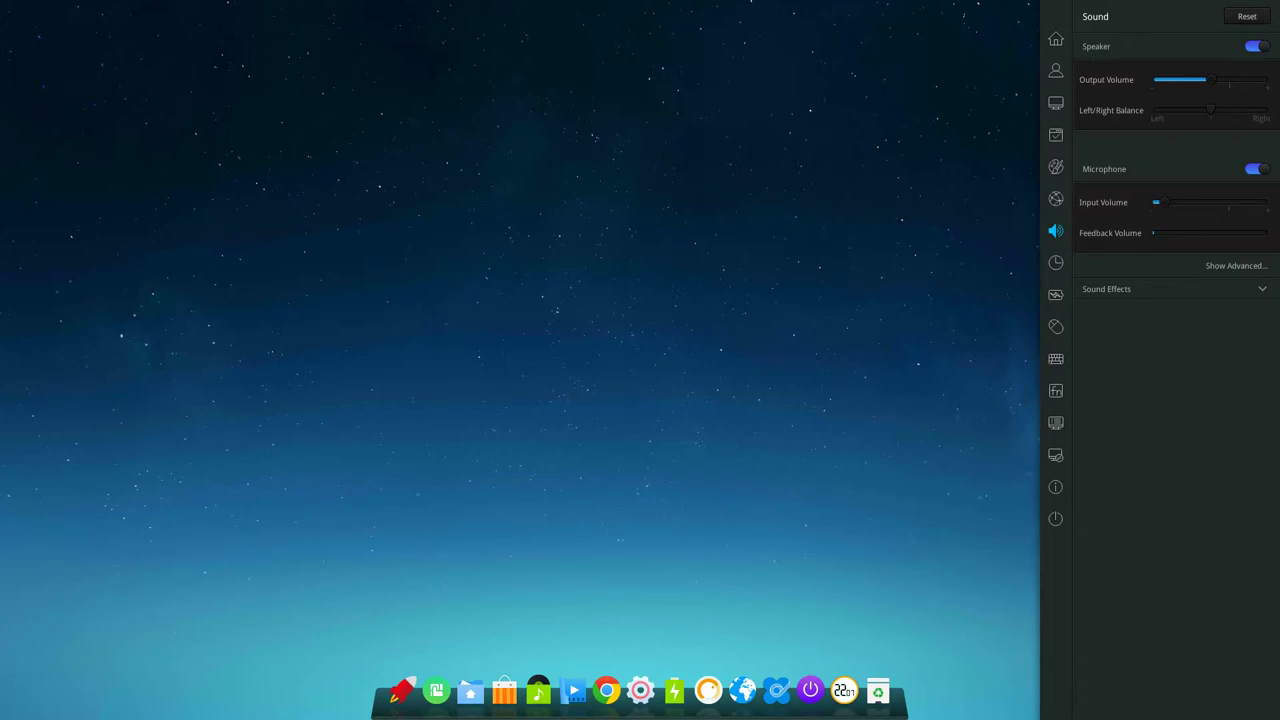
{"action": "left_click", "coordinate": [1262, 289]}
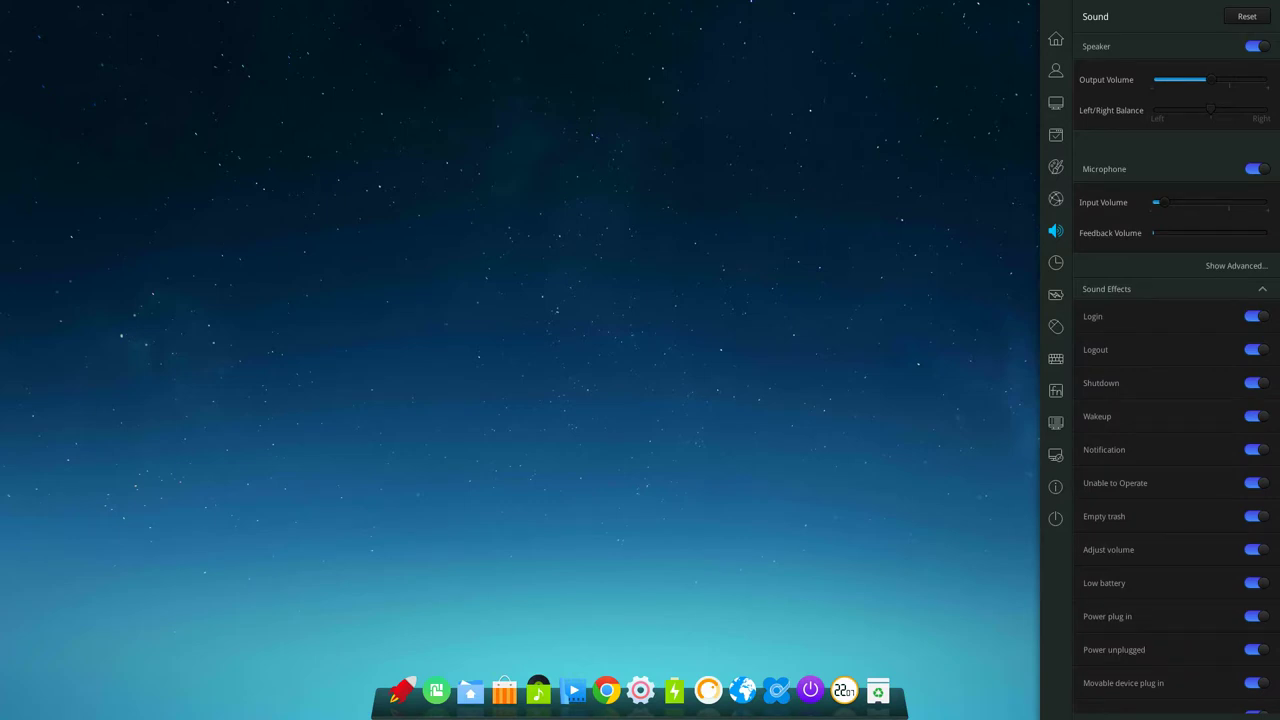
{"action": "left_click", "coordinate": [1262, 289]}
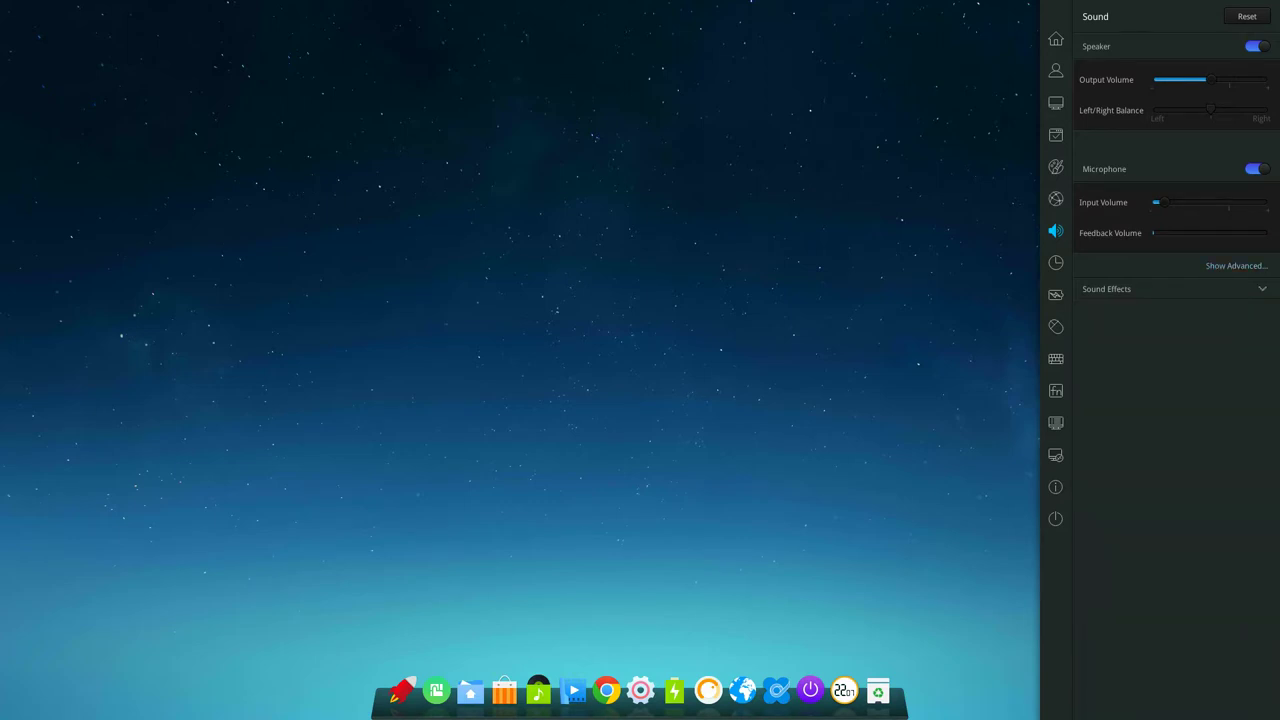
Raise the microphone input volume and speaker output volume to their slider marks, and show the advanced sound options.
{"action": "scroll", "coordinate": [1205, 202], "scroll_direction": "down", "scroll_amount": 3}
{"action": "scroll", "coordinate": [1205, 198], "scroll_direction": "up", "scroll_amount": 5}
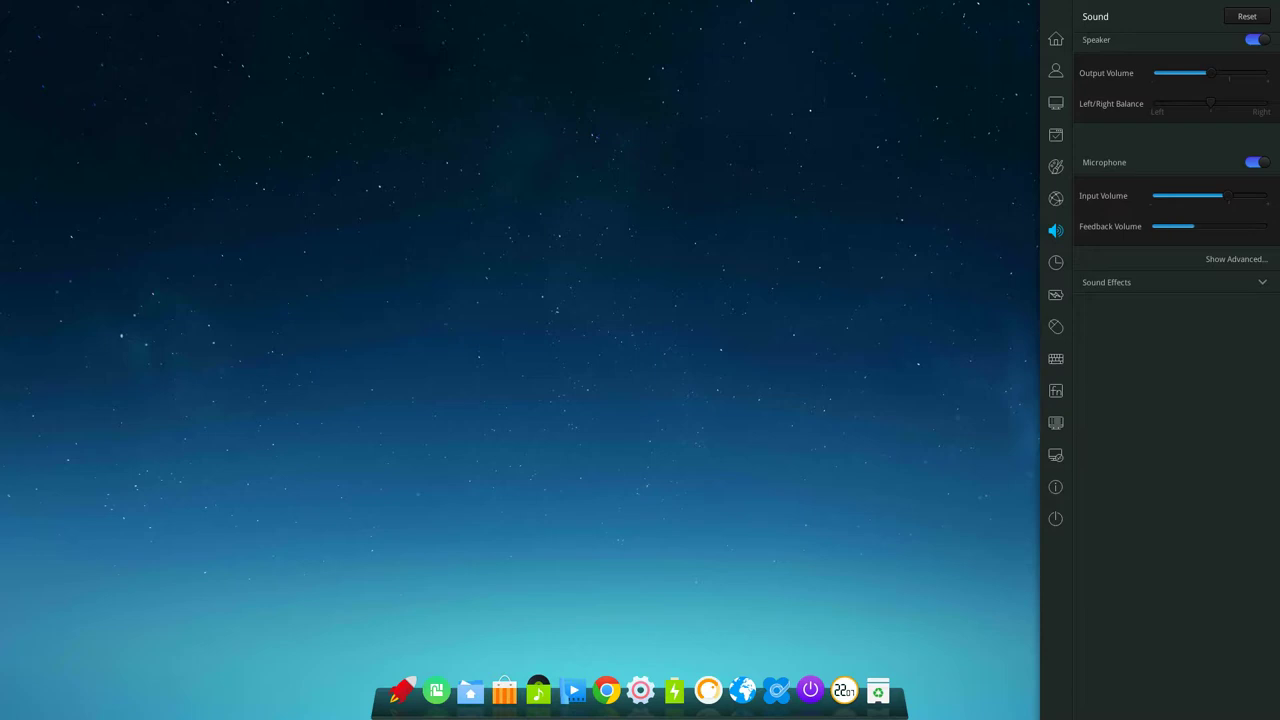
{"action": "left_click_drag", "start_coordinate": [1211, 73], "coordinate": [1227, 73]}
{"action": "left_click", "coordinate": [1236, 260]}
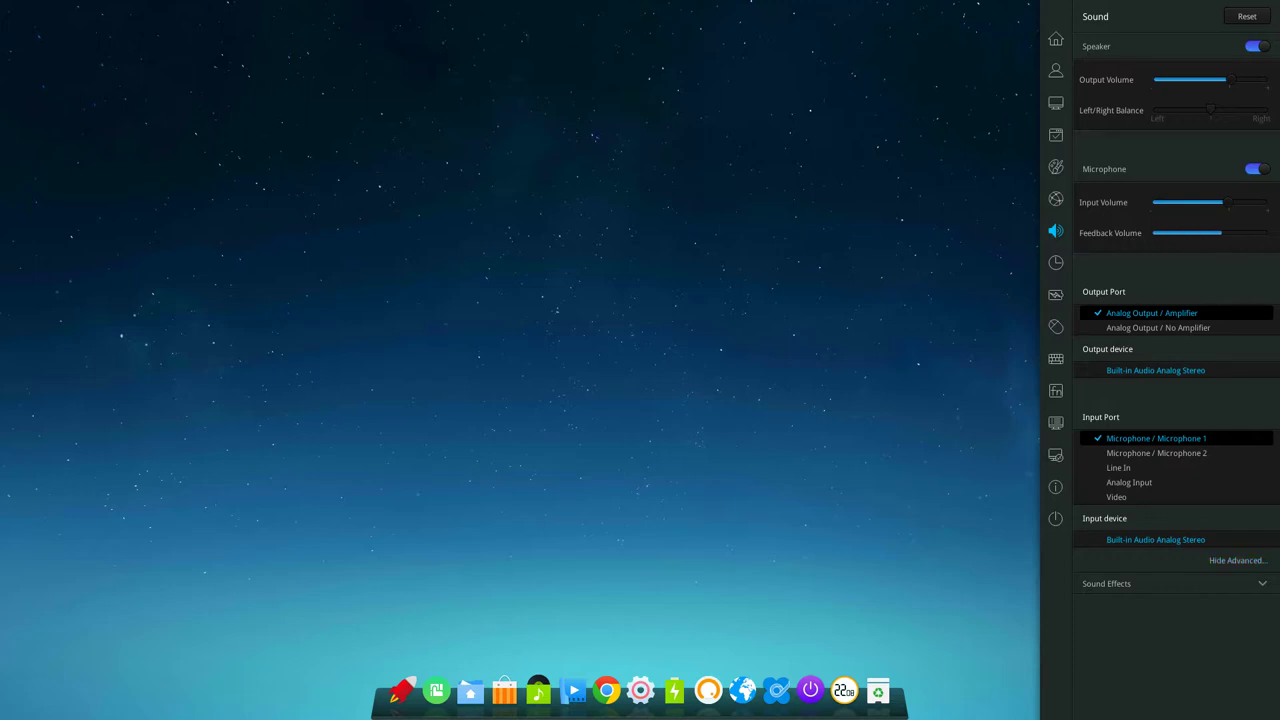
View the Mouse and Touchpad, Keyboard and Language, and Keyboard Shortcuts settings.
{"action": "left_click", "coordinate": [1055, 38]}
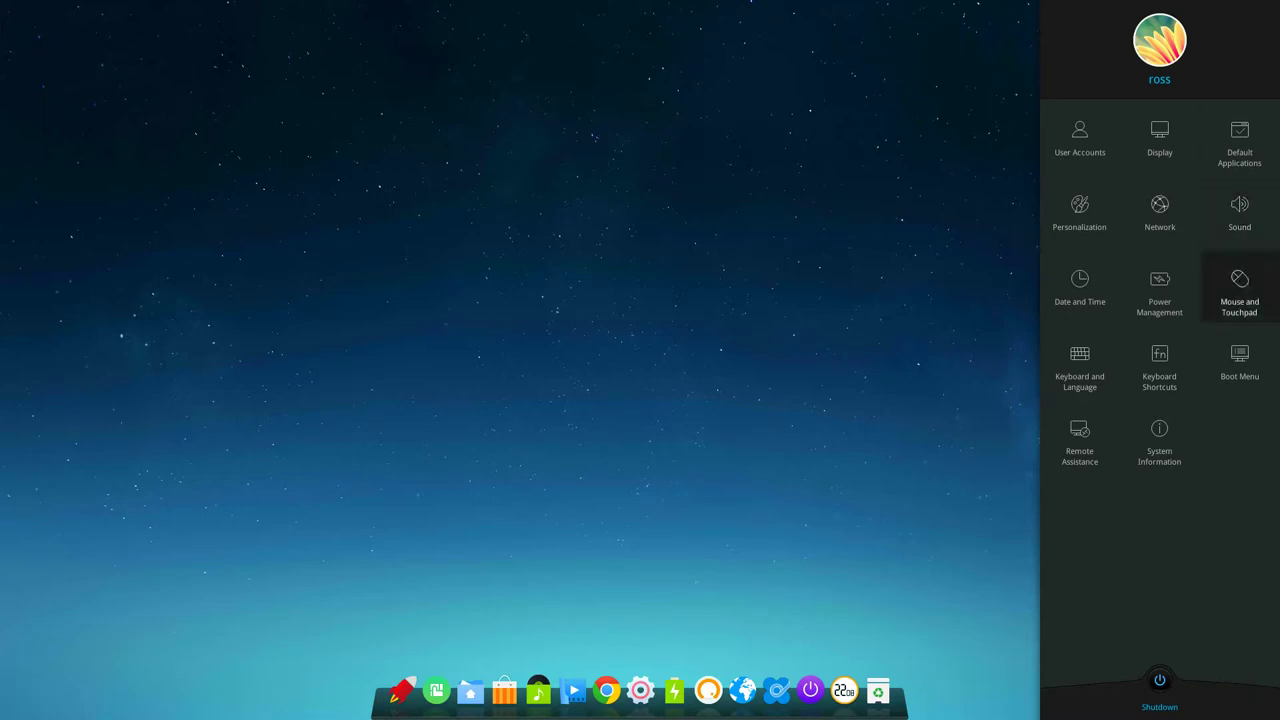
{"action": "left_click", "coordinate": [1239, 288]}
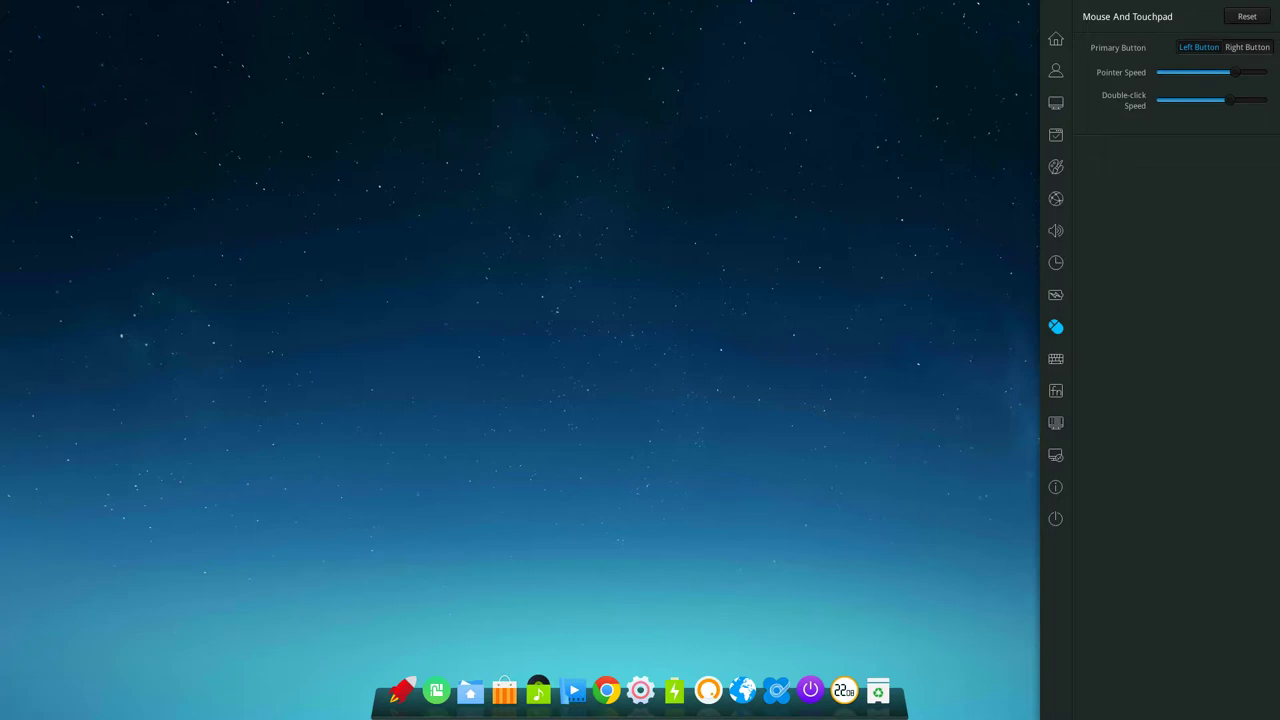
{"action": "left_click", "coordinate": [1055, 358]}
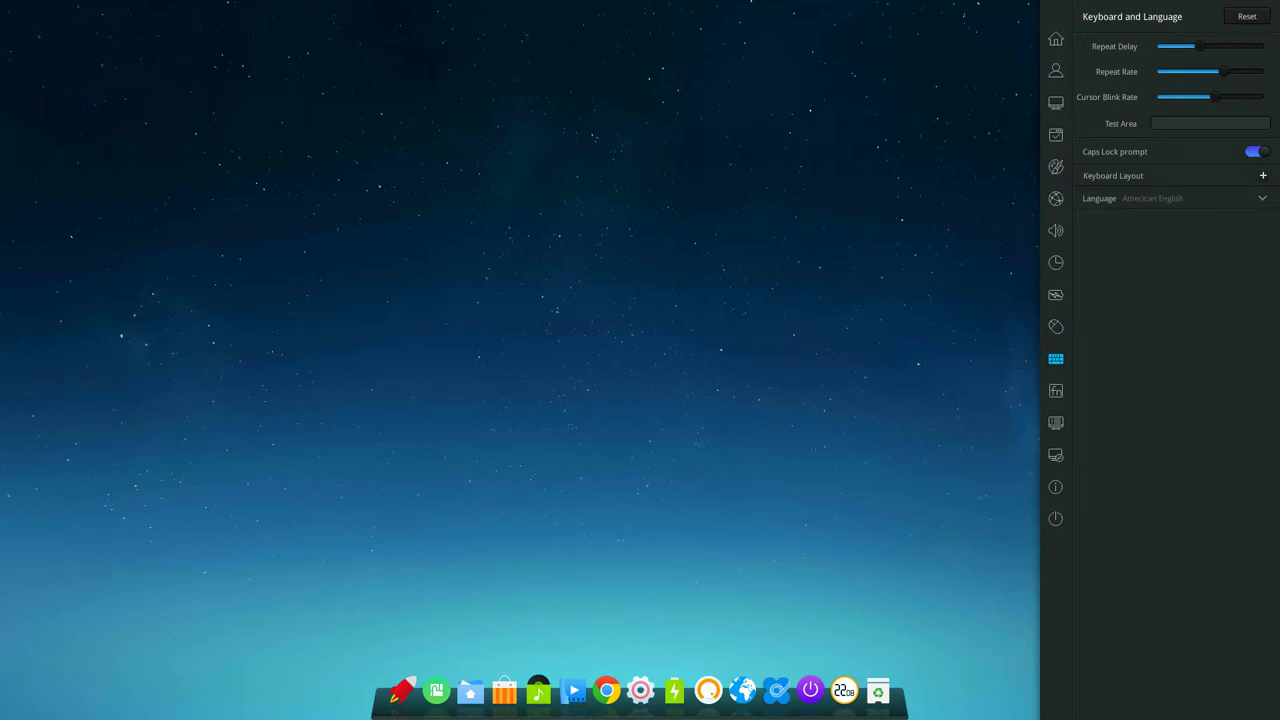
{"action": "left_click", "coordinate": [1055, 390]}
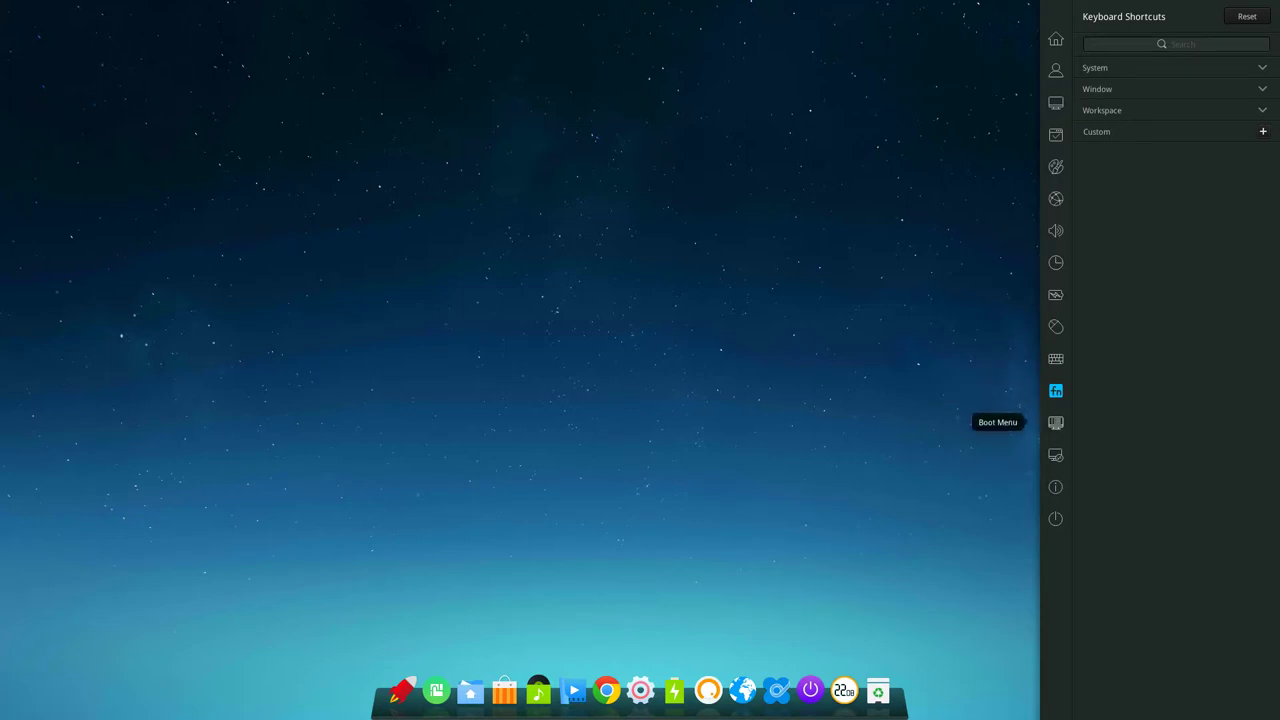
Examine the Boot Menu's default boot, delay and text colour options, and view the System Information.
{"action": "left_click", "coordinate": [1055, 422]}
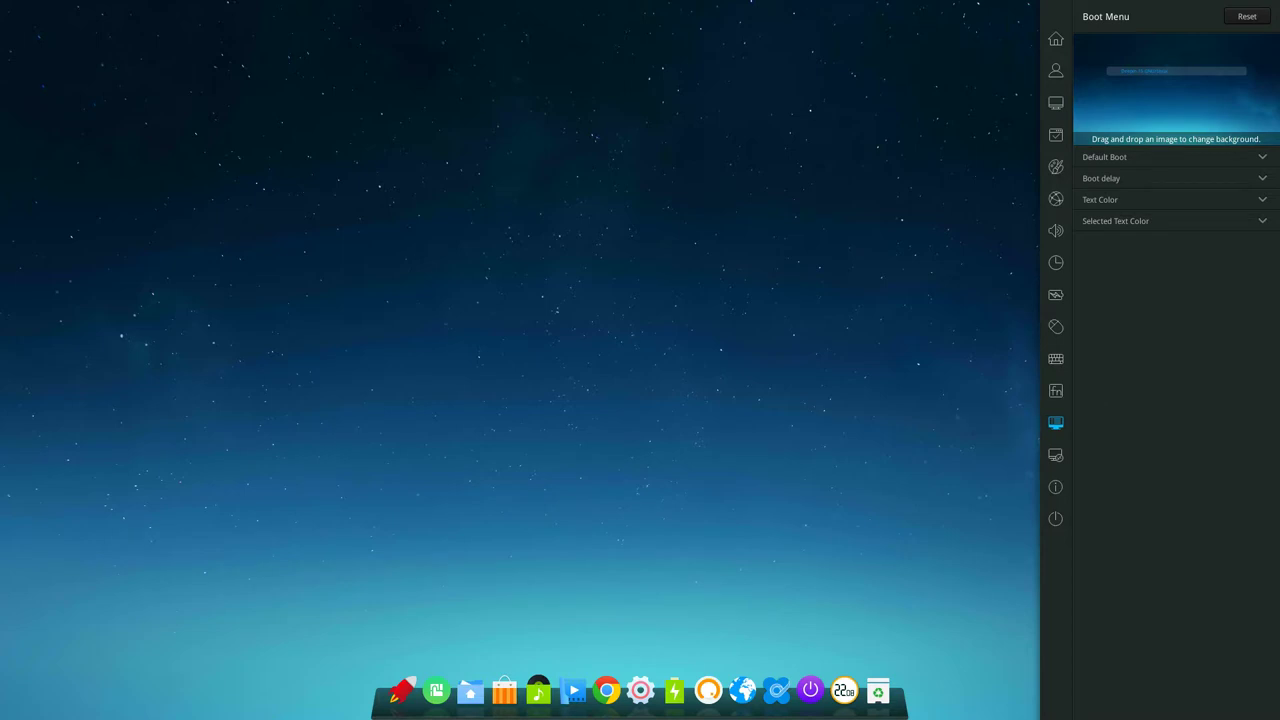
{"action": "left_click", "coordinate": [1262, 157]}
{"action": "left_click", "coordinate": [1262, 157]}
{"action": "left_click", "coordinate": [1262, 178]}
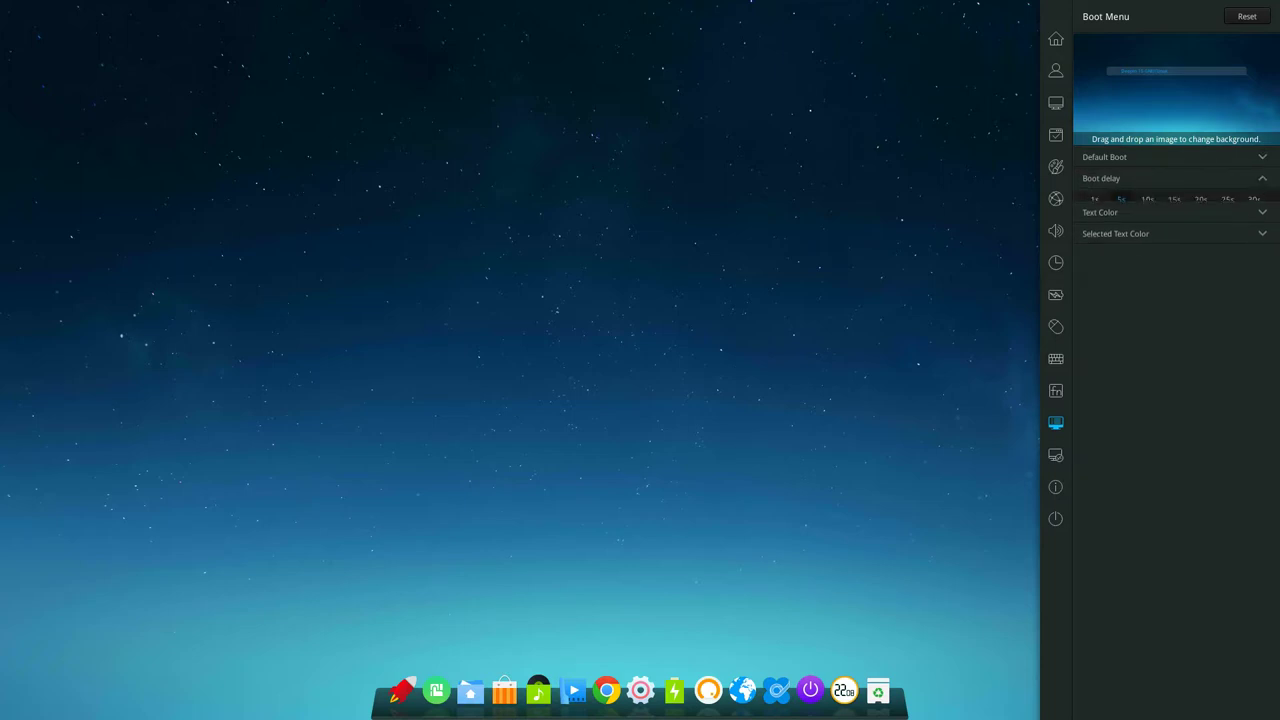
{"action": "left_click", "coordinate": [1262, 178]}
{"action": "left_click", "coordinate": [1262, 200]}
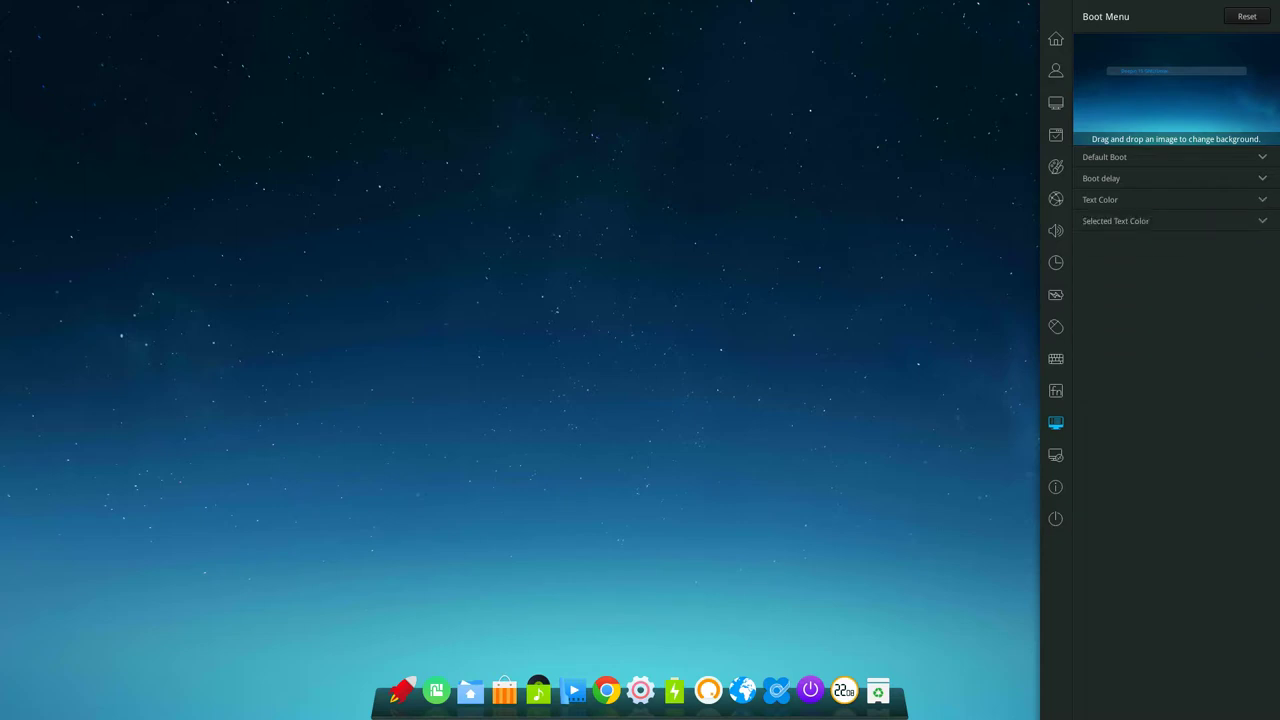
{"action": "left_click", "coordinate": [1262, 221]}
{"action": "left_click", "coordinate": [1262, 221]}
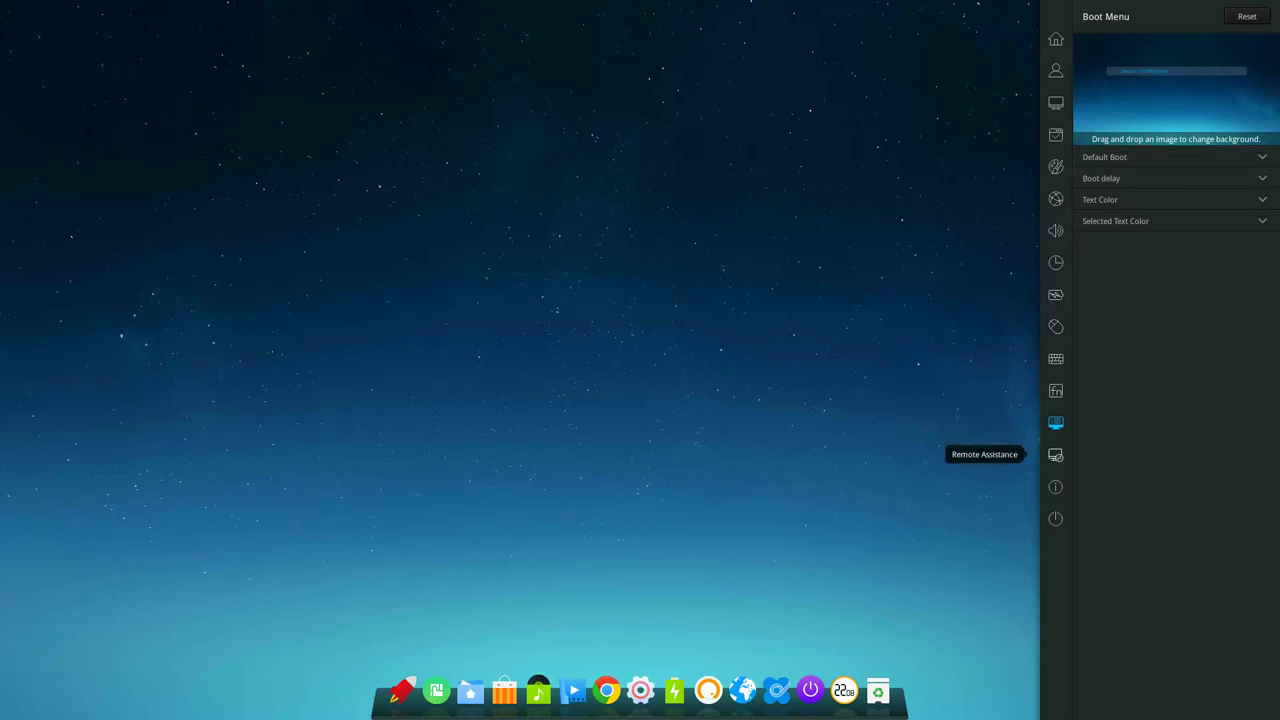
{"action": "left_click", "coordinate": [1055, 487]}
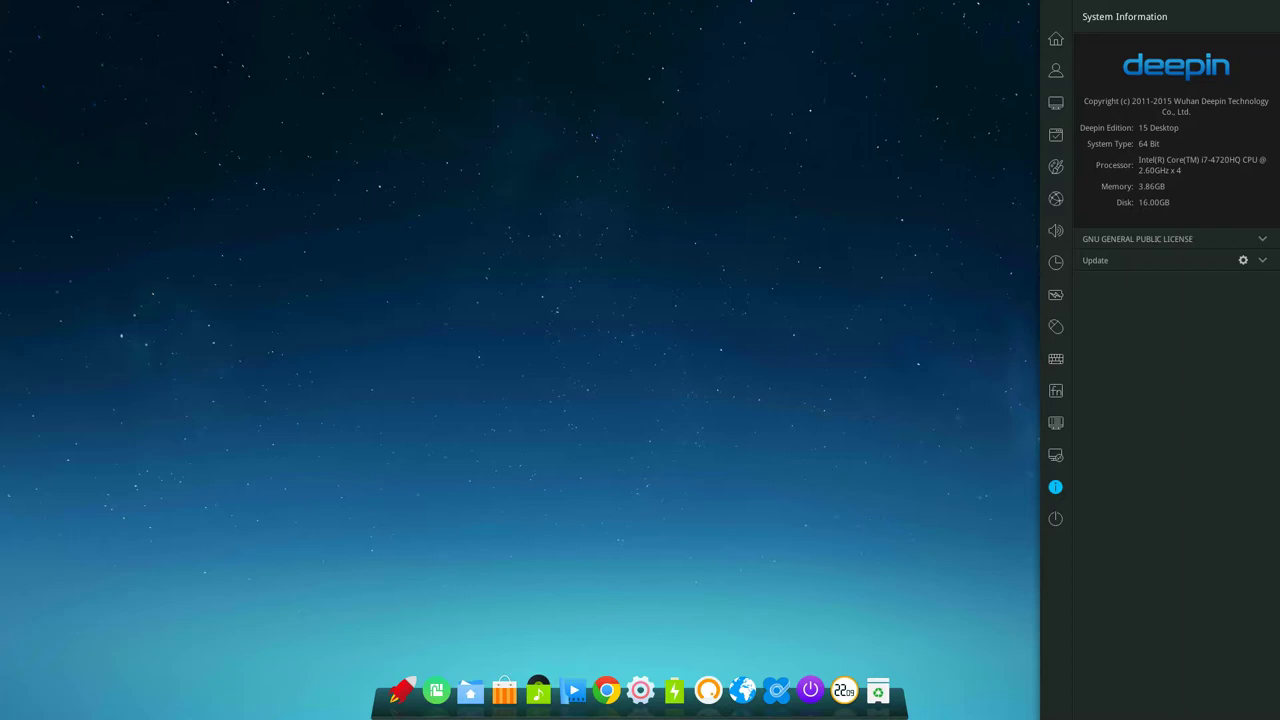
Check for available system updates, view the shutdown options, and return to the desktop.
{"action": "left_click", "coordinate": [1262, 260]}
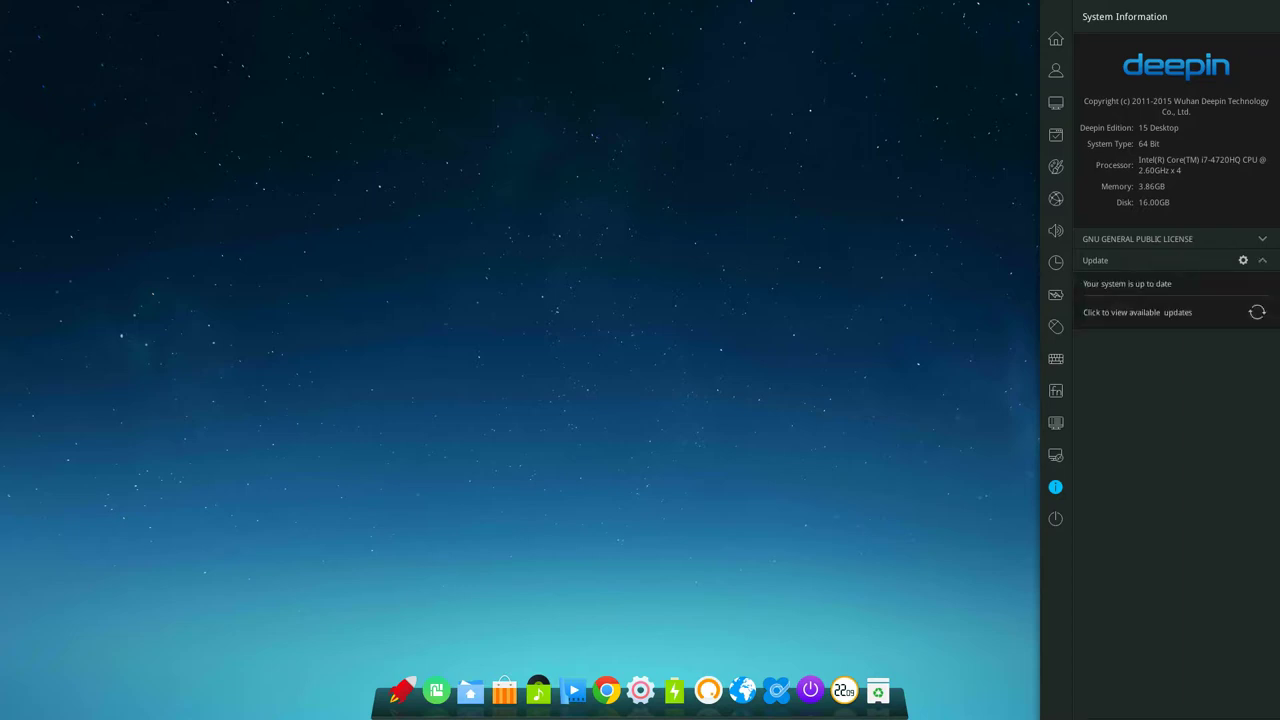
{"action": "left_click", "coordinate": [1257, 312]}
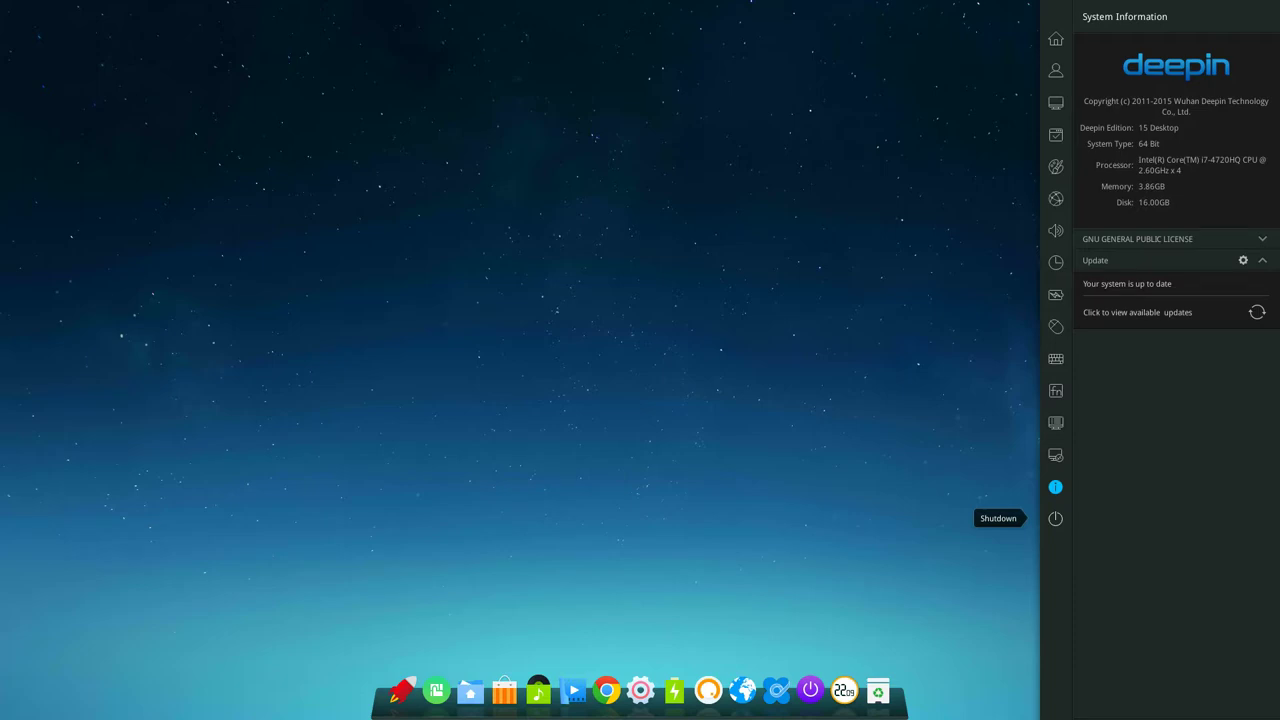
{"action": "left_click", "coordinate": [1055, 518]}
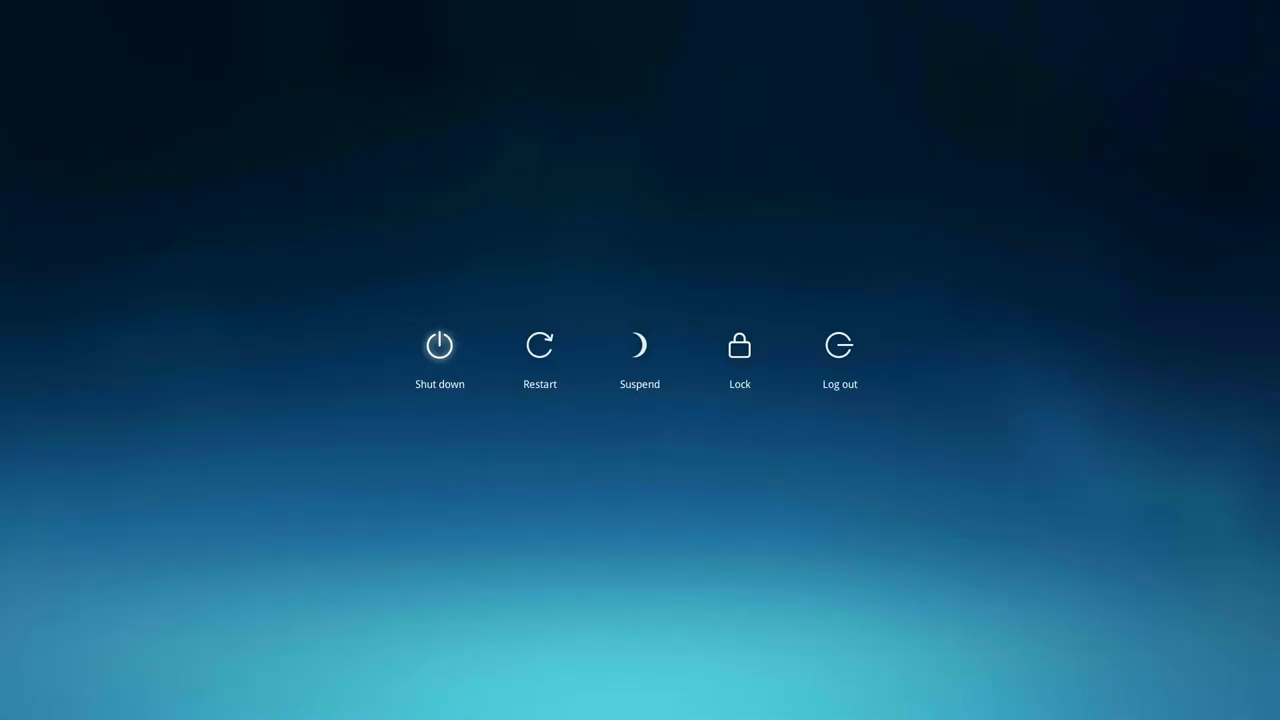
{"action": "key", "text": "Escape"}
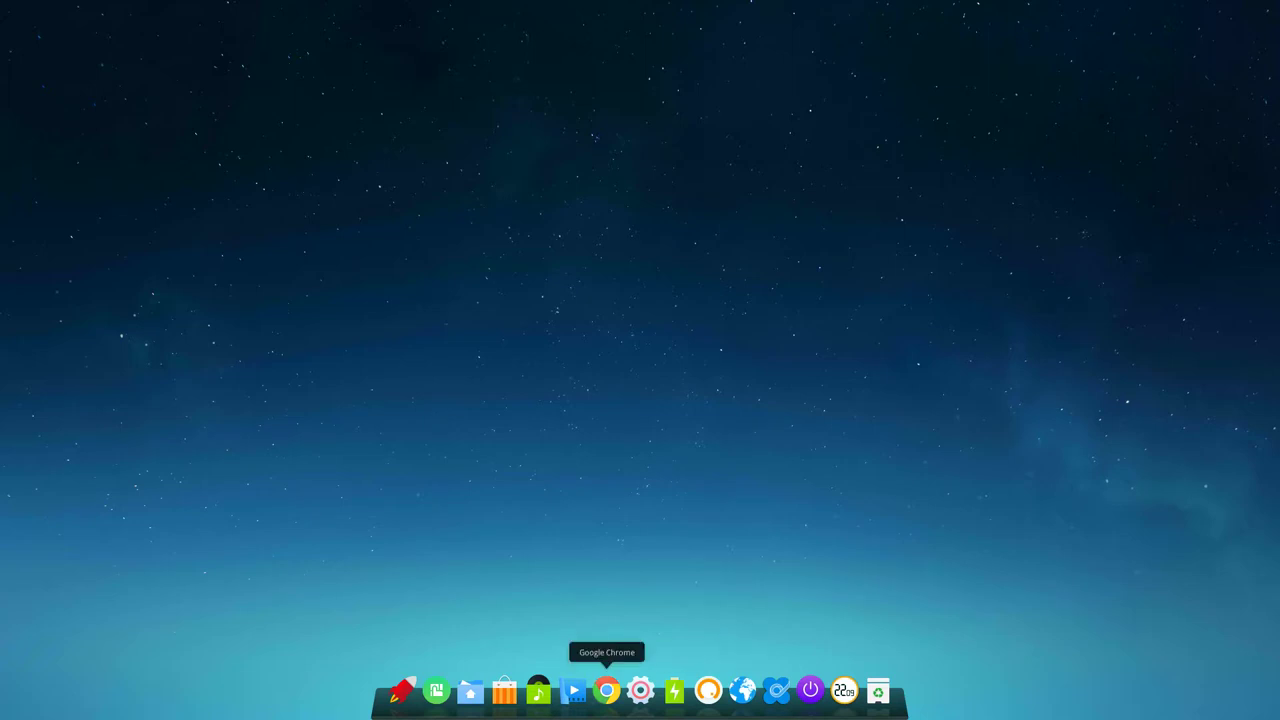
Open Google Chrome, maximize its window to view the Google home page, and close the browser.
{"action": "left_click", "coordinate": [606, 690]}
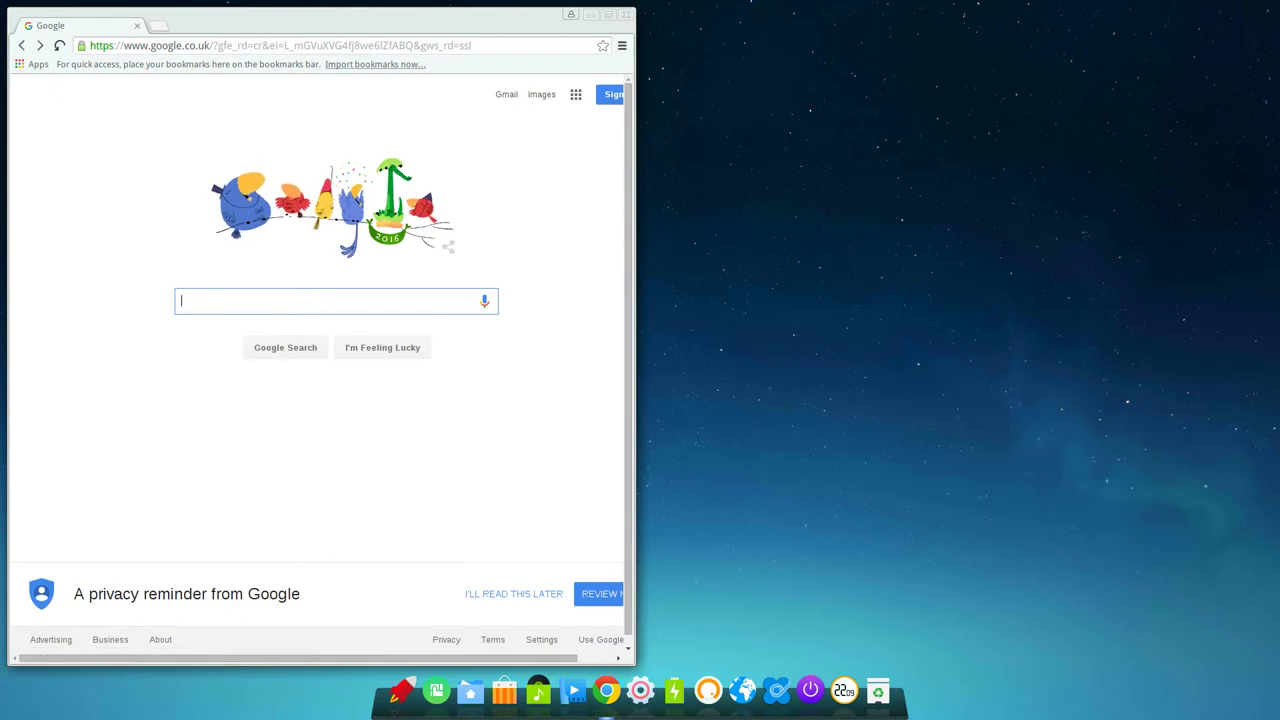
{"action": "key", "text": "super+Up"}
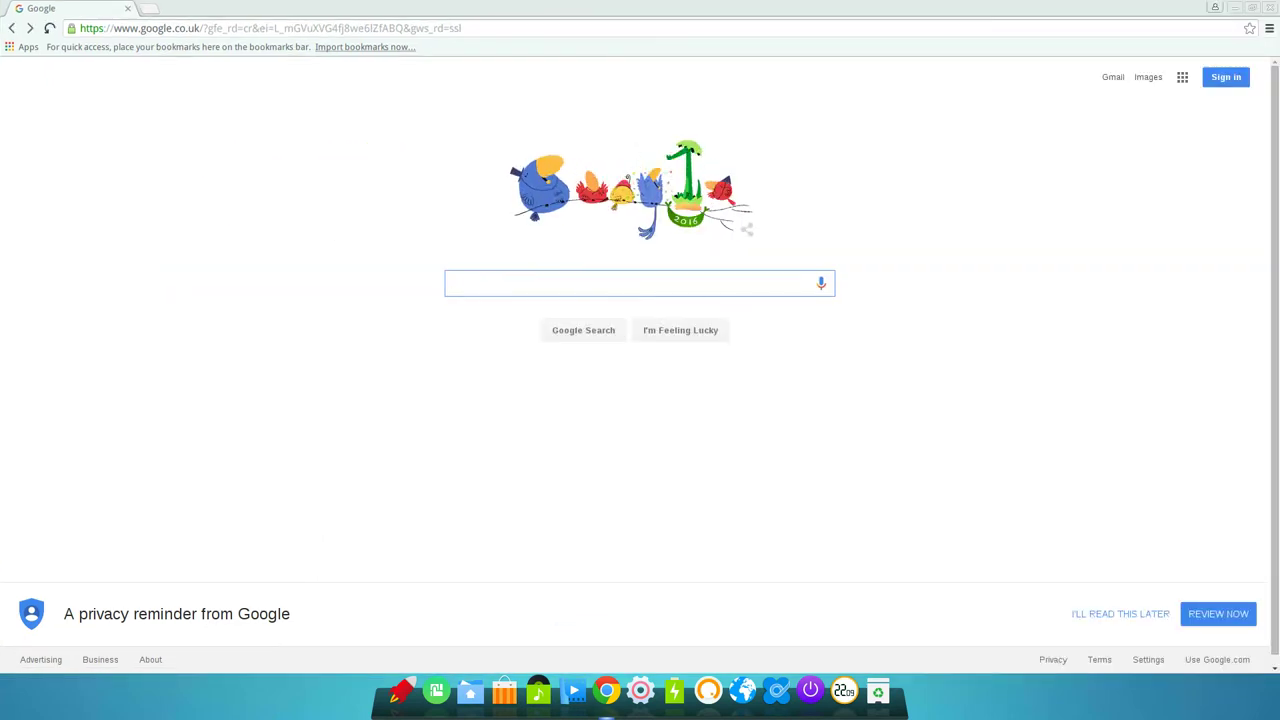
{"action": "key", "text": "alt+F4"}
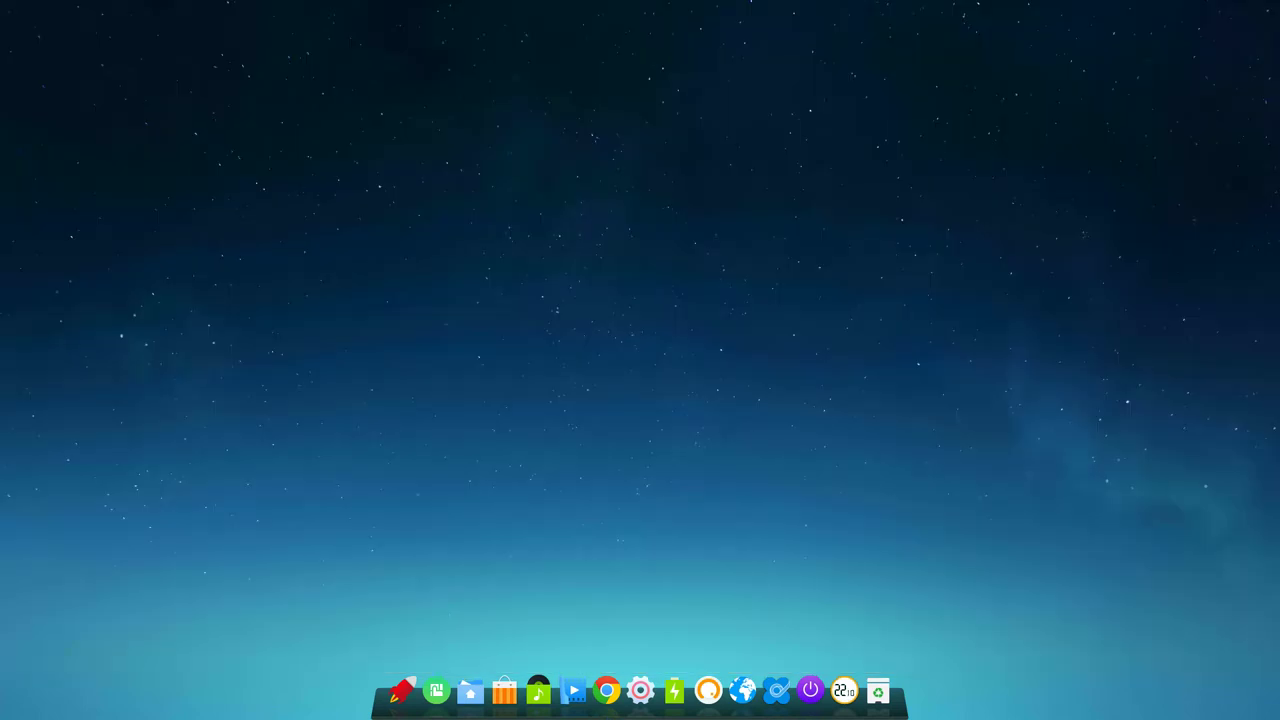
Open the Deepin Store in a maximized window and install Mozilla Firefox from its featured banner.
{"action": "left_click", "coordinate": [504, 690]}
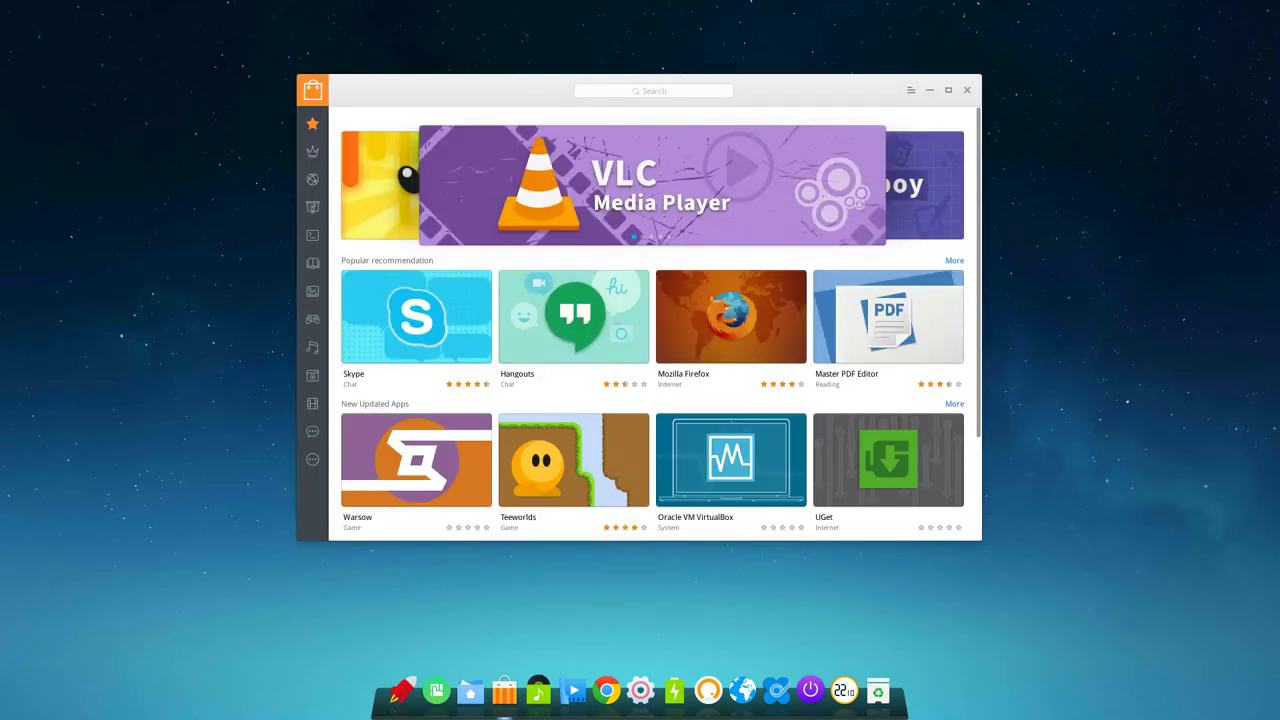
{"action": "scroll", "coordinate": [730, 320], "scroll_direction": "down", "scroll_amount": 2}
{"action": "scroll", "coordinate": [730, 320], "scroll_direction": "up", "scroll_amount": 2}
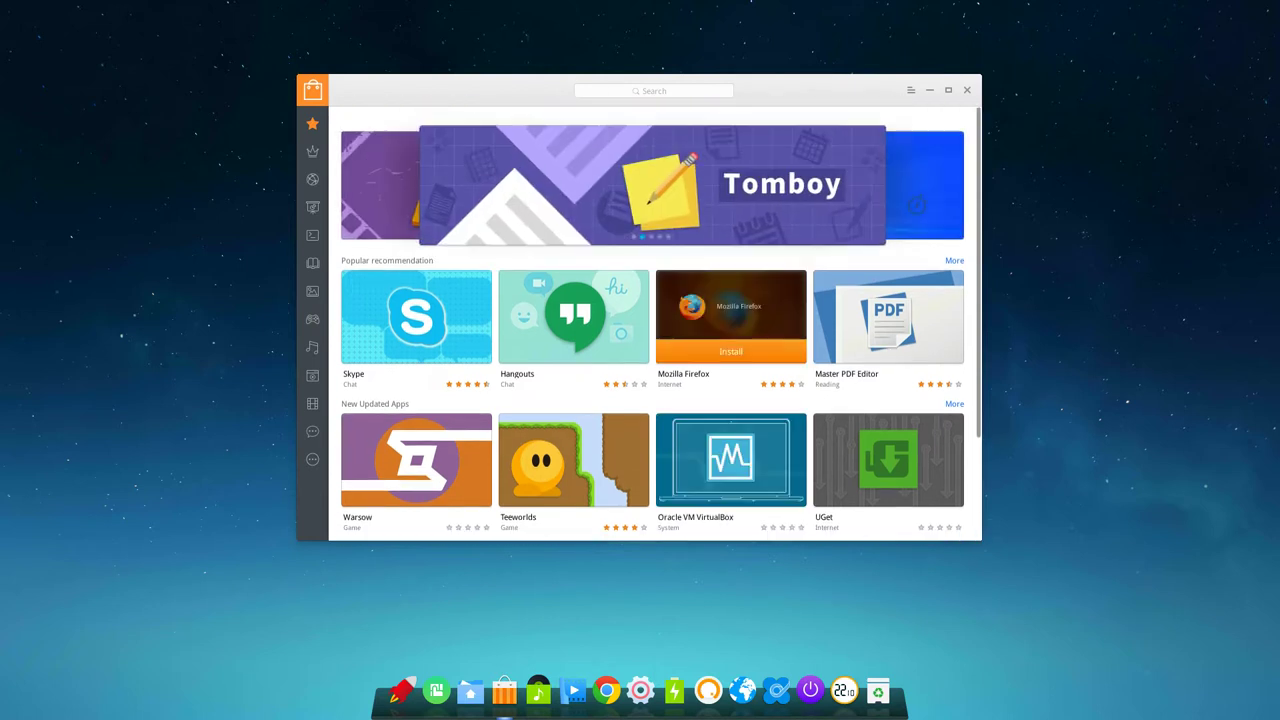
{"action": "left_click", "coordinate": [948, 90]}
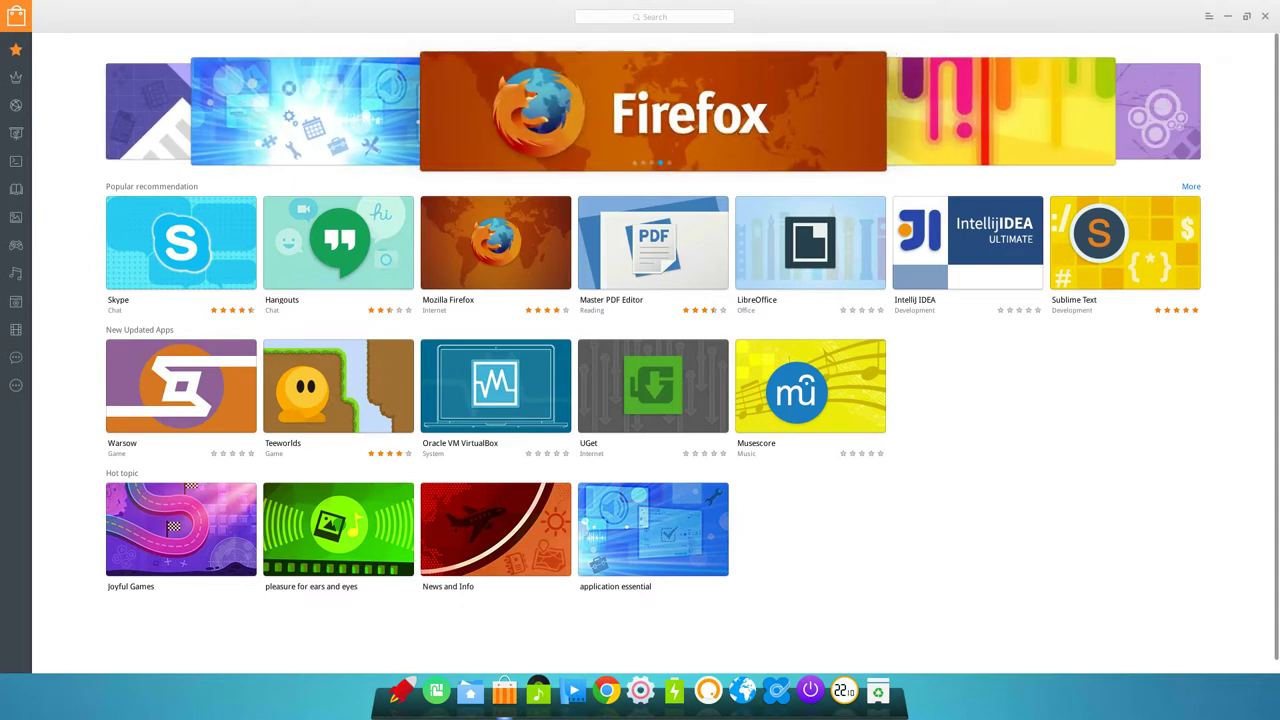
{"action": "left_click", "coordinate": [653, 112]}
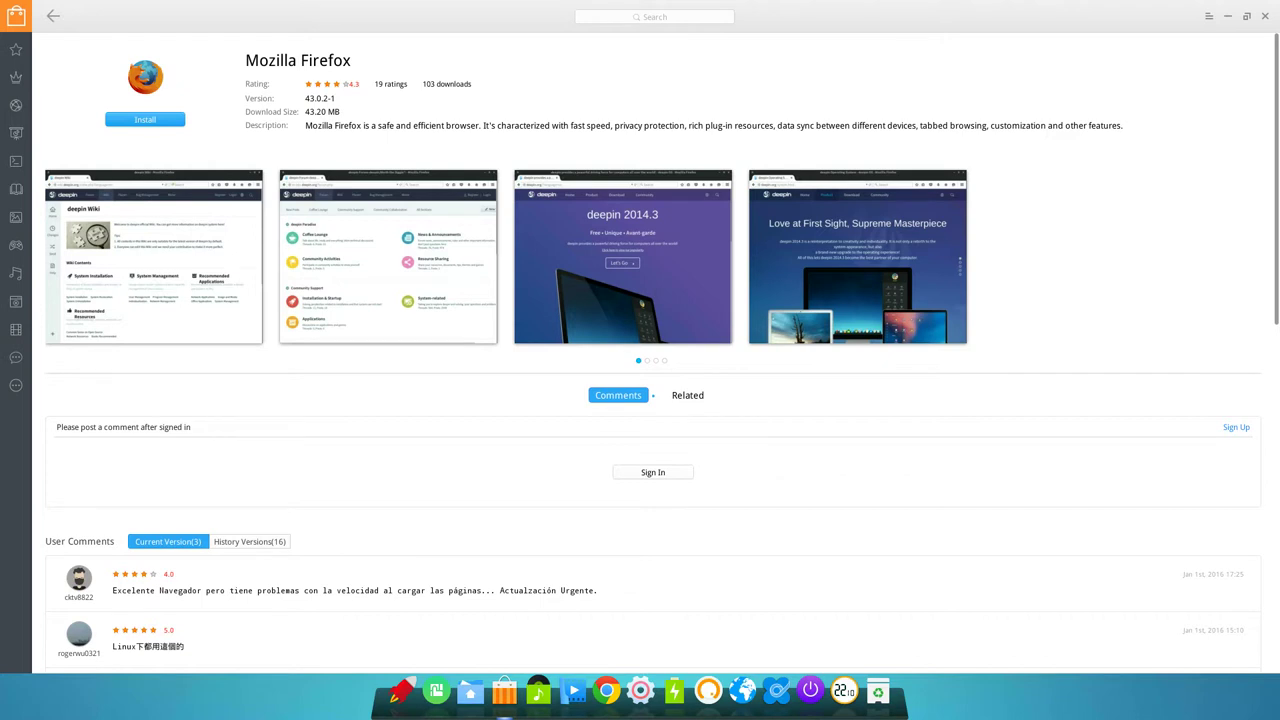
{"action": "left_click", "coordinate": [145, 119]}
View the Deepin Store's About information and close it.
{"action": "left_click", "coordinate": [1208, 16]}
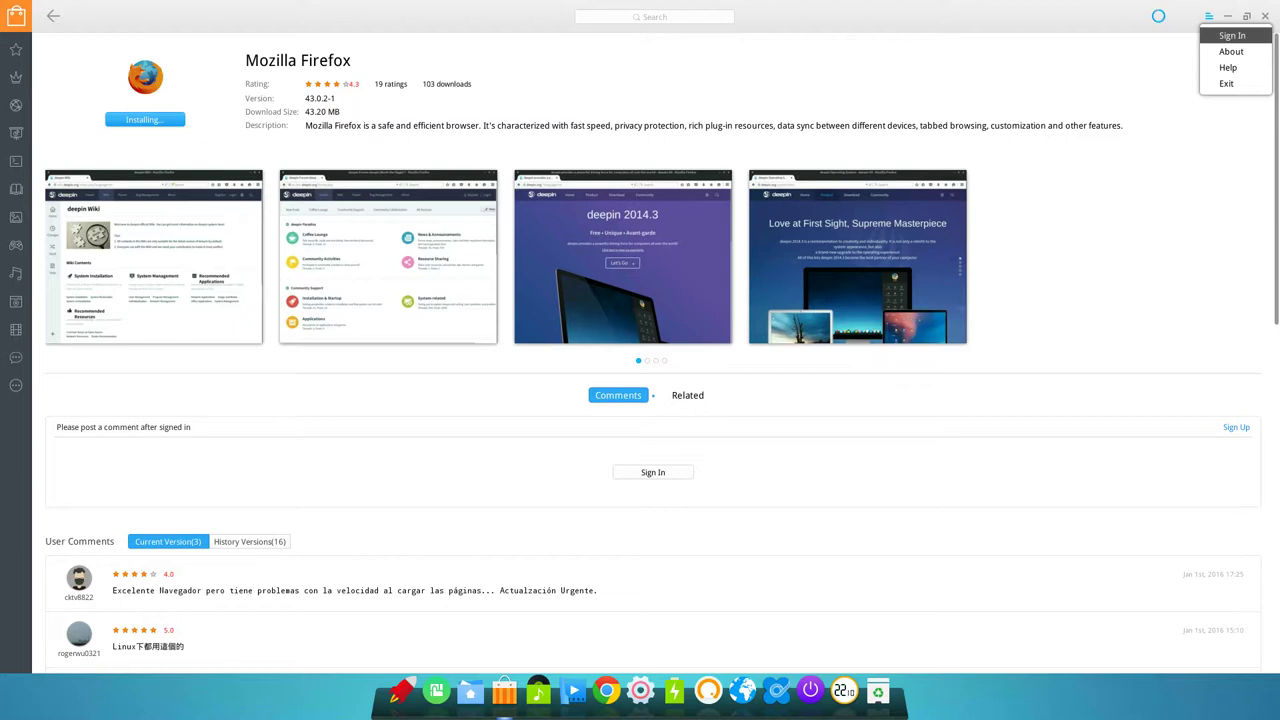
{"action": "left_click", "coordinate": [1231, 51]}
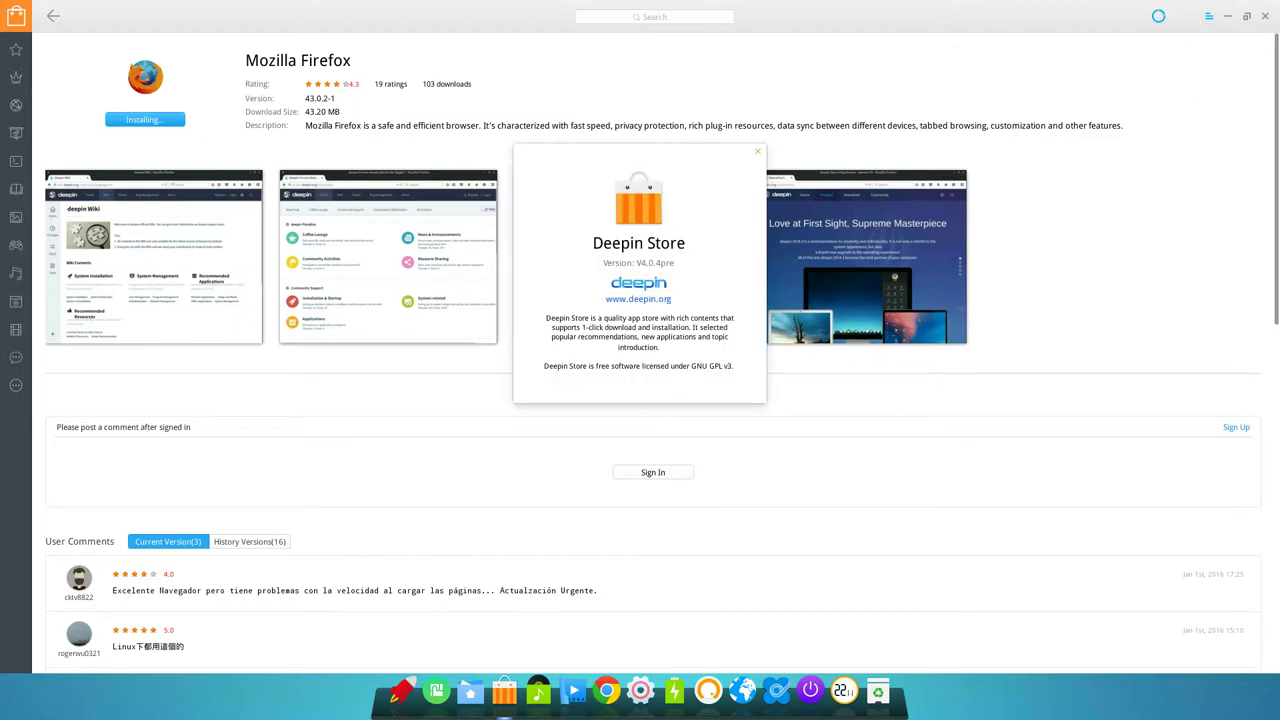
{"action": "left_click", "coordinate": [757, 151]}
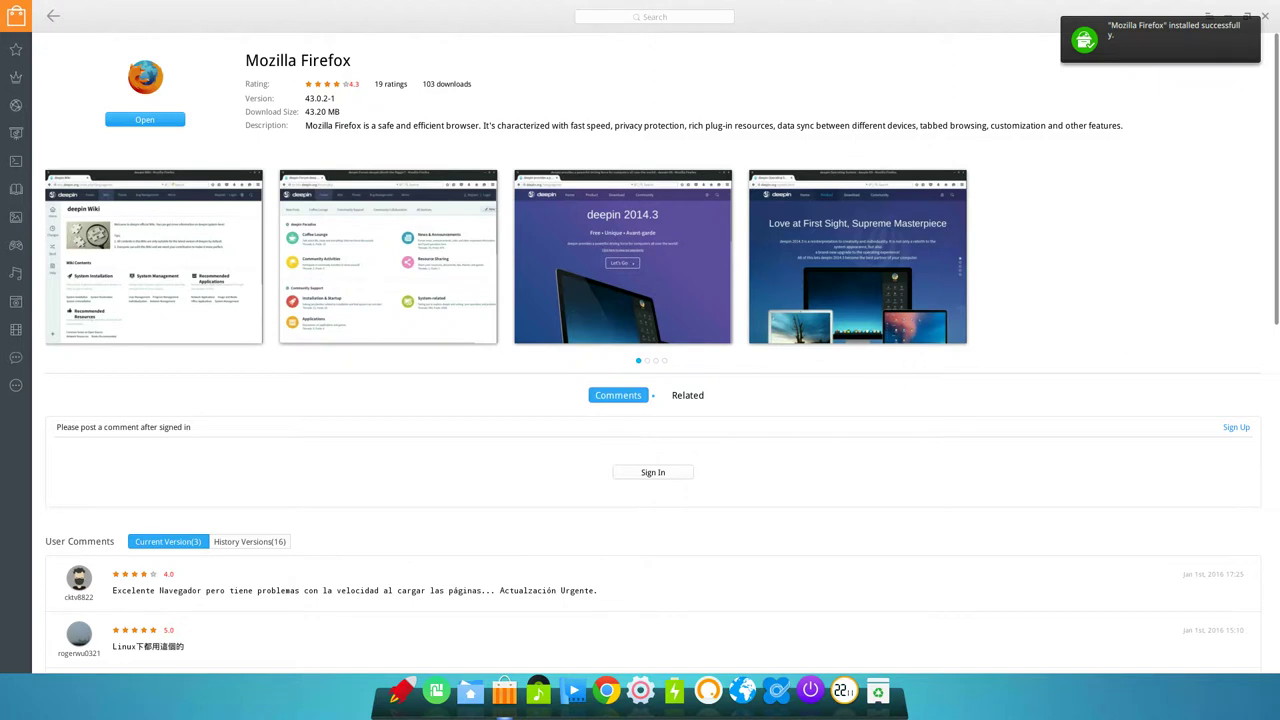
Browse the store's home page, the Top 100 Rankings and the reading apps category, and close the store.
{"action": "left_click", "coordinate": [16, 49]}
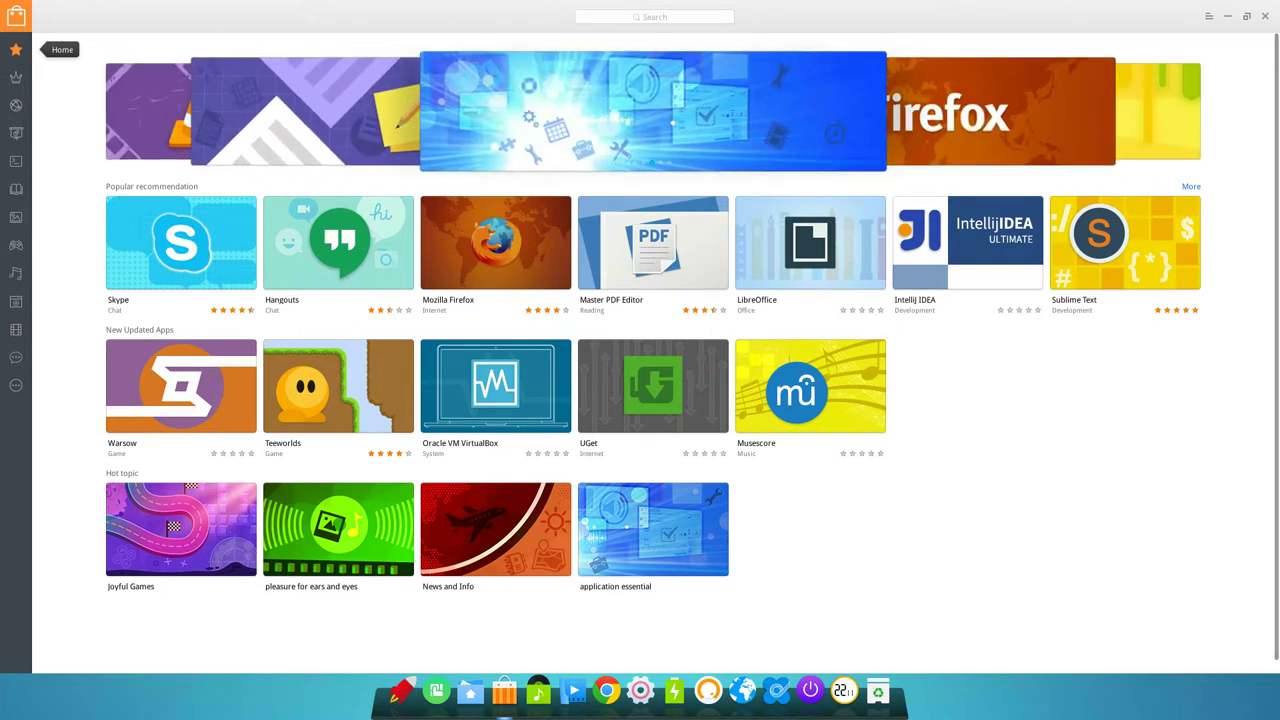
{"action": "left_click", "coordinate": [16, 77]}
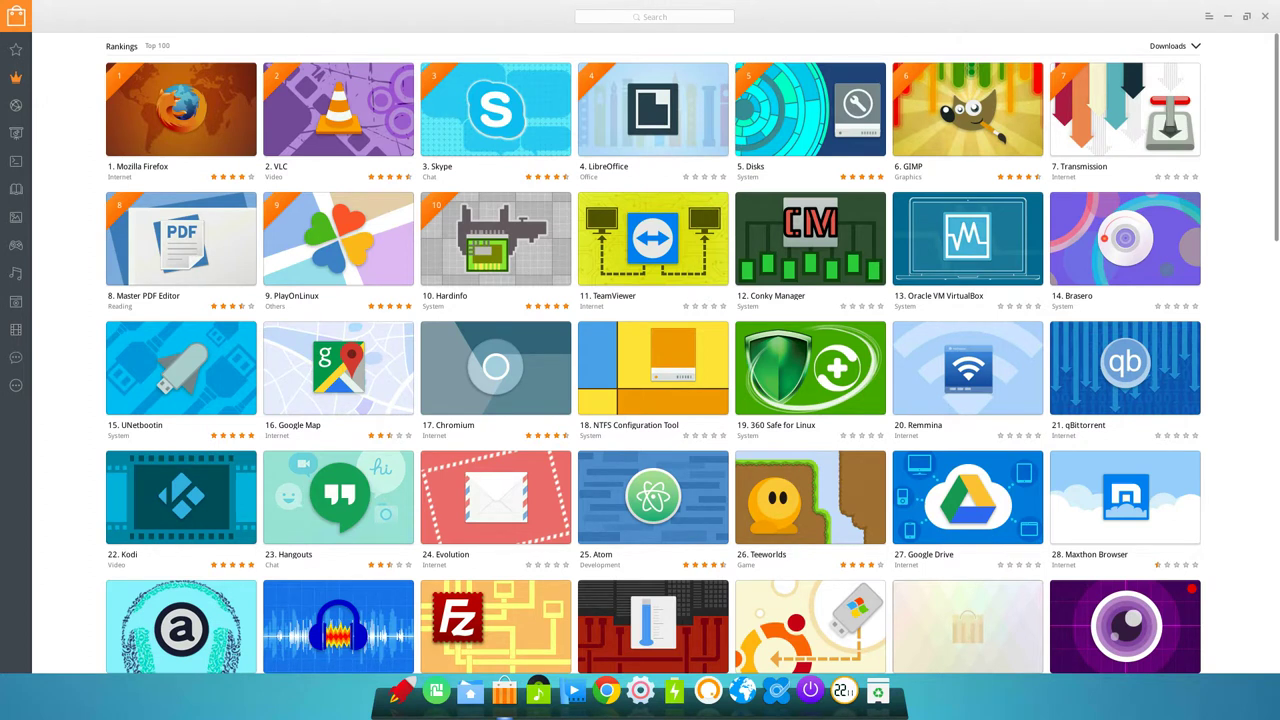
{"action": "scroll", "coordinate": [180, 230], "scroll_direction": "down", "scroll_amount": 5}
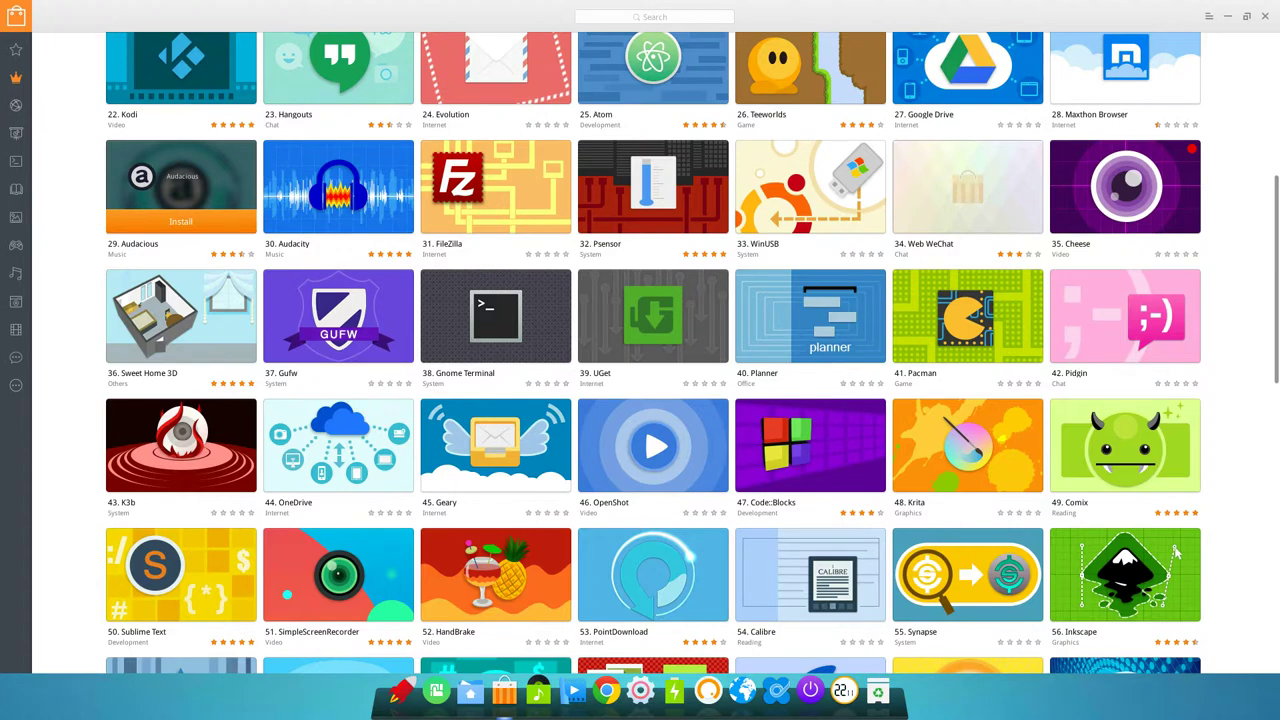
{"action": "scroll", "coordinate": [260, 220], "scroll_direction": "down", "scroll_amount": 5}
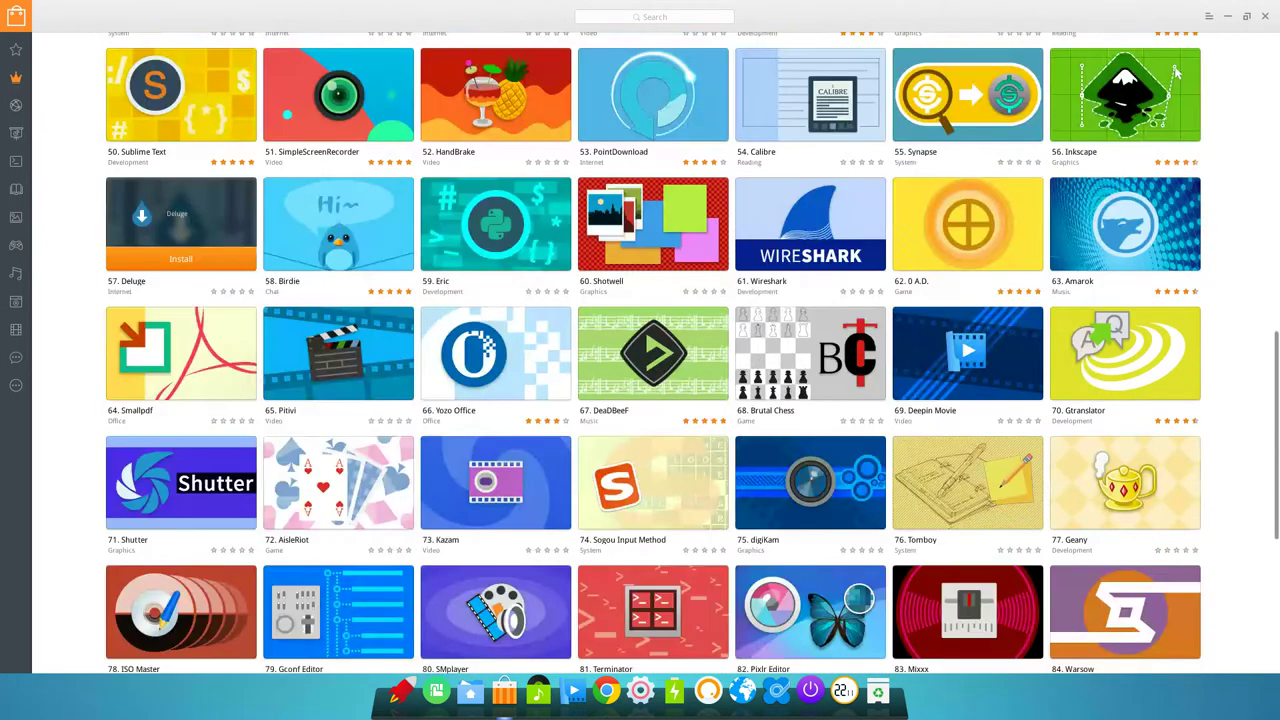
{"action": "scroll", "coordinate": [338, 230], "scroll_direction": "up", "scroll_amount": 10}
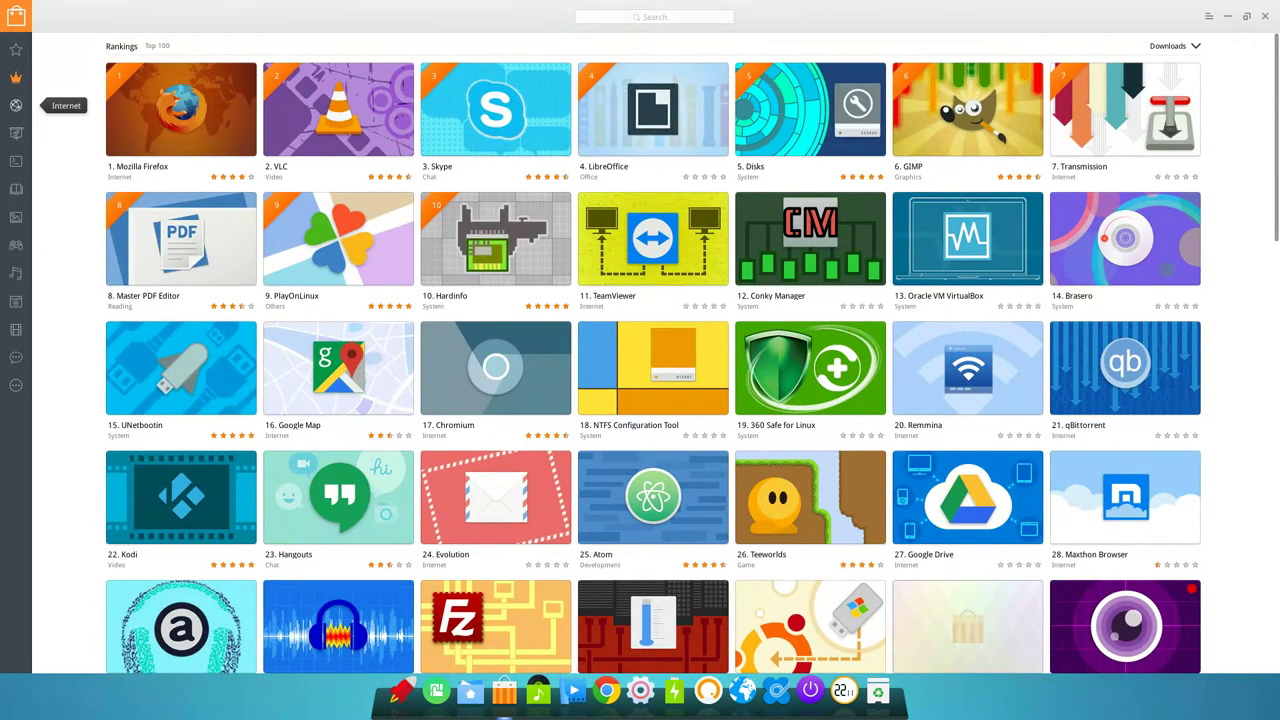
{"action": "left_click", "coordinate": [16, 189]}
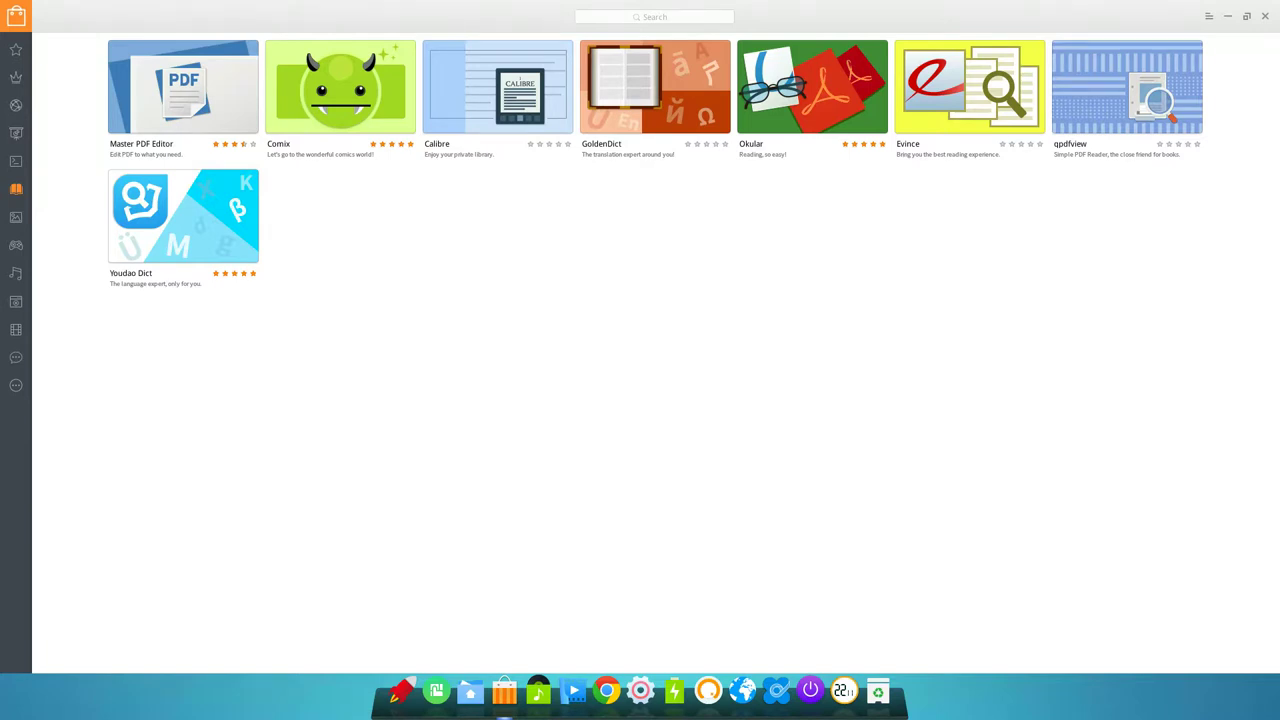
{"action": "left_click", "coordinate": [1265, 16]}
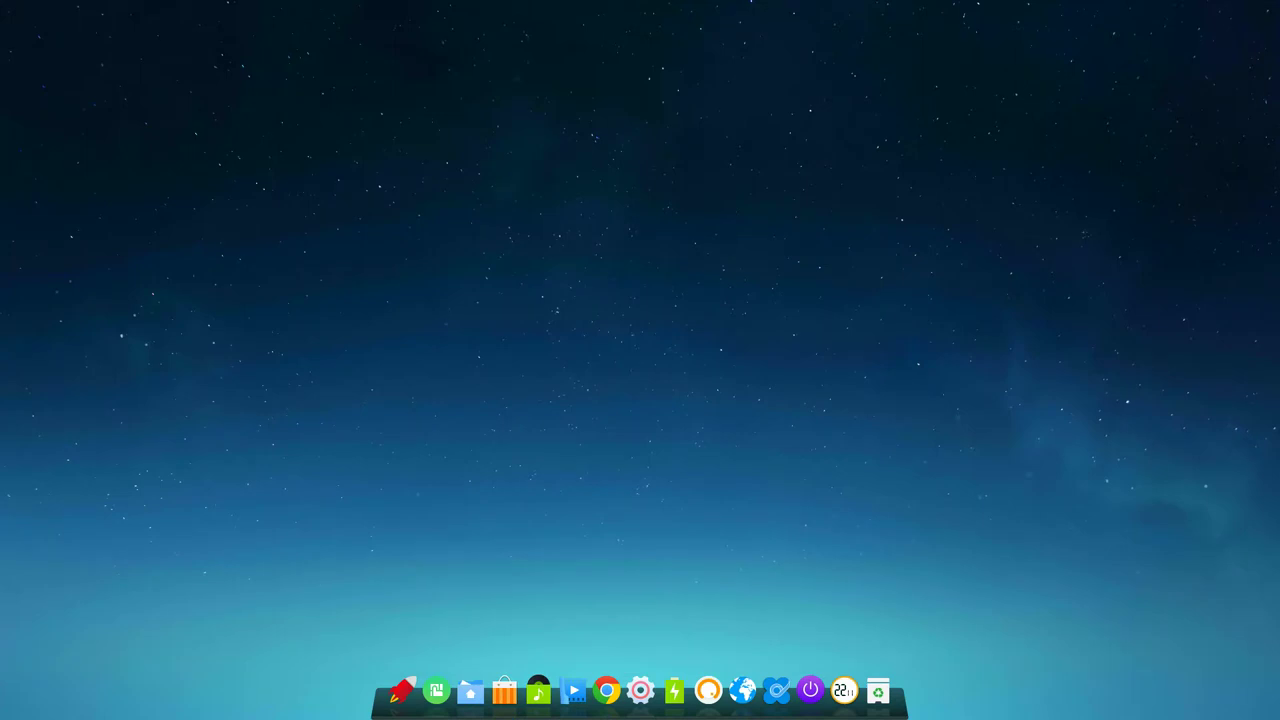
Open the Personalization settings in the control center and view the available cursor themes.
{"action": "left_click", "coordinate": [640, 690]}
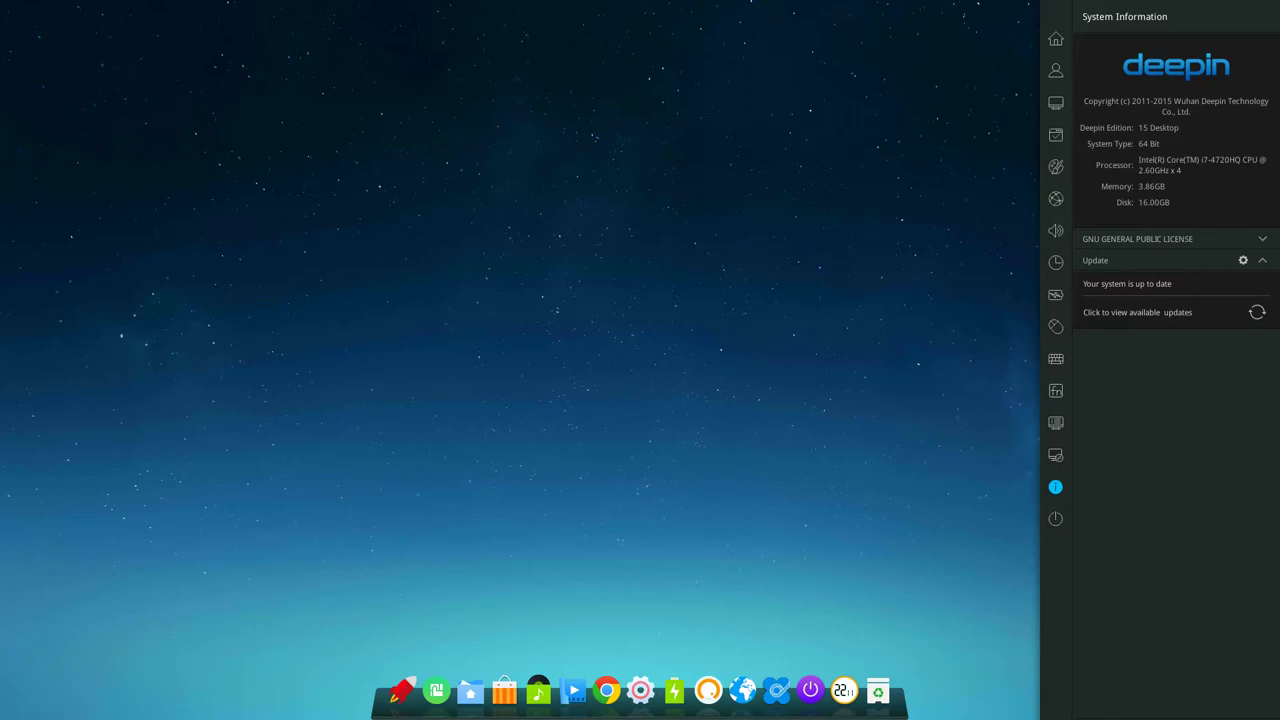
{"action": "left_click", "coordinate": [1055, 38]}
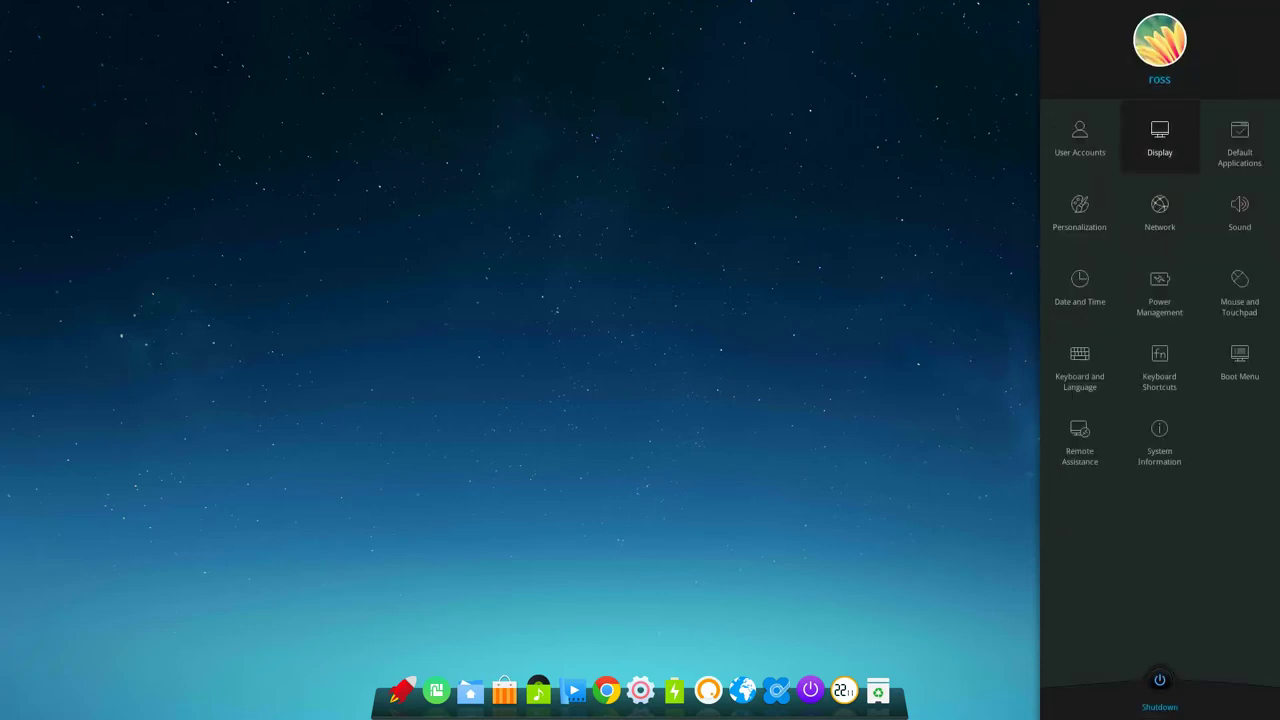
{"action": "left_click", "coordinate": [1079, 212]}
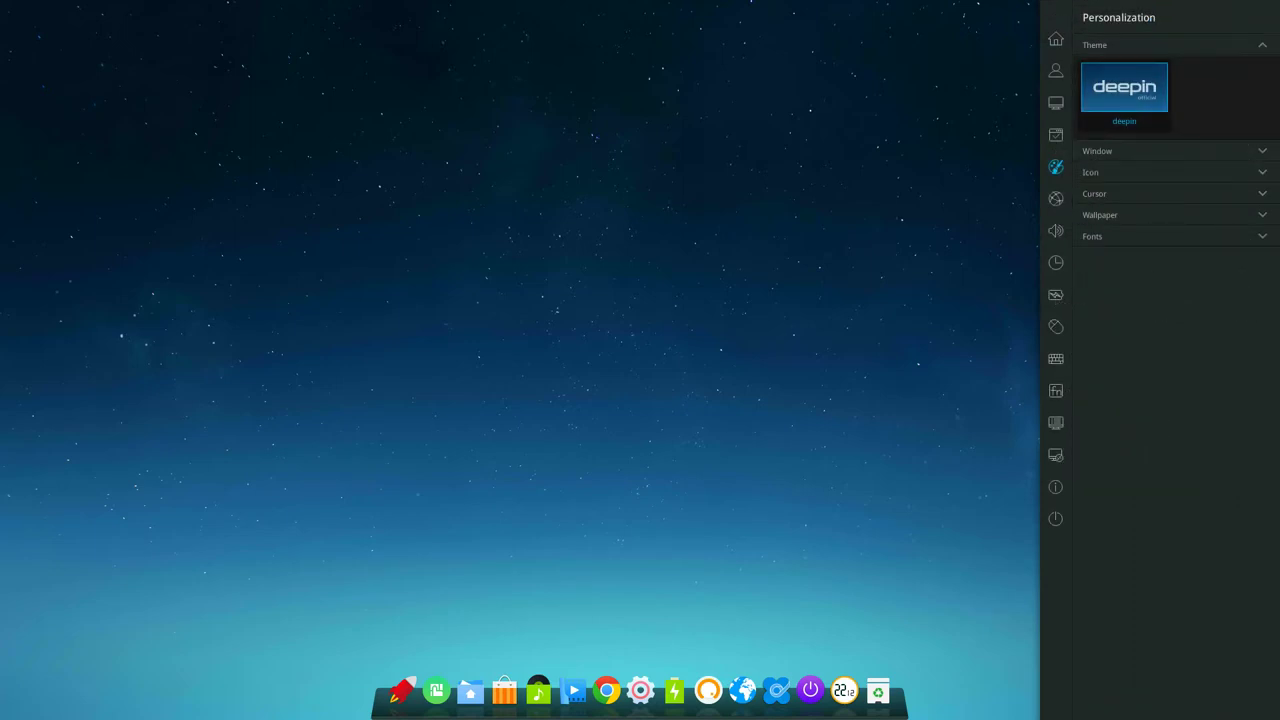
{"action": "left_click", "coordinate": [1262, 194]}
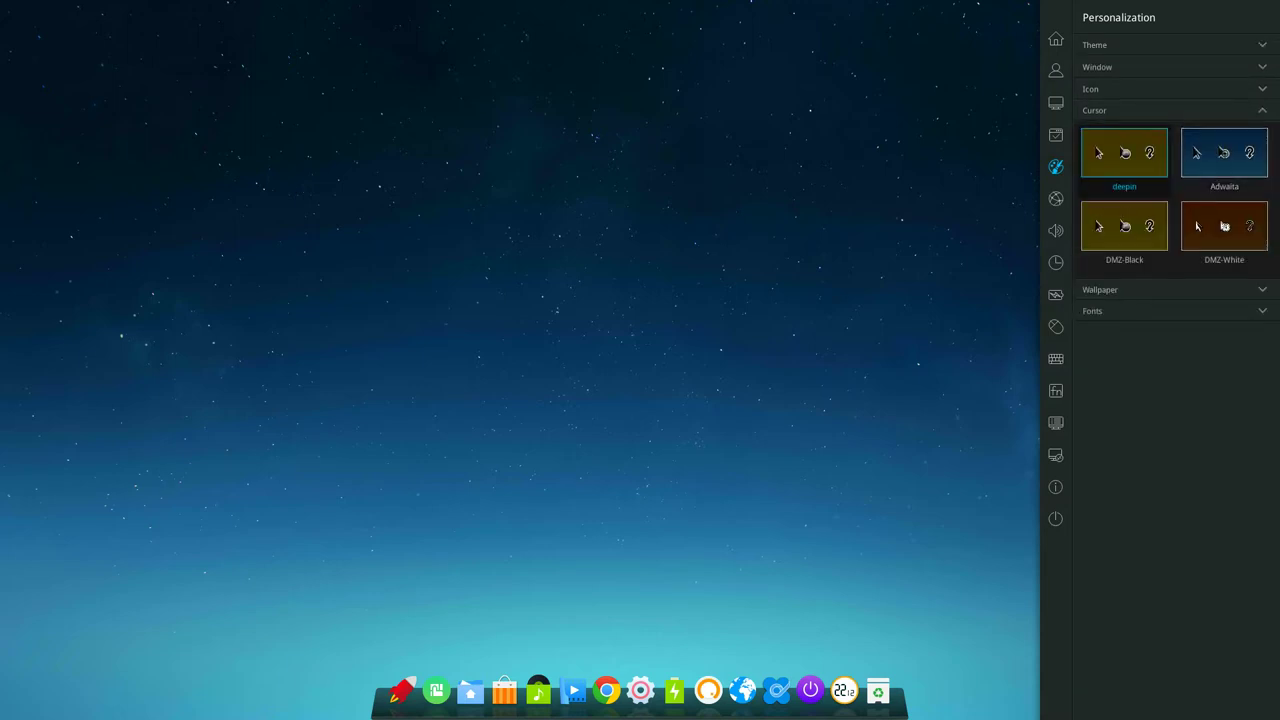
{"action": "left_click", "coordinate": [1262, 110]}
Switch the icon theme to flattr and back to deepin, and view the Window and Theme choices.
{"action": "left_click", "coordinate": [1090, 88]}
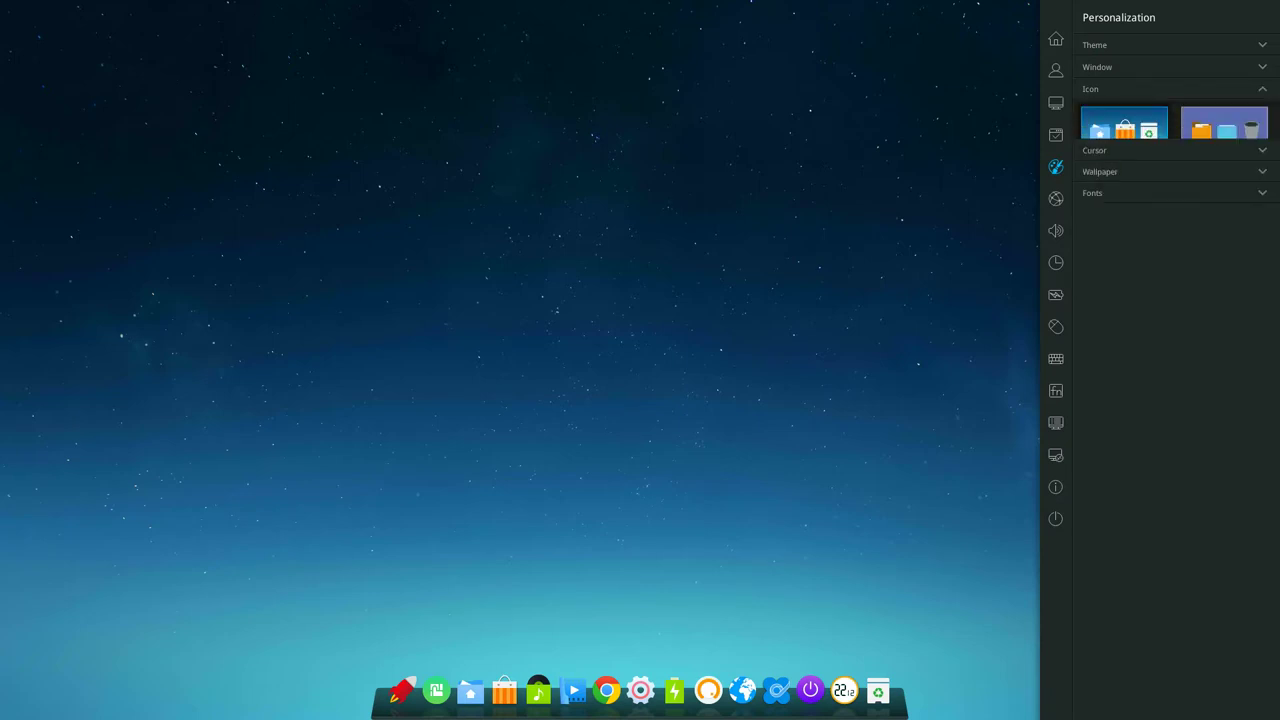
{"action": "left_click", "coordinate": [1224, 131]}
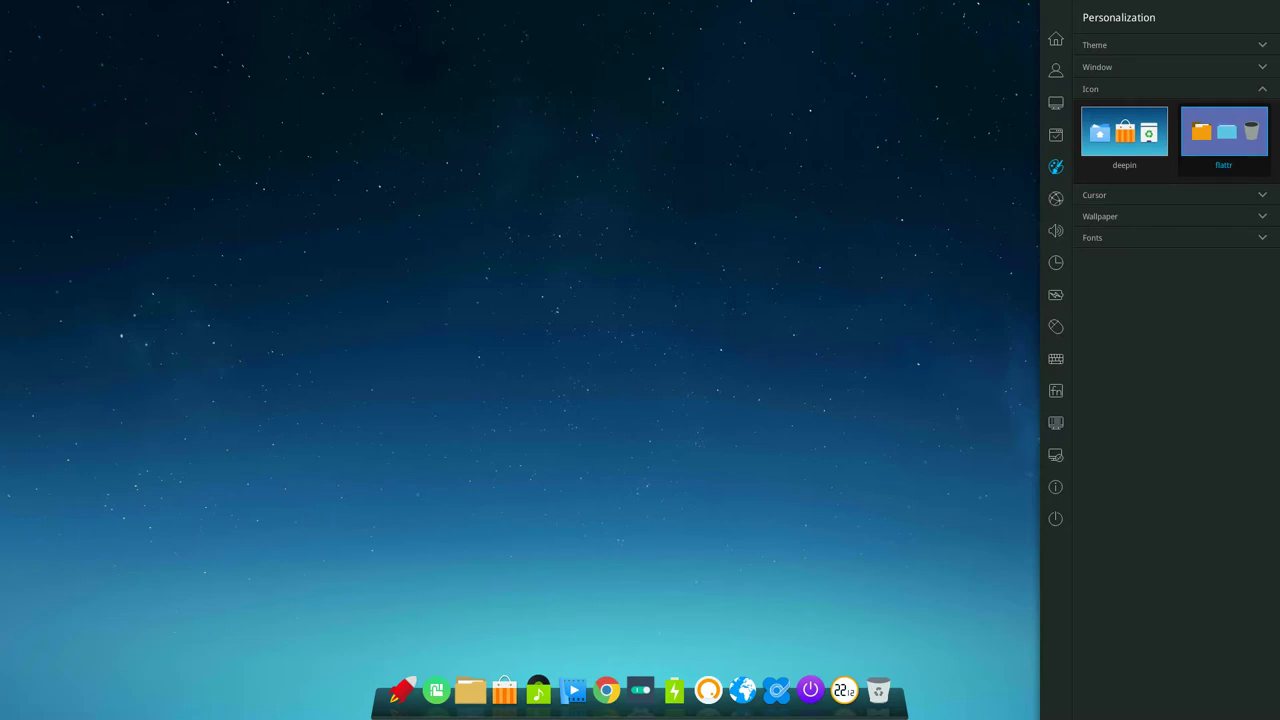
{"action": "left_click", "coordinate": [1124, 131]}
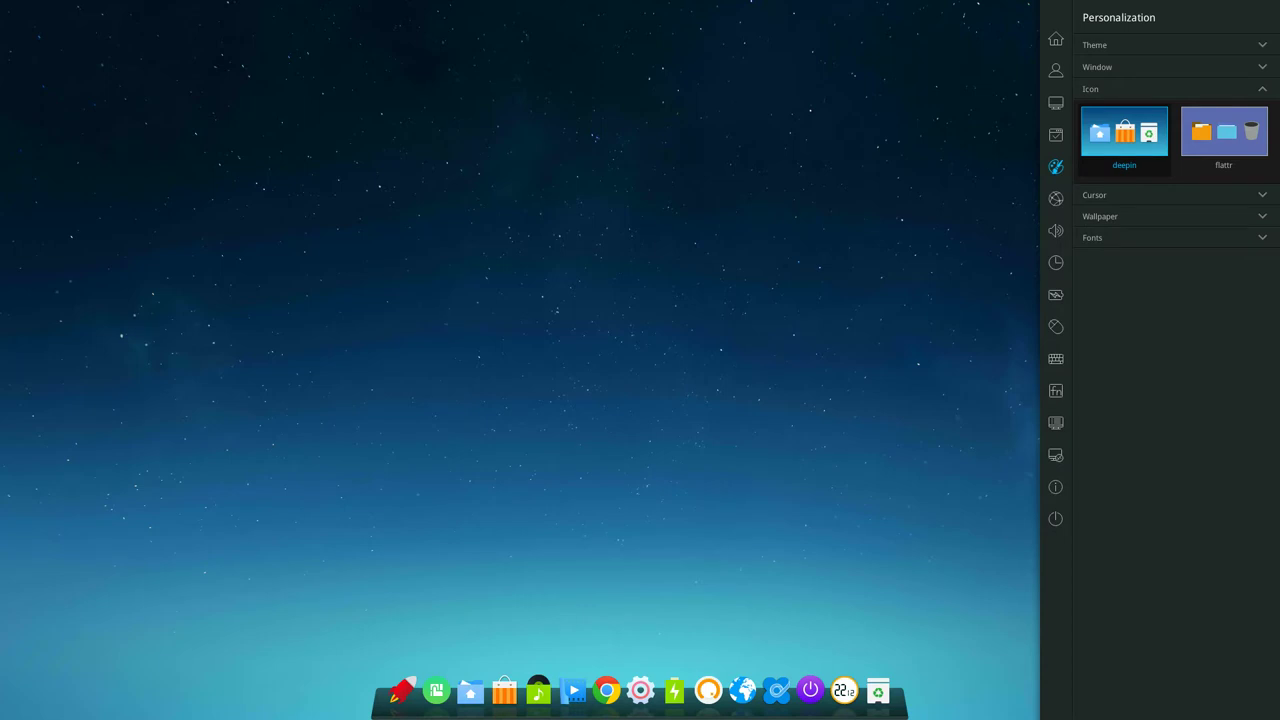
{"action": "left_click", "coordinate": [1262, 67]}
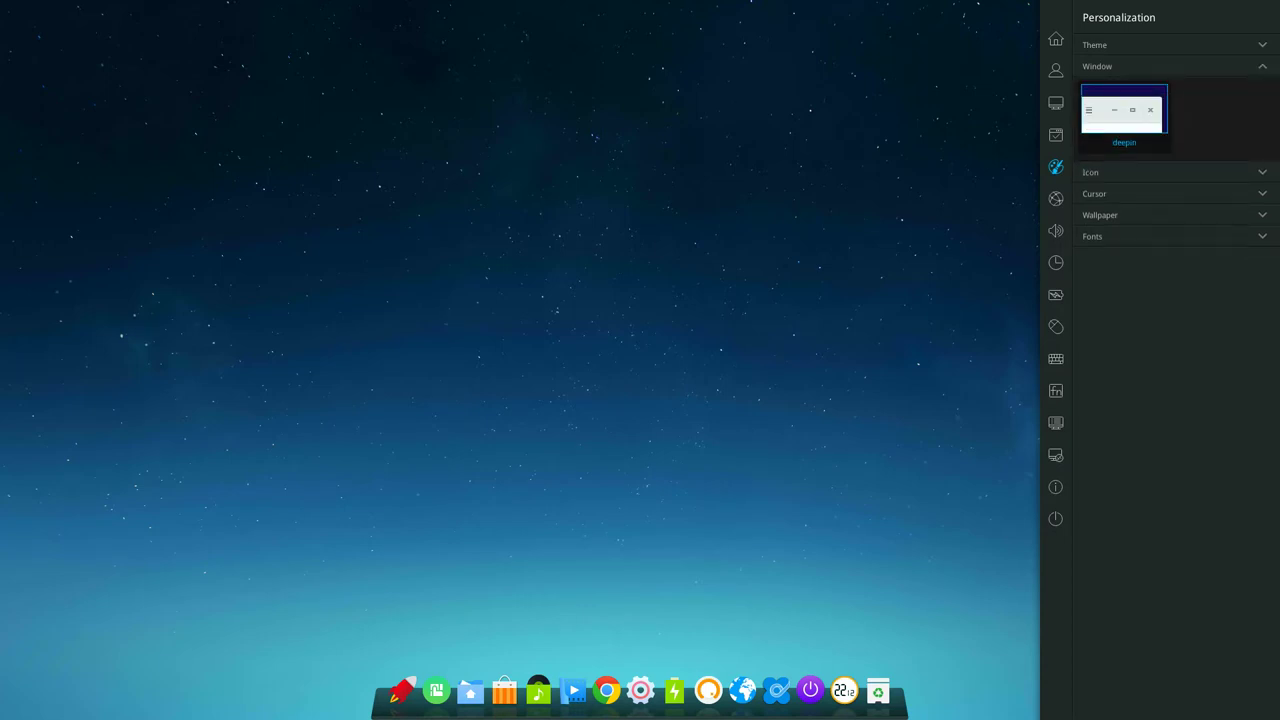
{"action": "left_click", "coordinate": [1262, 45]}
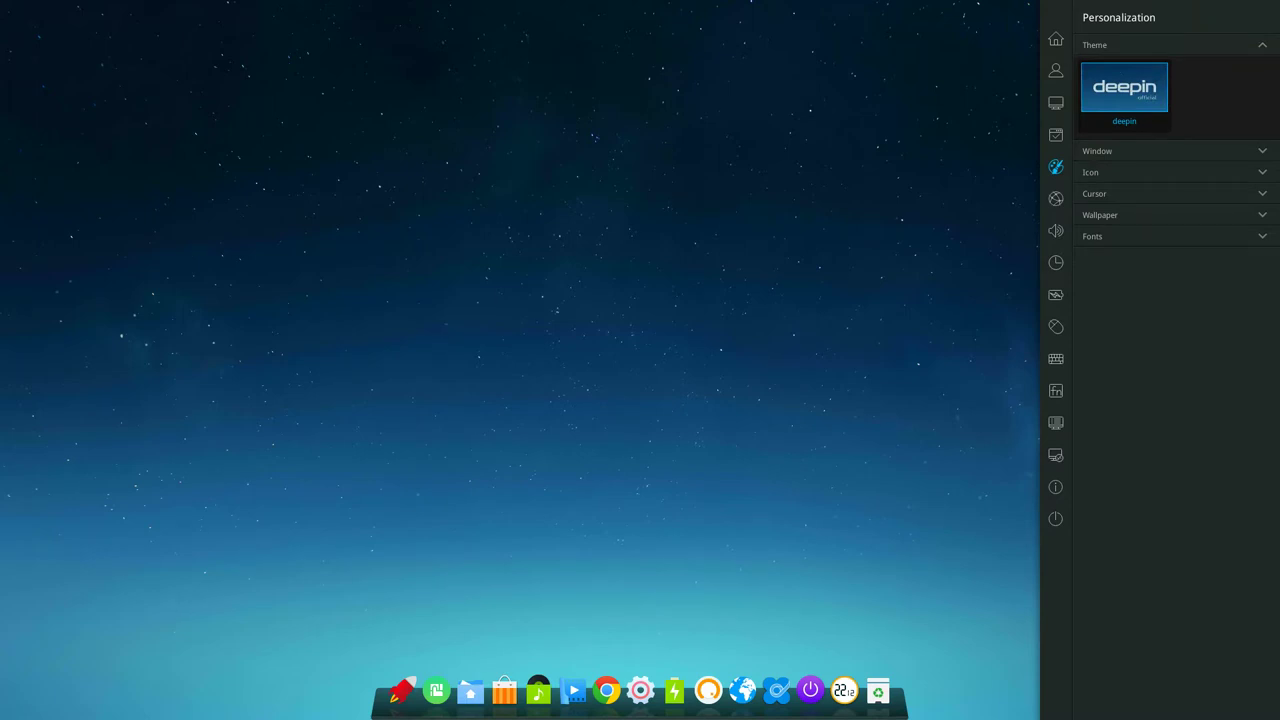
Try the yellow flower, pond, colourful buildings and glacier wallpapers, and set the blue sailfish image as the desktop wallpaper.
{"action": "left_click", "coordinate": [1100, 215]}
{"action": "left_click", "coordinate": [1124, 235]}
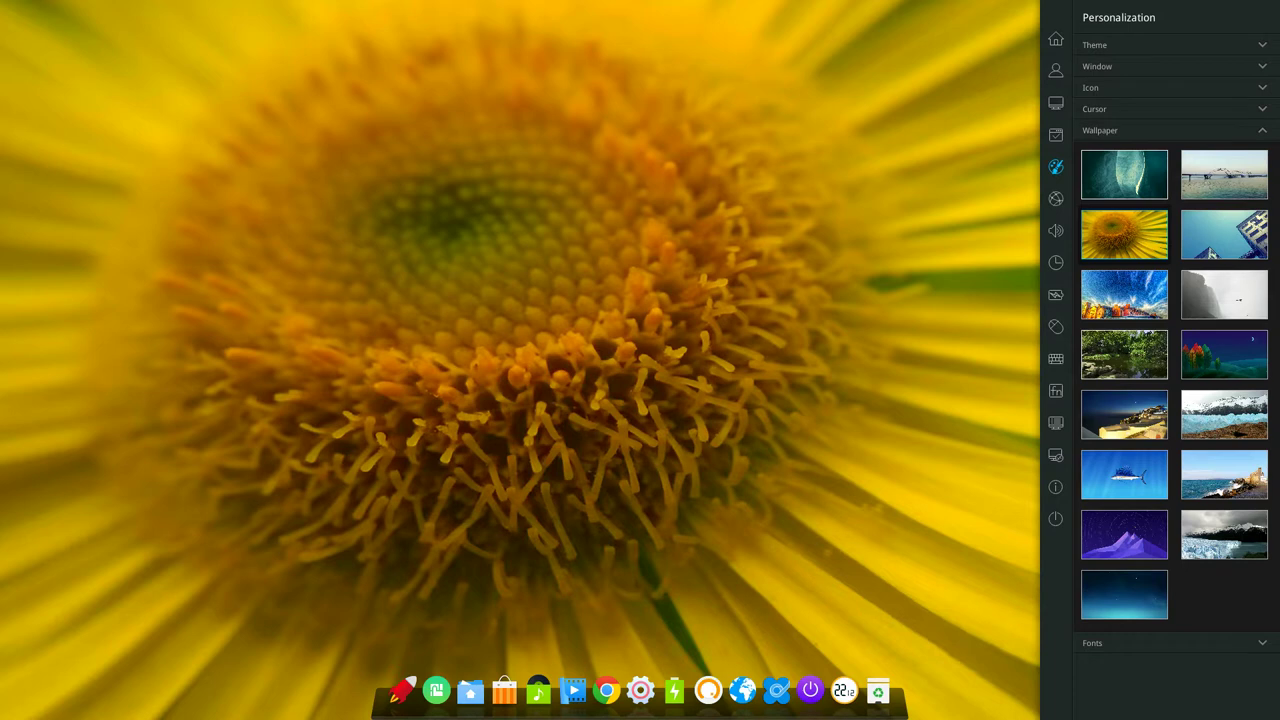
{"action": "left_click", "coordinate": [1124, 355]}
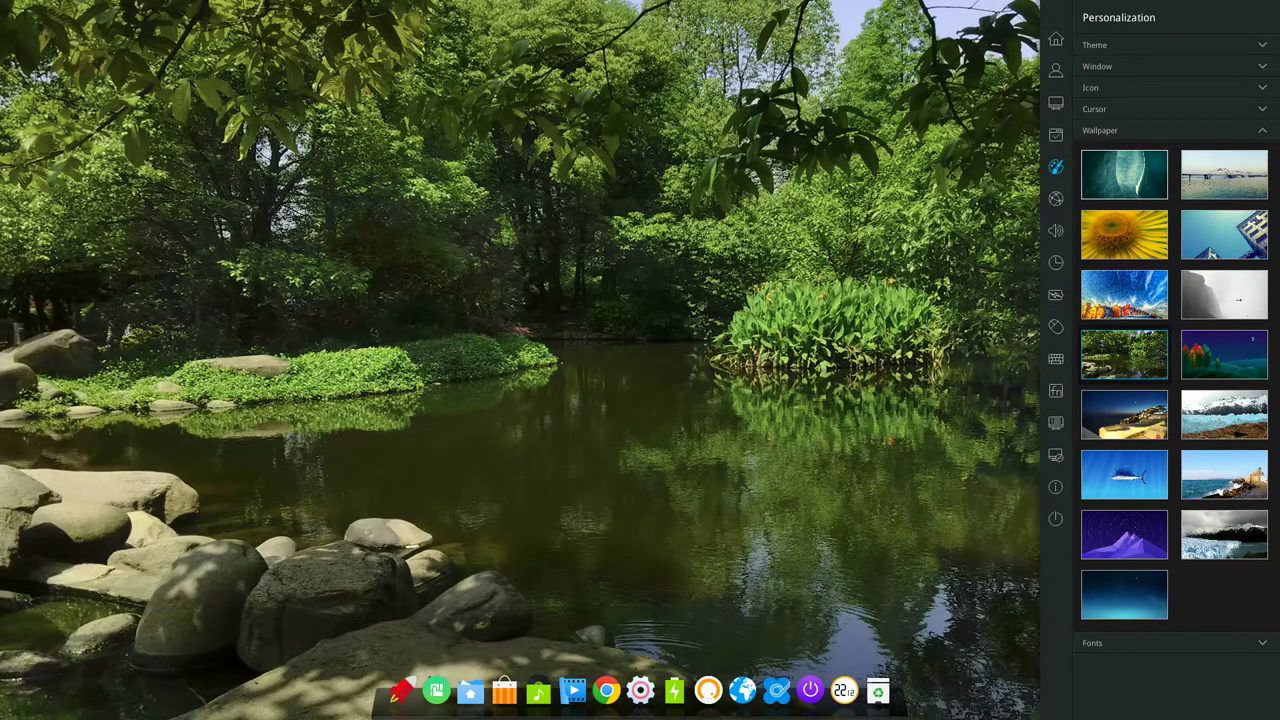
{"action": "left_click", "coordinate": [1124, 295]}
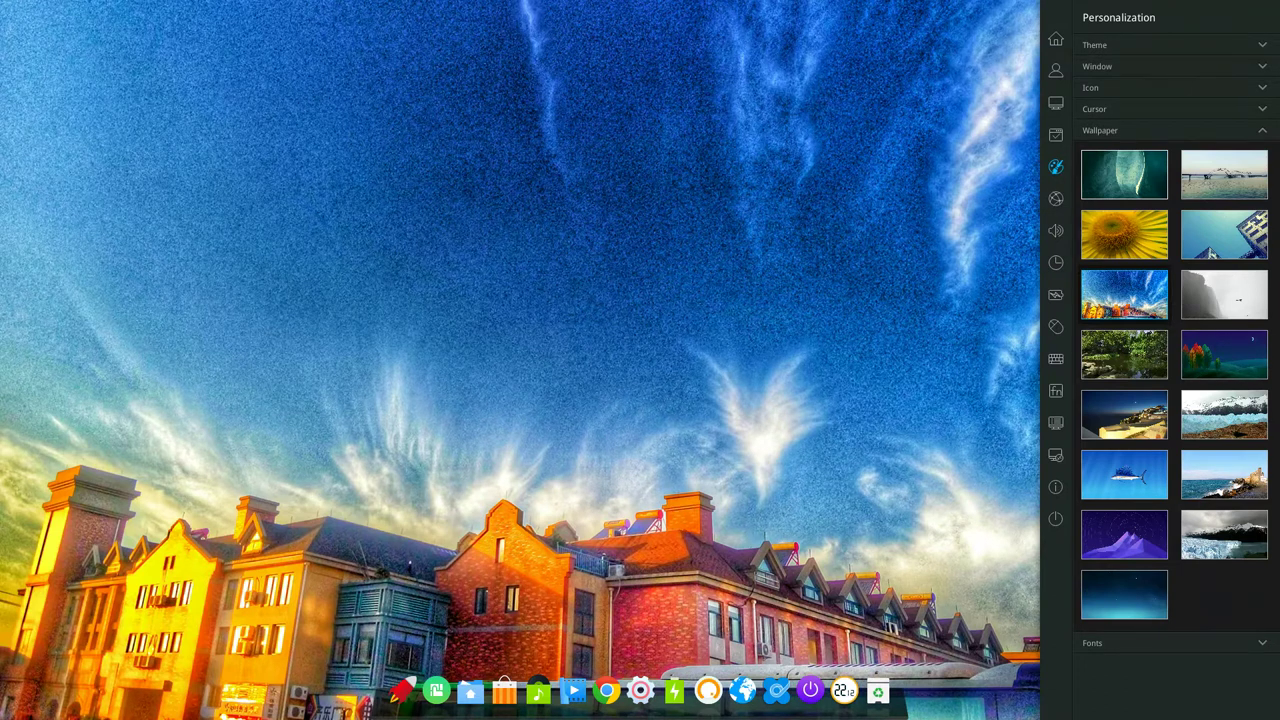
{"action": "left_click", "coordinate": [1224, 414]}
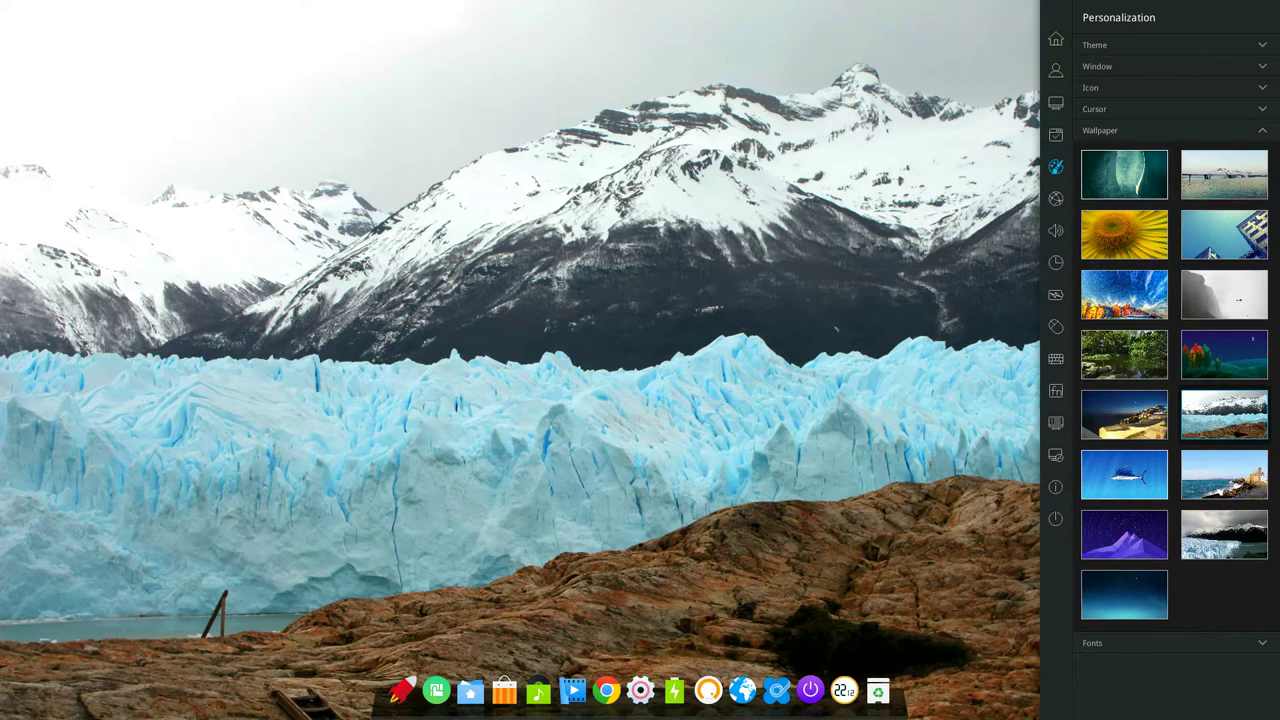
{"action": "left_click", "coordinate": [1124, 475]}
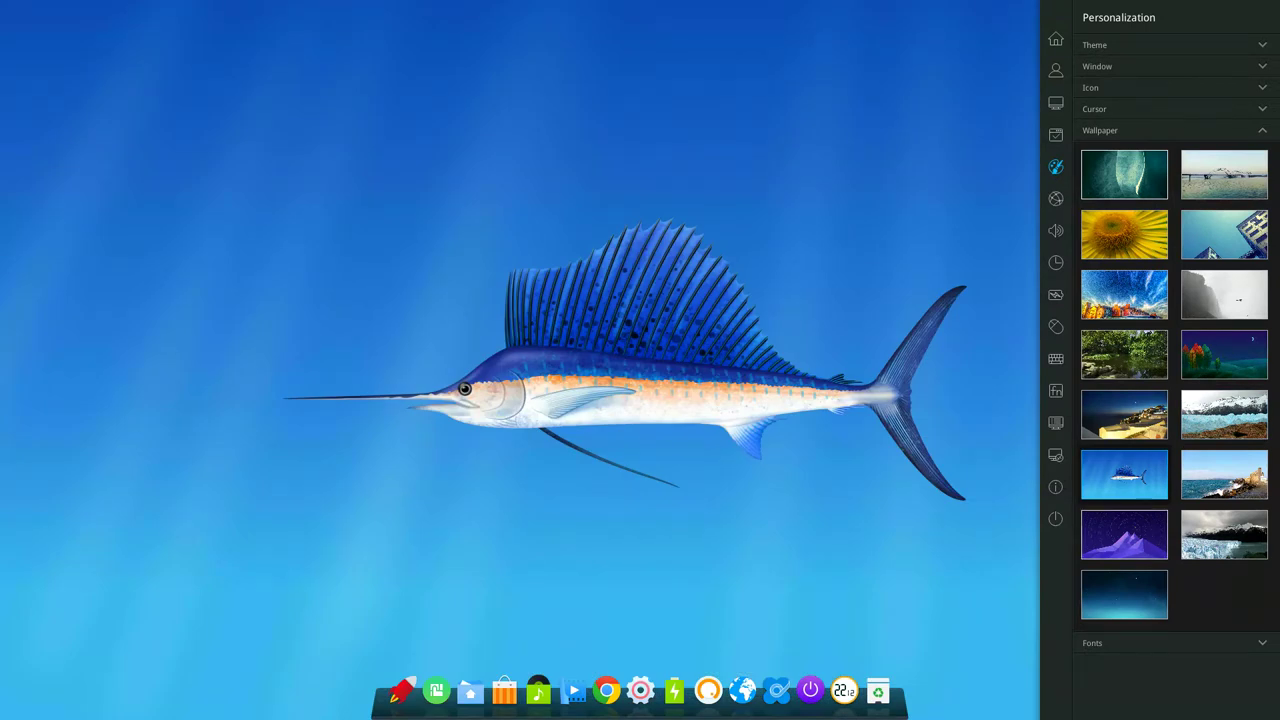
Set the purple mountain image as the desktop wallpaper and open the Display settings.
{"action": "left_click", "coordinate": [1124, 535]}
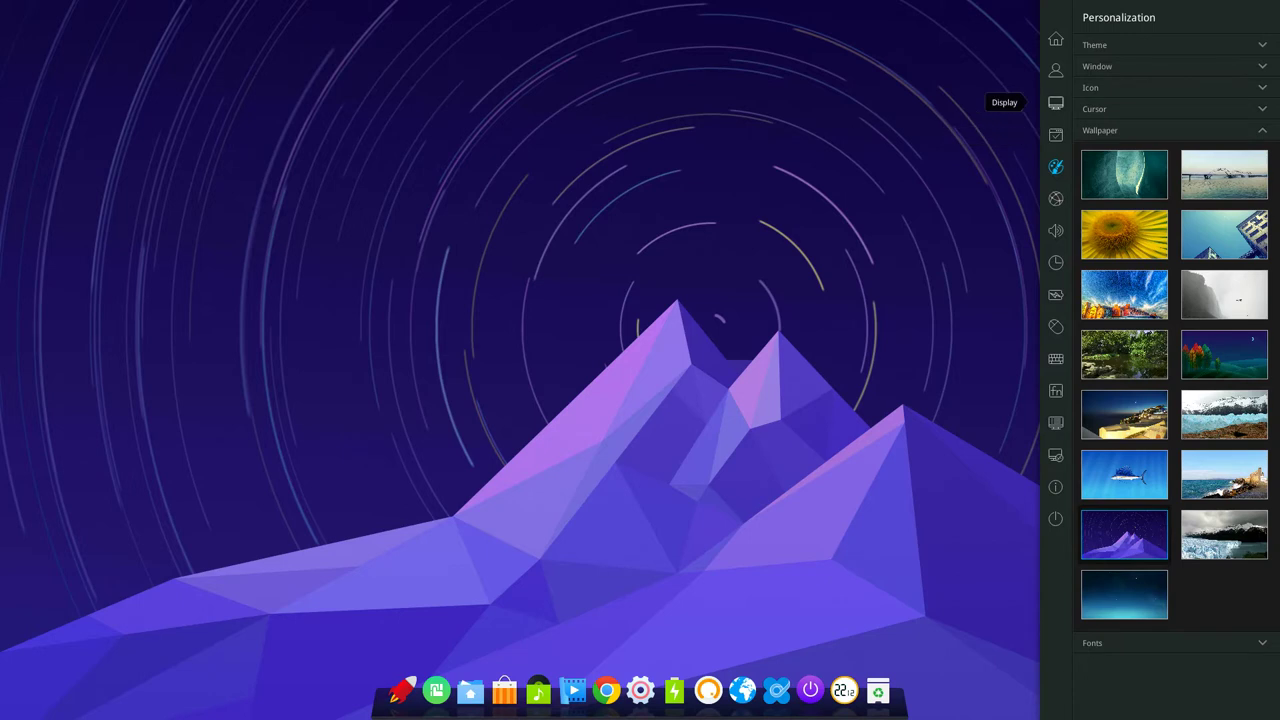
{"action": "left_click", "coordinate": [1055, 102]}
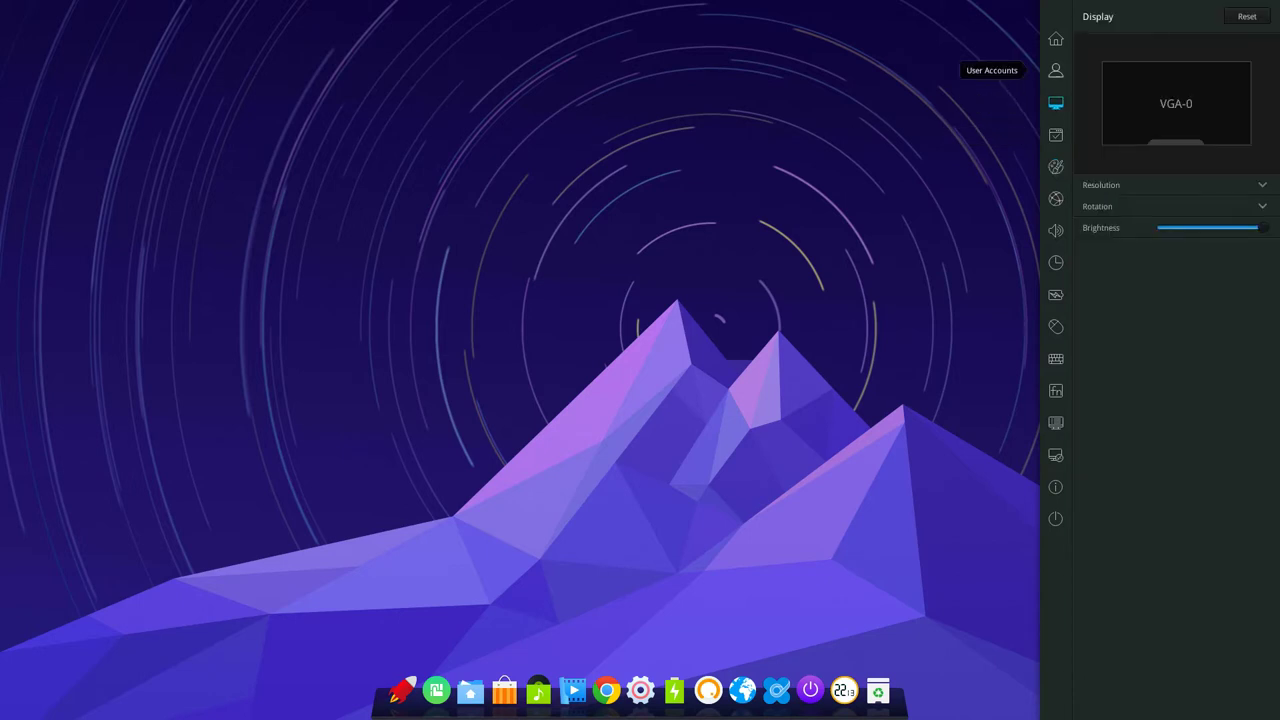
Open the administrator's user account settings, view the webcam and recently used picture options, and set the avatar to the colourful balloons.
{"action": "left_click", "coordinate": [1055, 70]}
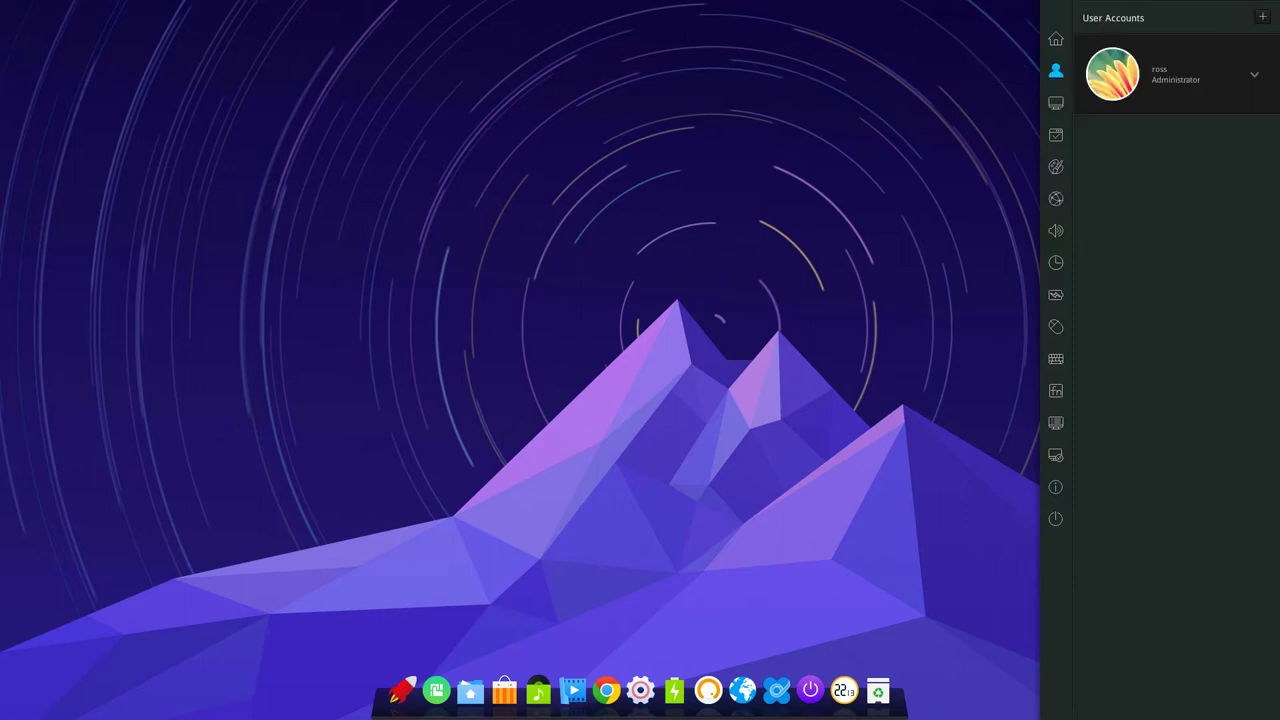
{"action": "left_click", "coordinate": [1254, 75]}
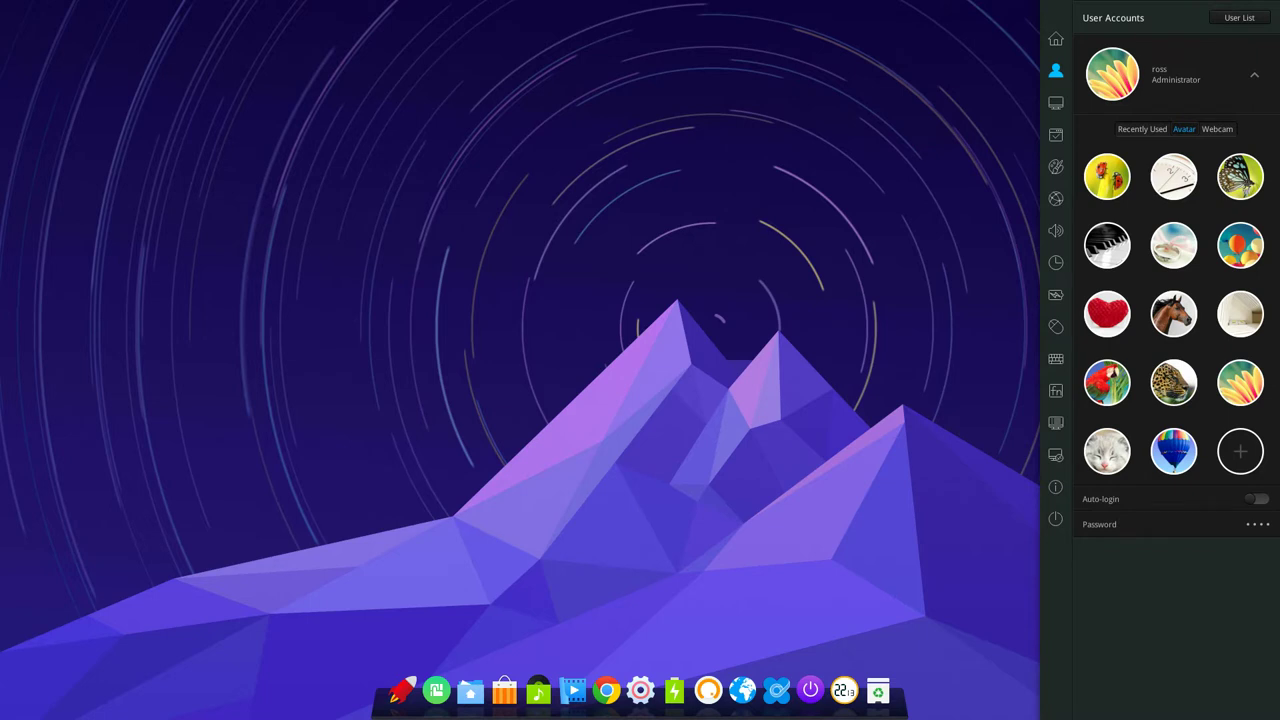
{"action": "left_click", "coordinate": [1217, 129]}
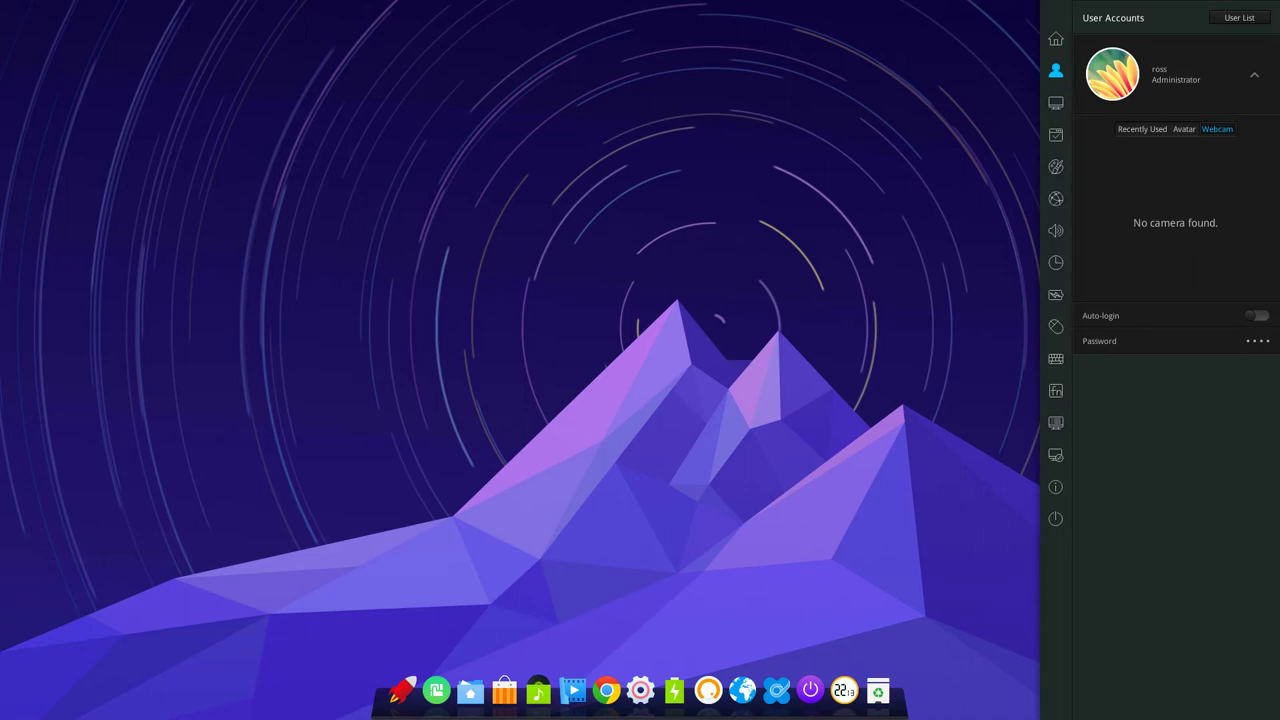
{"action": "left_click", "coordinate": [1142, 129]}
{"action": "left_click", "coordinate": [1184, 129]}
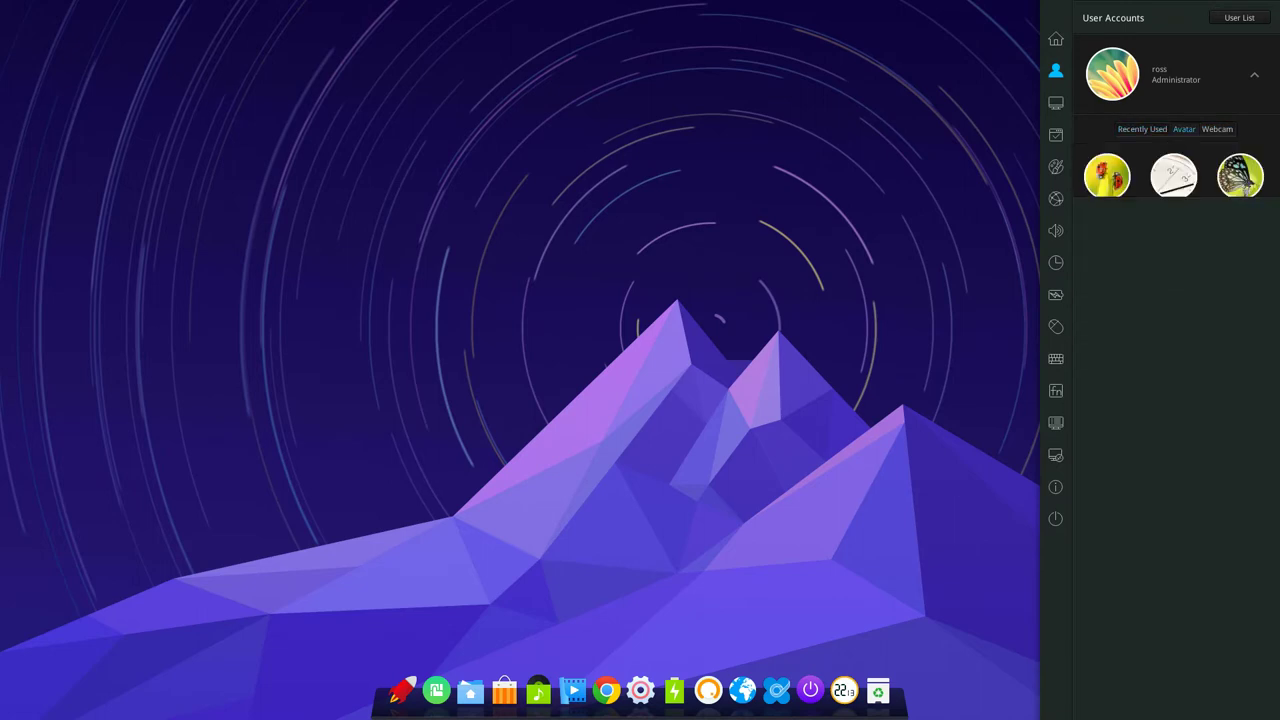
{"action": "left_click", "coordinate": [1217, 129]}
{"action": "left_click", "coordinate": [1184, 129]}
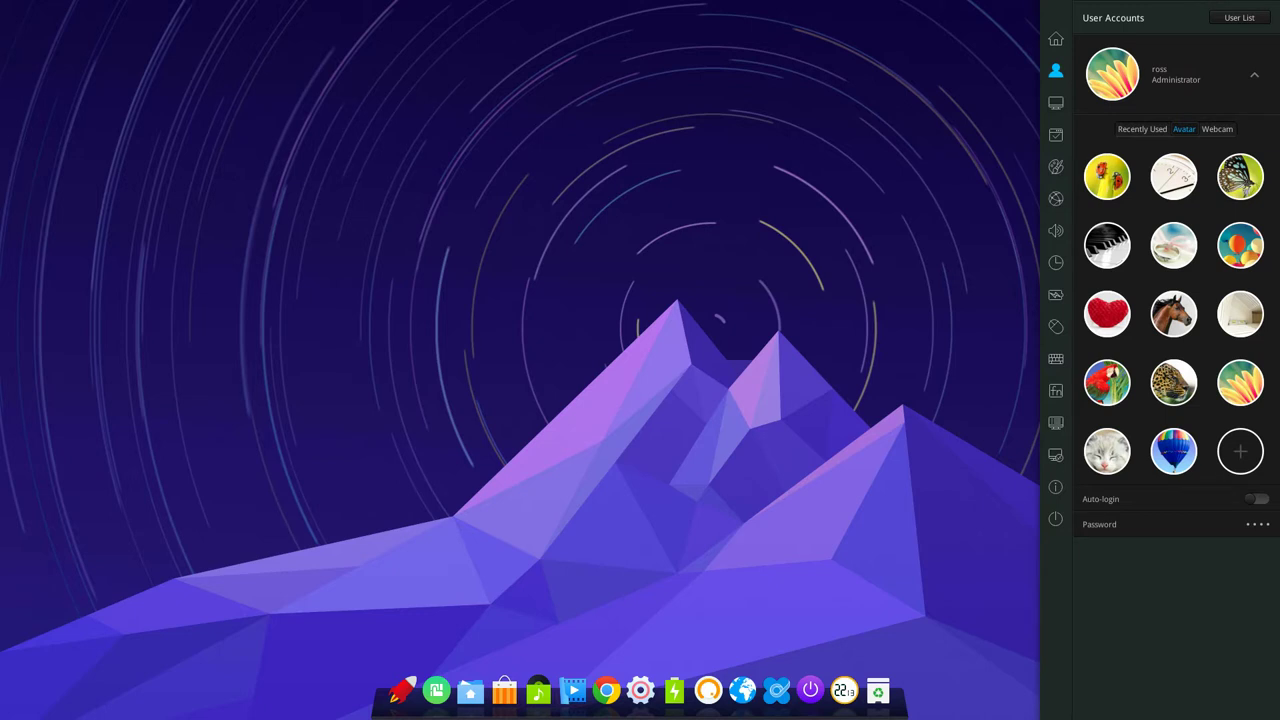
{"action": "left_click", "coordinate": [1240, 246]}
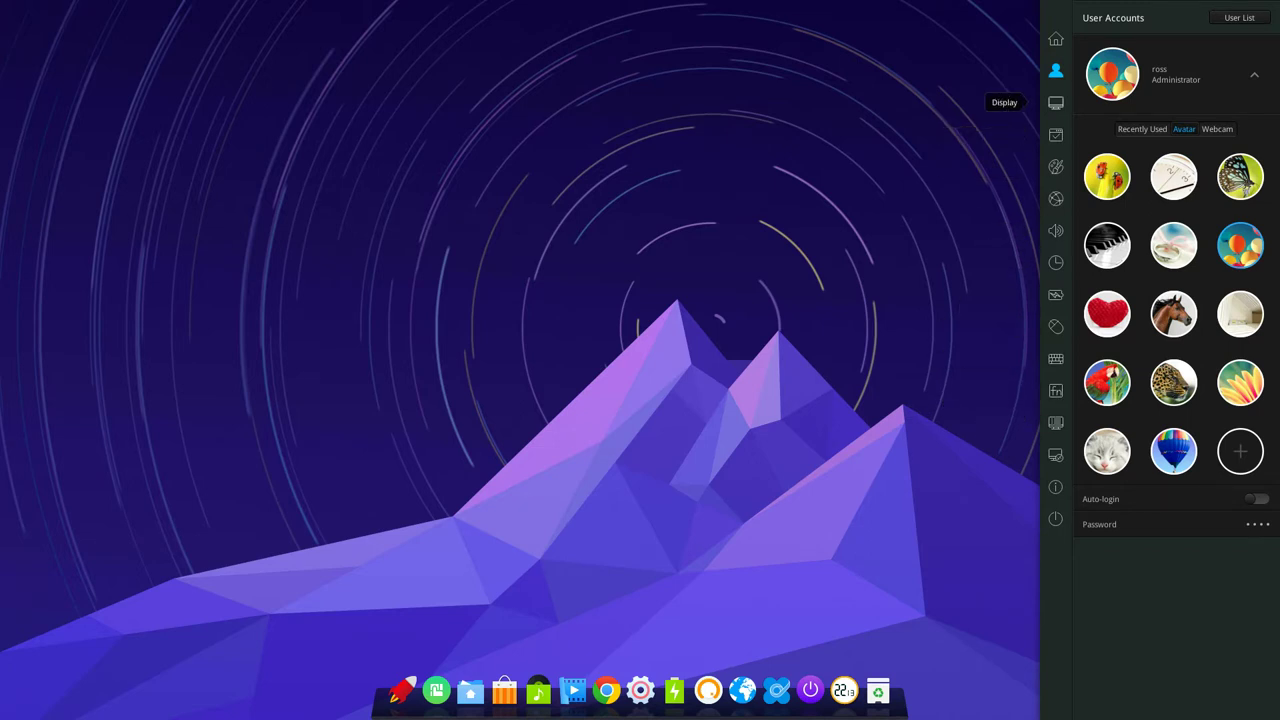
View the Display, Default Applications and Personalization settings, and close the control center.
{"action": "left_click", "coordinate": [1055, 102]}
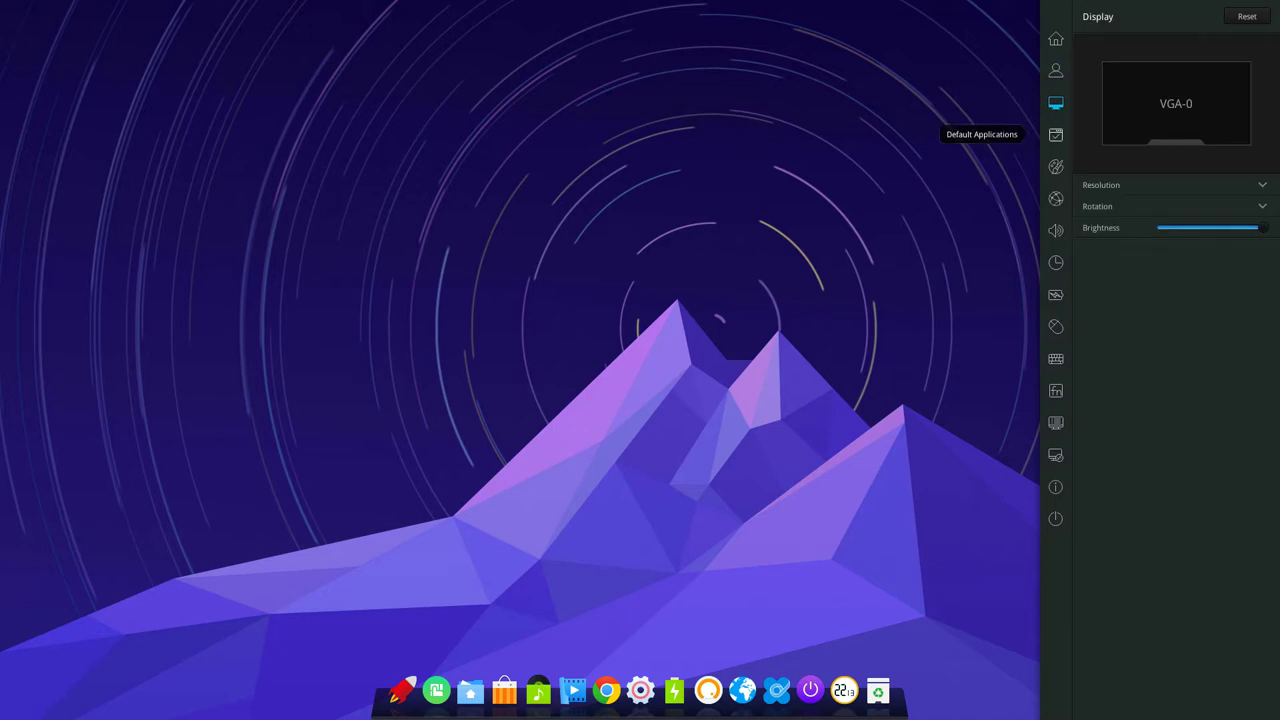
{"action": "left_click", "coordinate": [1055, 134]}
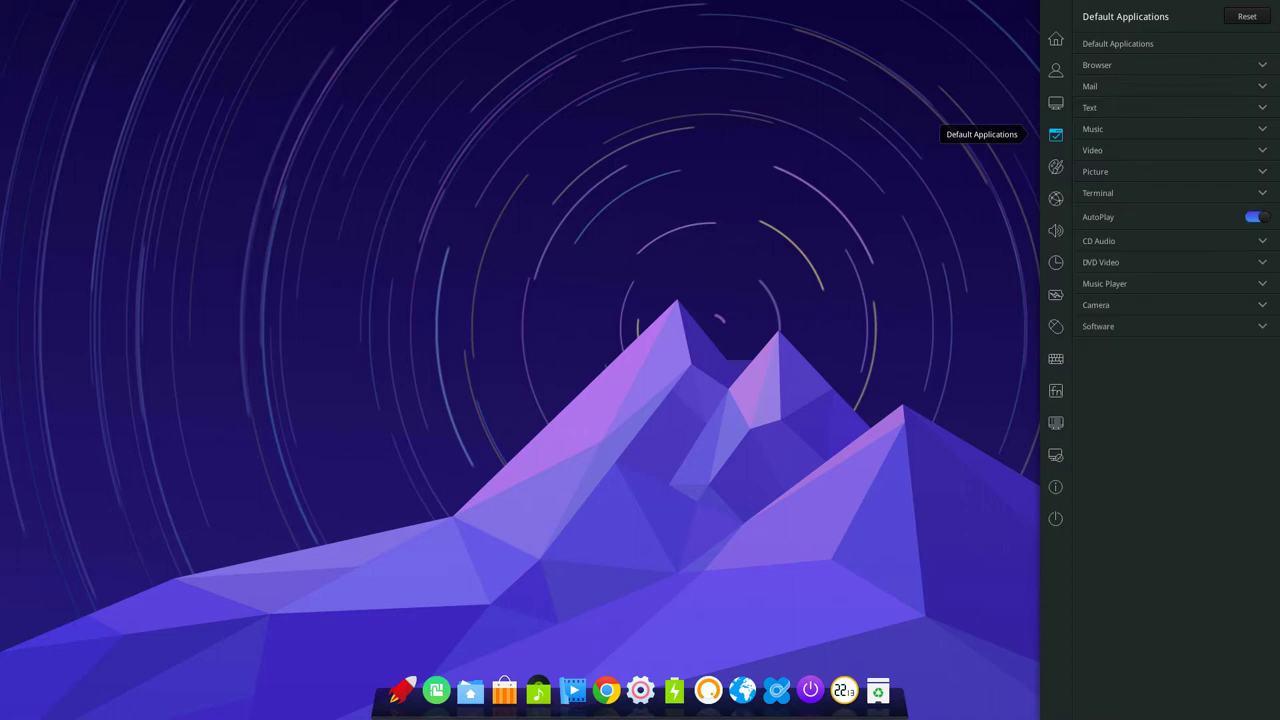
{"action": "left_click", "coordinate": [1055, 166]}
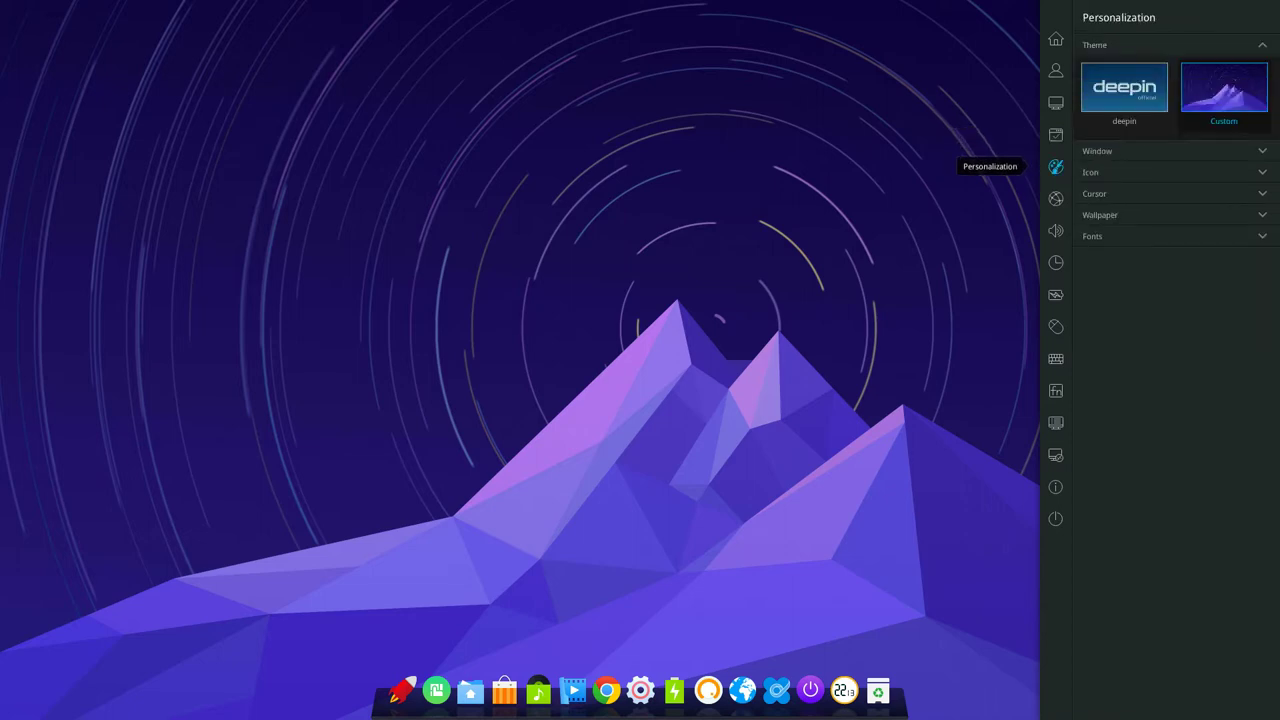
{"action": "left_click", "coordinate": [940, 350]}
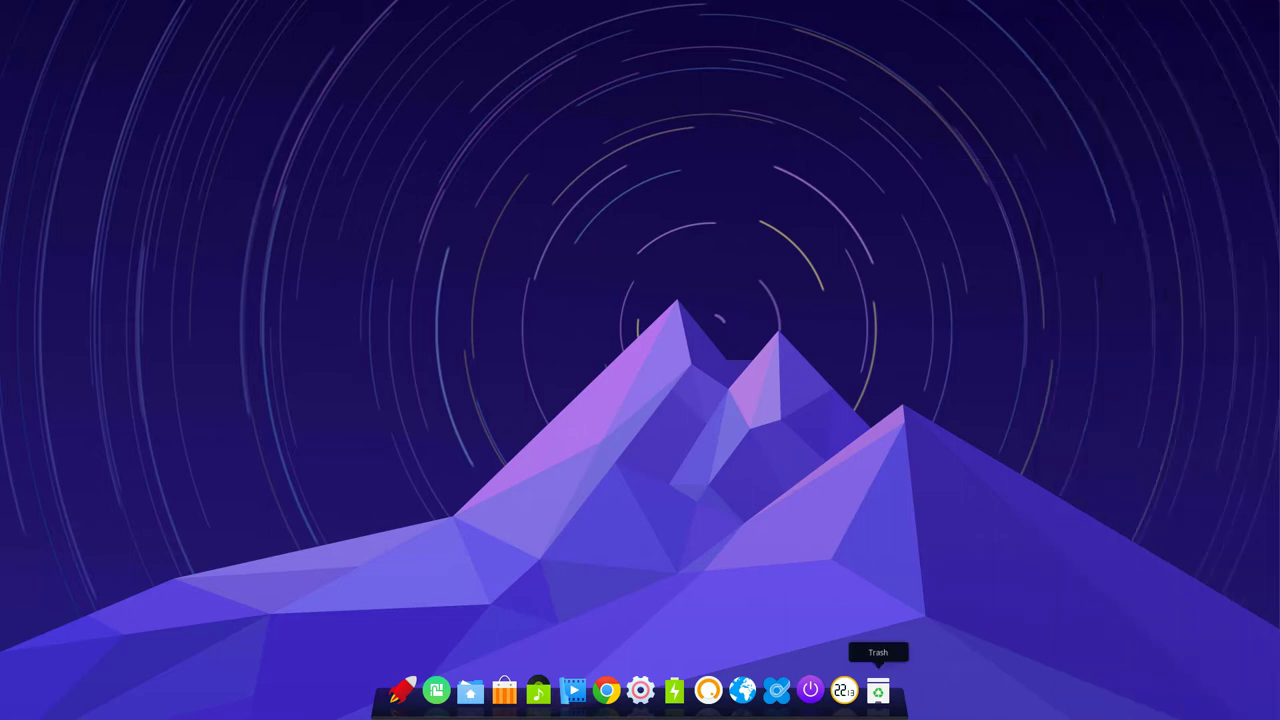
Switch the dock to Efficient mode and view the Sound and Power Management settings from its notification area.
{"action": "right_click", "coordinate": [885, 700]}
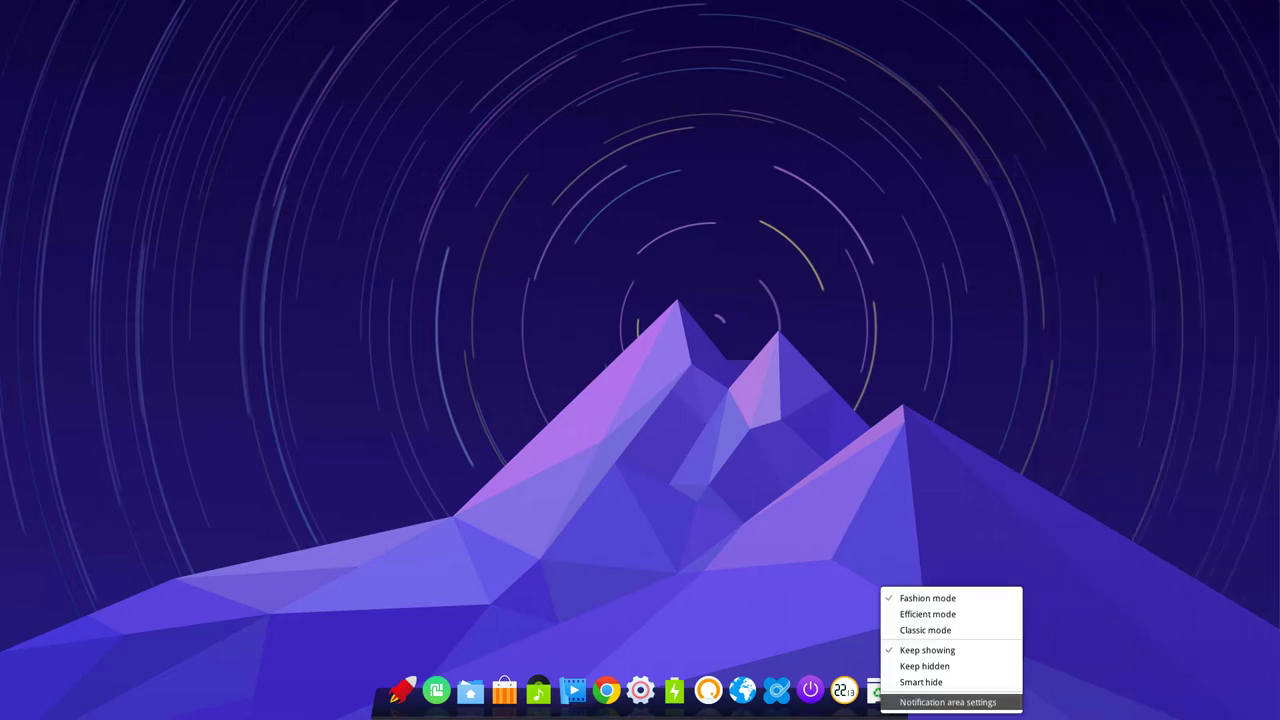
{"action": "left_click", "coordinate": [927, 614]}
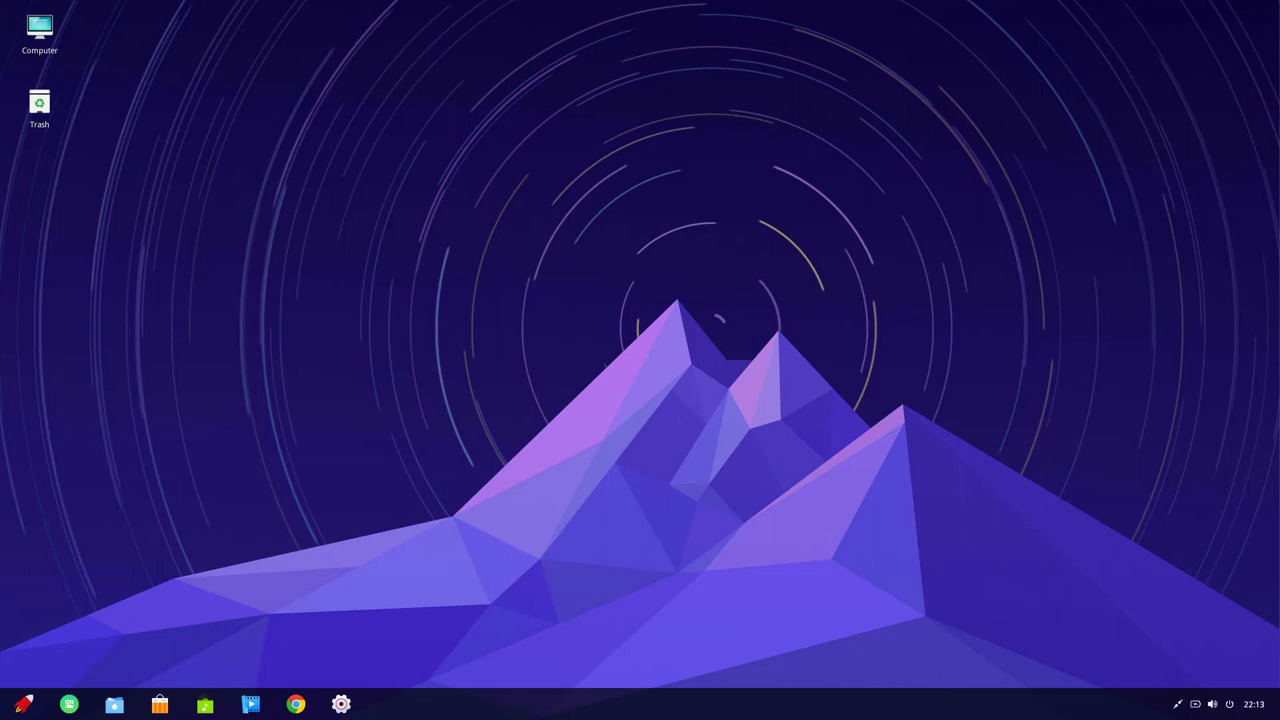
{"action": "left_click", "coordinate": [1212, 704]}
{"action": "left_click", "coordinate": [1212, 704]}
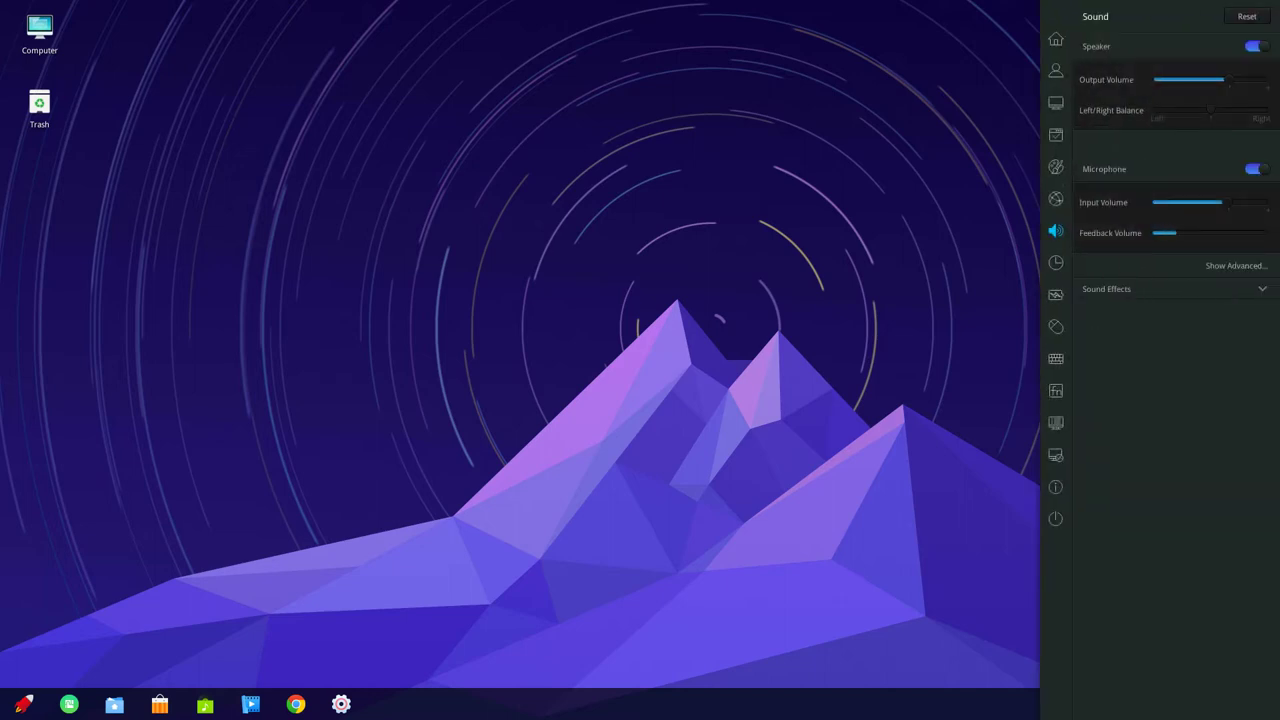
{"action": "key", "text": "Escape"}
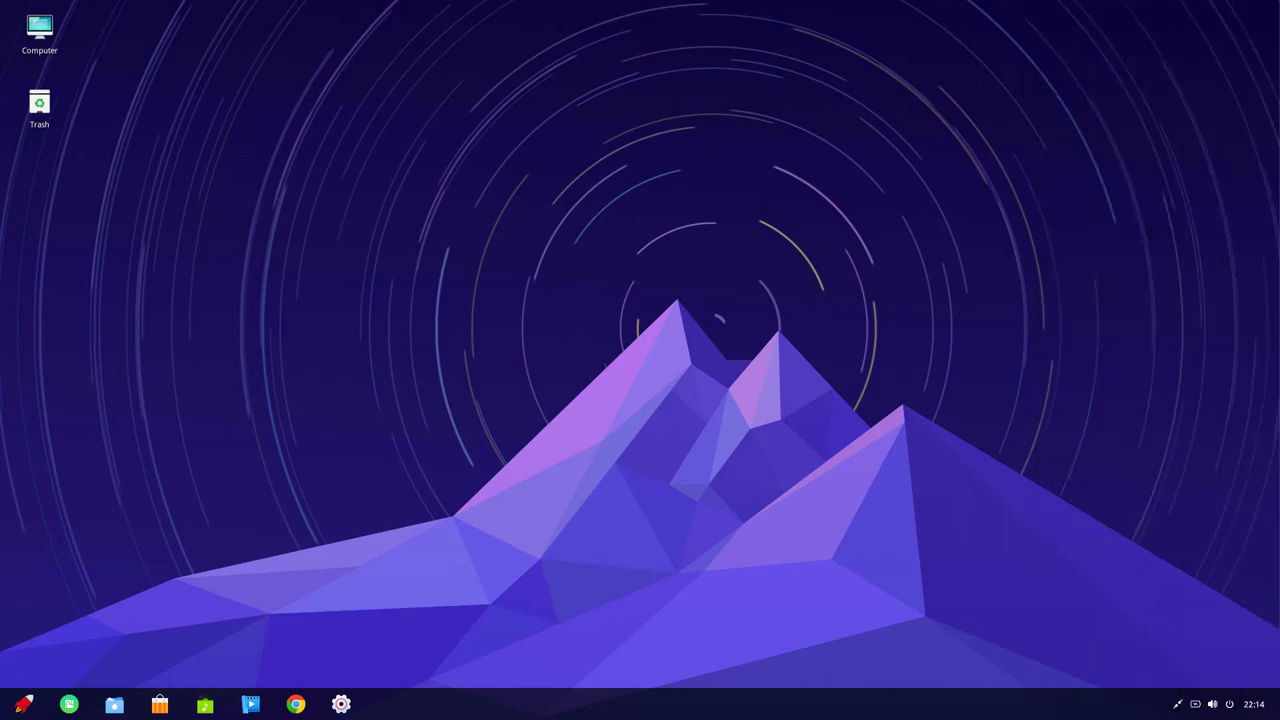
{"action": "left_click", "coordinate": [1195, 704]}
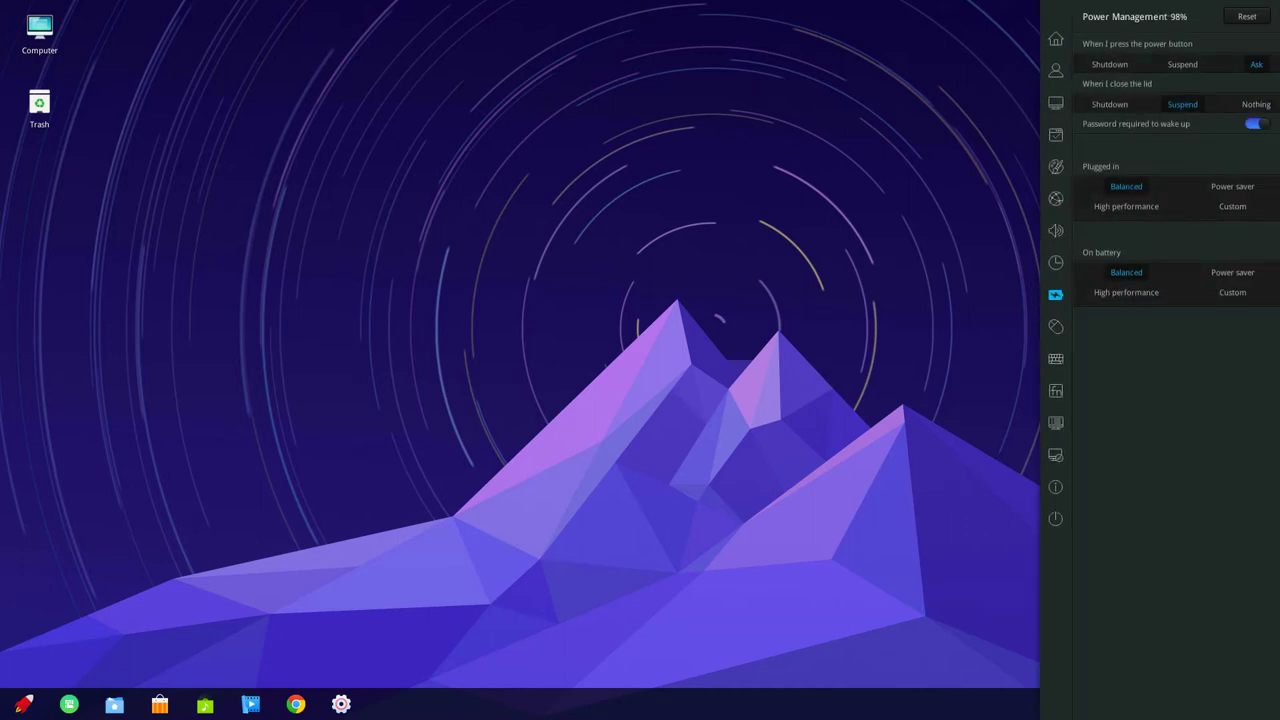
{"action": "key", "text": "Escape"}
Switch the dock to Classic mode.
{"action": "right_click", "coordinate": [962, 712]}
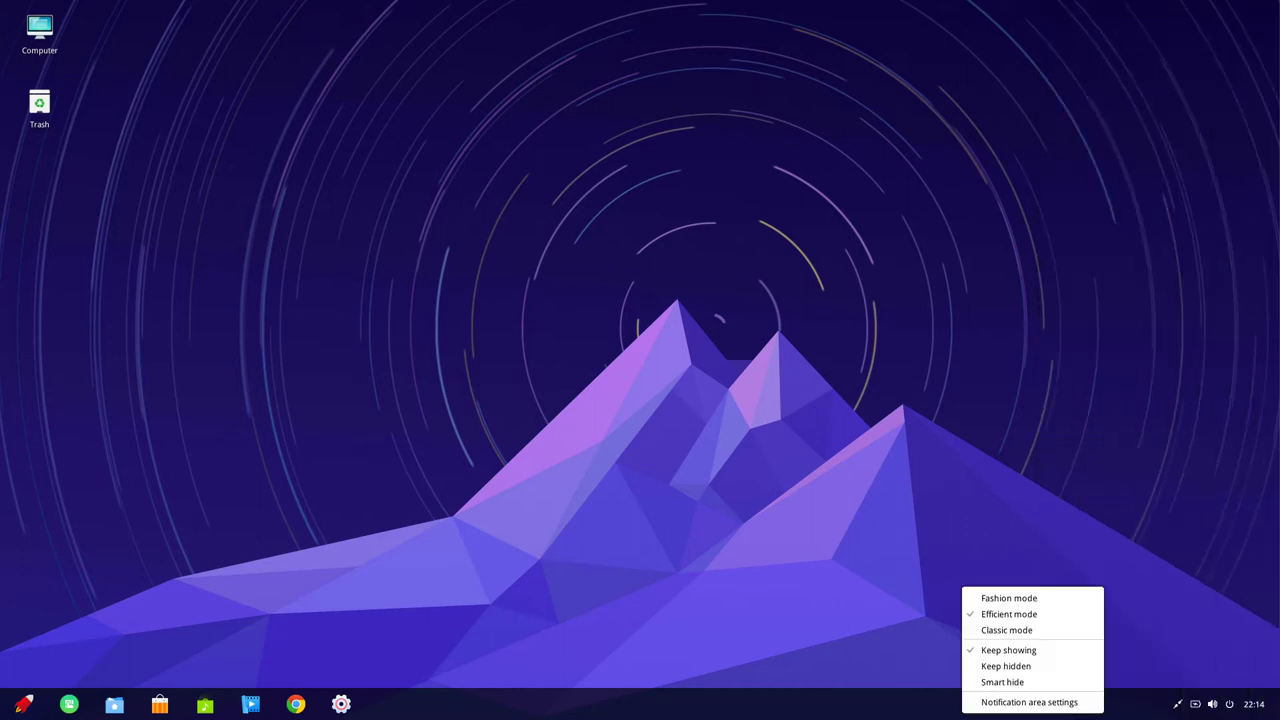
{"action": "key", "text": "Up"}
{"action": "key", "text": "Up"}
{"action": "key", "text": "Up"}
{"action": "key", "text": "Return"}
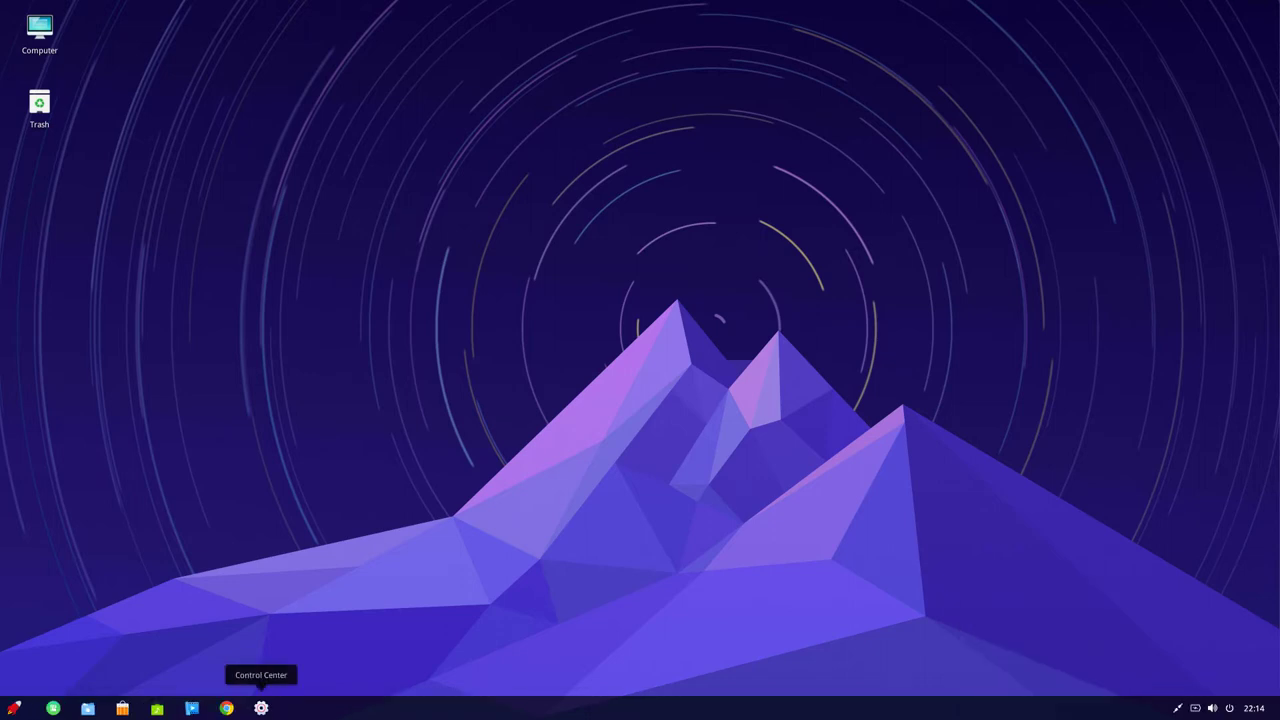
View Deepin Movie's main menu with its Play options and the file manager's Home folder, closing each program.
{"action": "left_click", "coordinate": [261, 708]}
{"action": "left_click", "coordinate": [261, 708]}
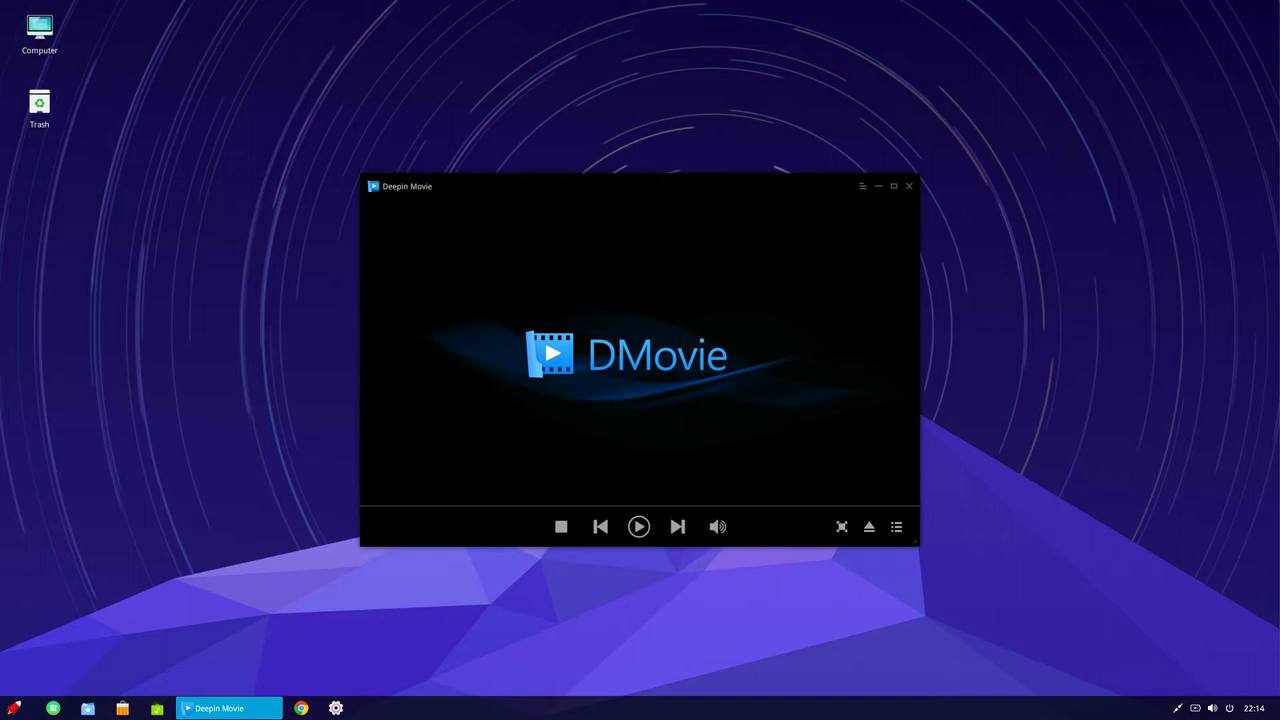
{"action": "left_click", "coordinate": [864, 186]}
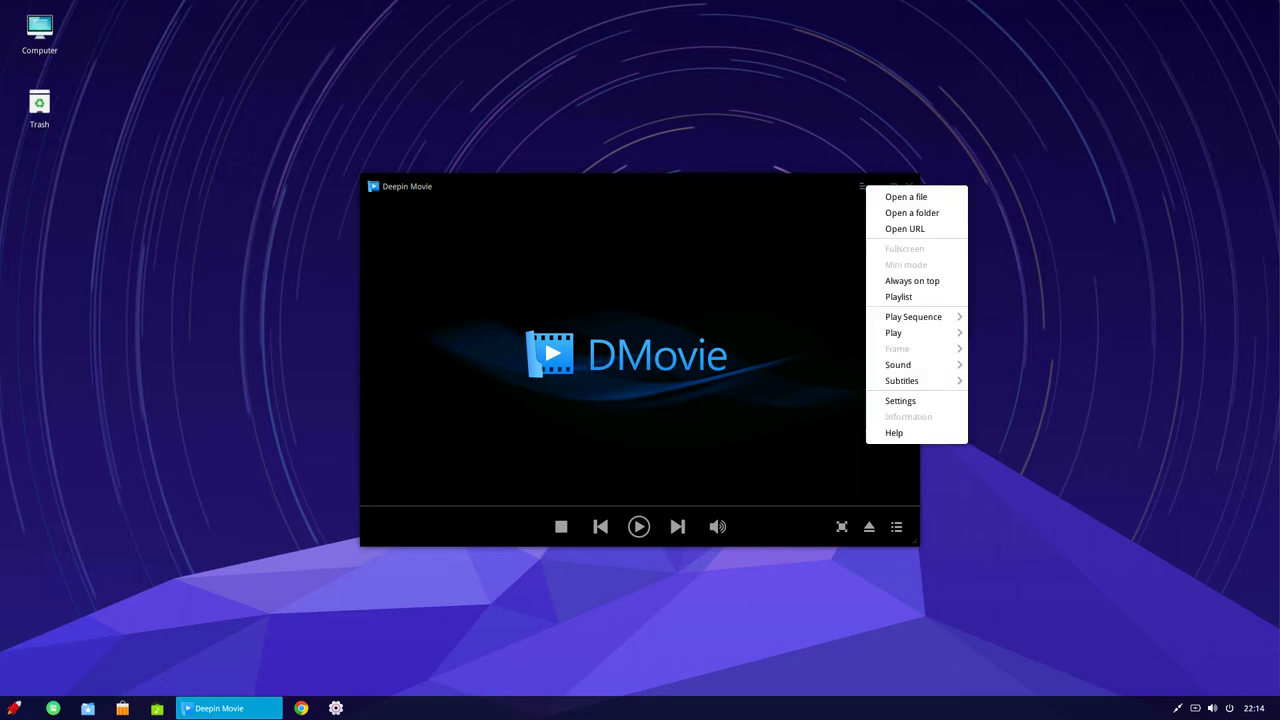
{"action": "mouse_move", "coordinate": [912, 333]}
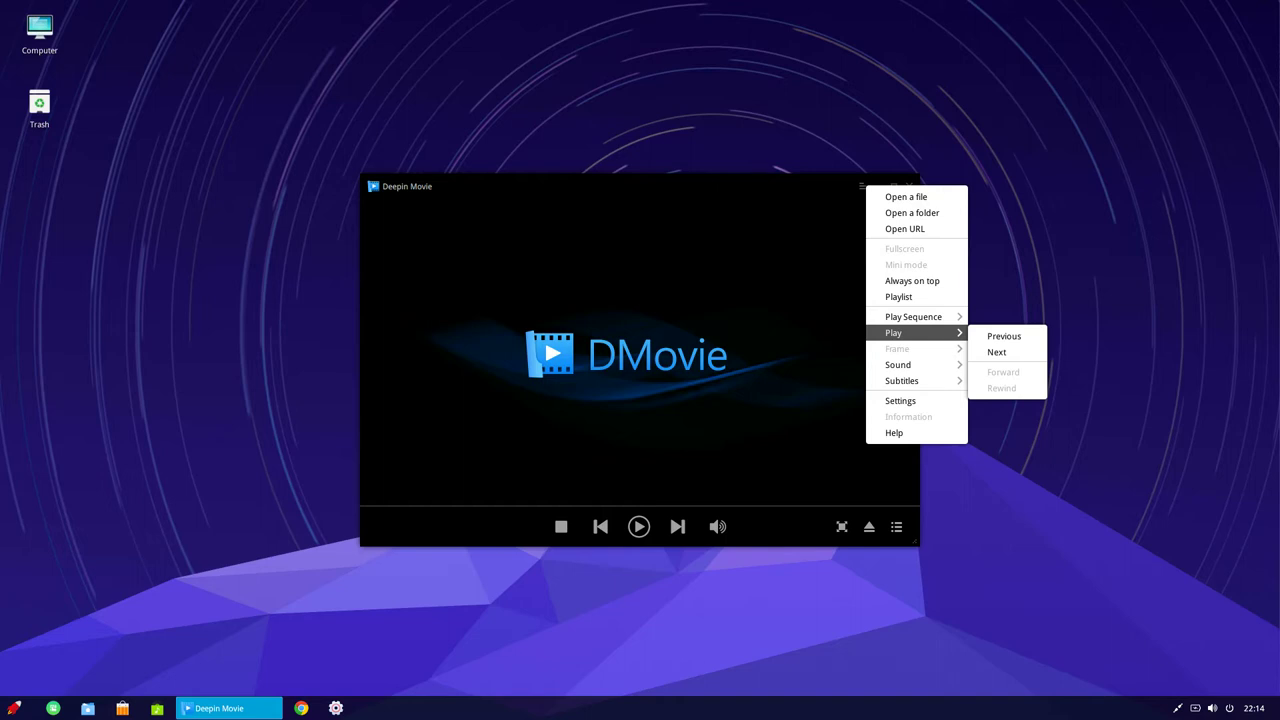
{"action": "key", "text": "Escape"}
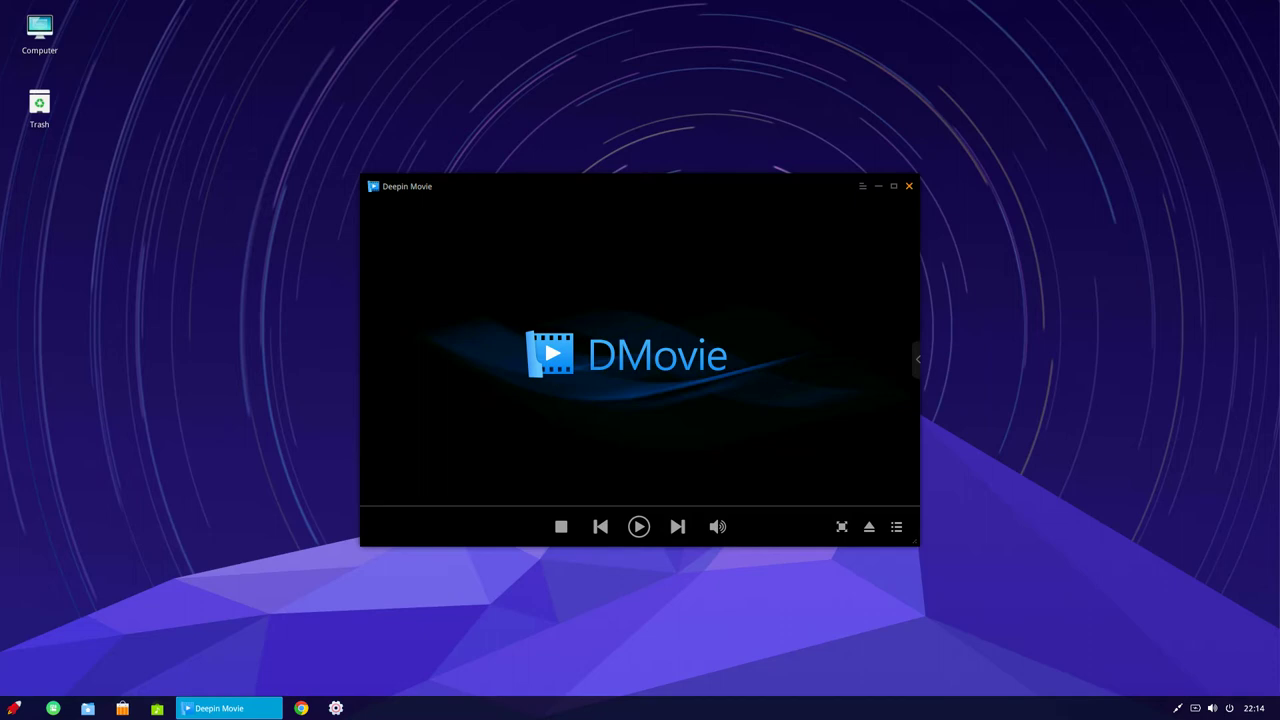
{"action": "left_click", "coordinate": [908, 186]}
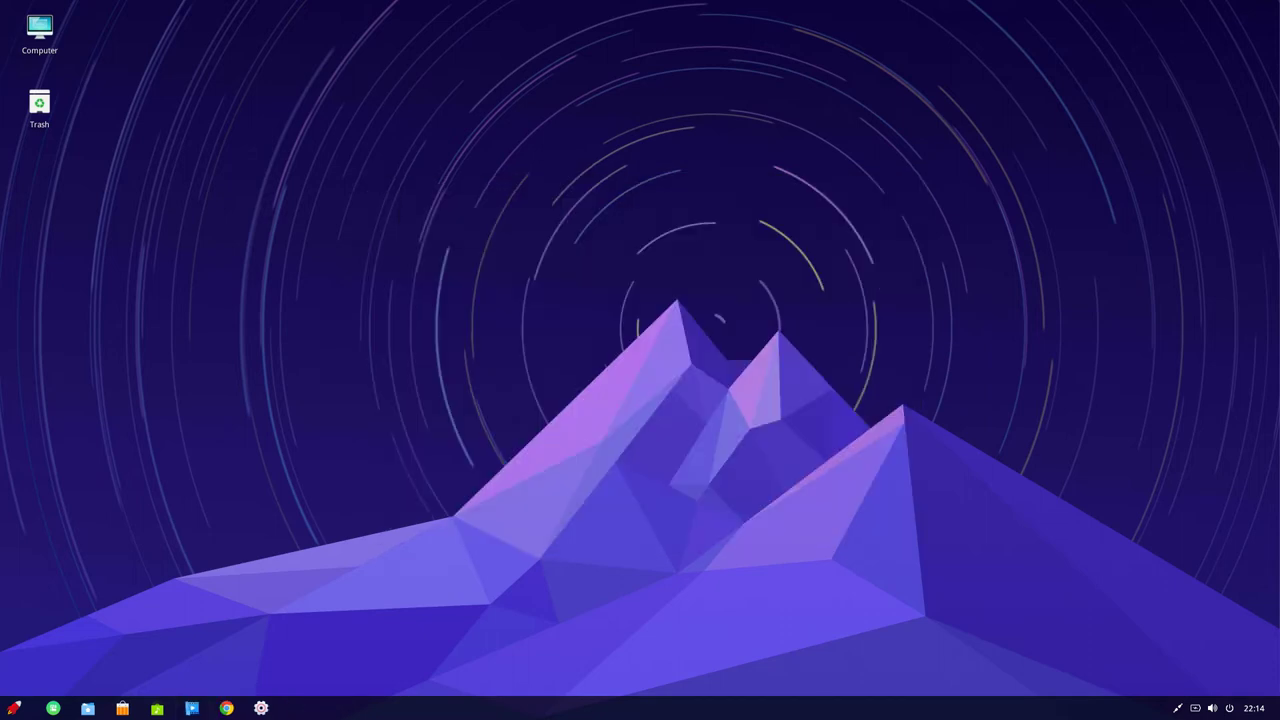
{"action": "left_click", "coordinate": [88, 708]}
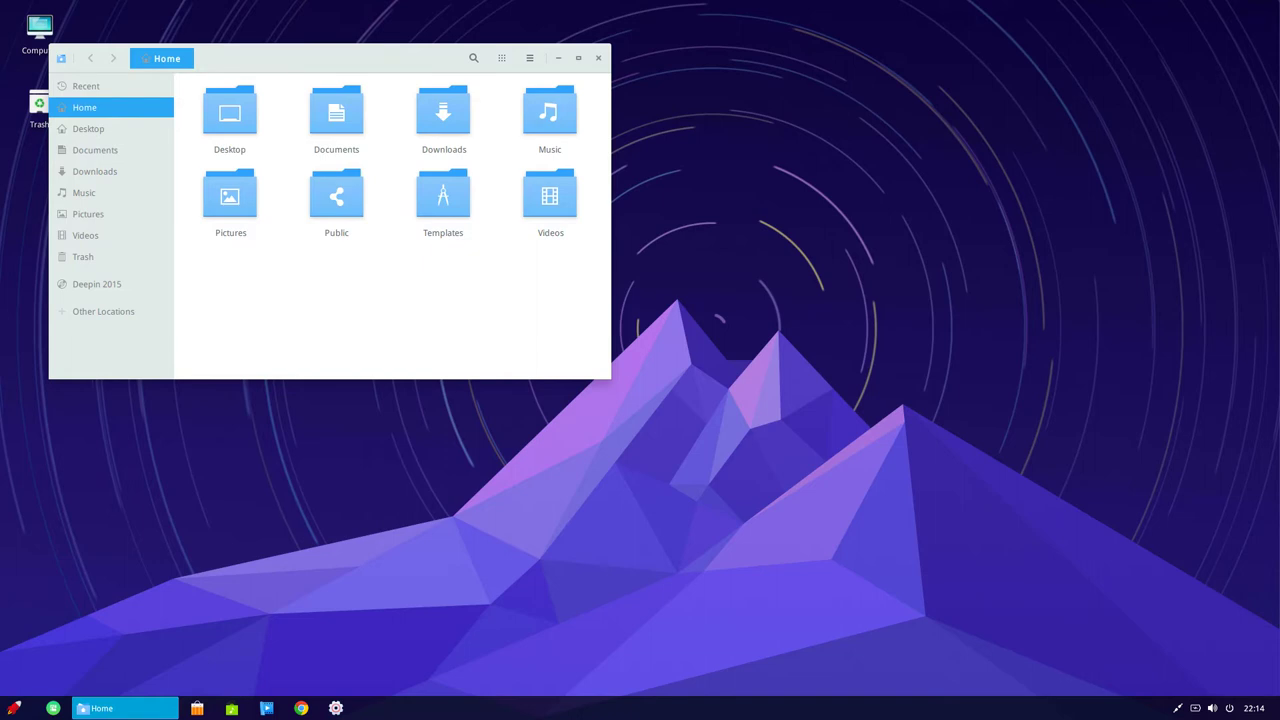
{"action": "left_click", "coordinate": [598, 58]}
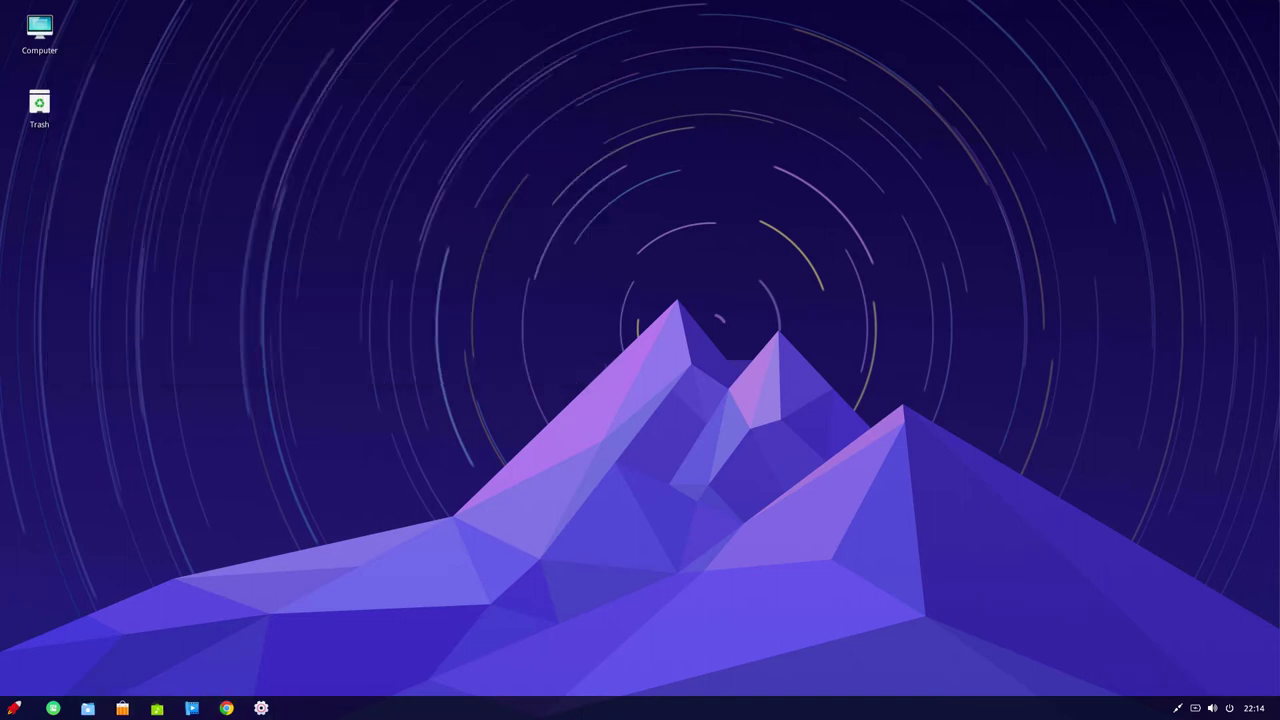
Examine the multitasking view, switch between workspaces 1 and 2, and return to the desktop on workspace 1.
{"action": "left_click", "coordinate": [53, 708]}
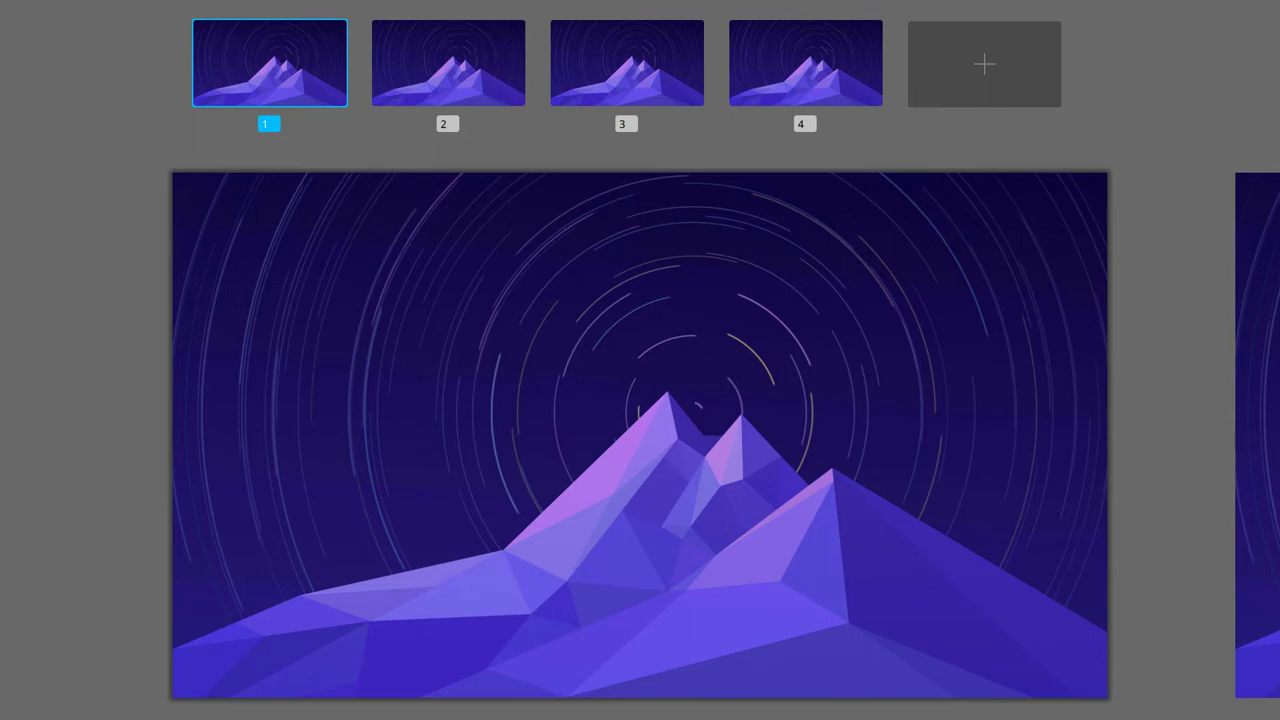
{"action": "key", "text": "Escape"}
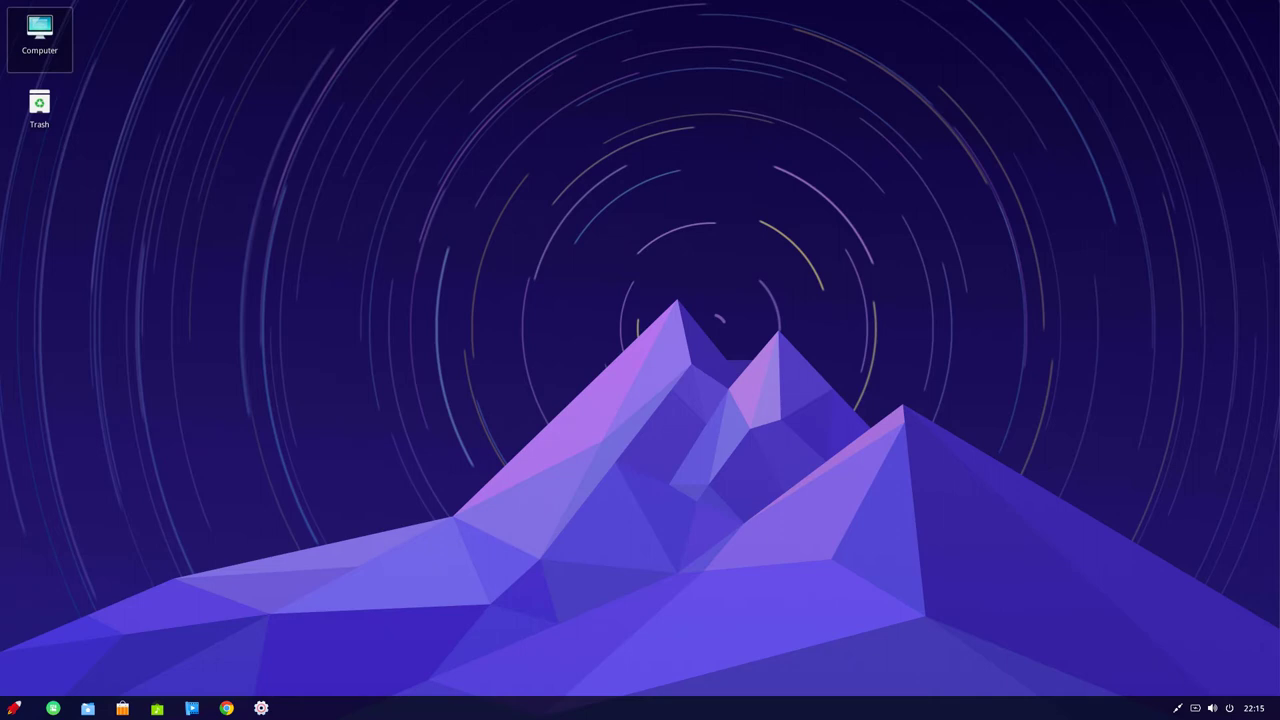
{"action": "key", "text": "super+Right"}
{"action": "key", "text": "super+Right"}
{"action": "key", "text": "super+Left"}
{"action": "key", "text": "super+Left"}
{"action": "key", "text": "super+Right"}
{"action": "left_click", "coordinate": [53, 708]}
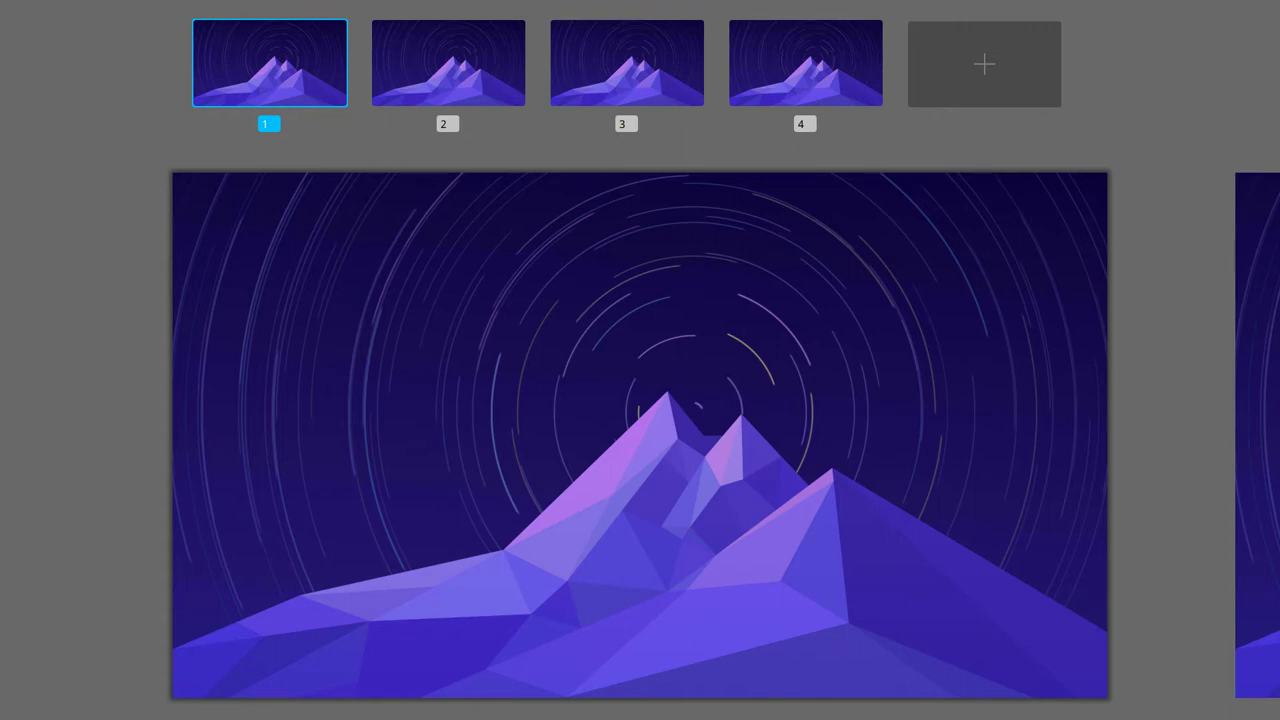
{"action": "key", "text": "super+Right"}
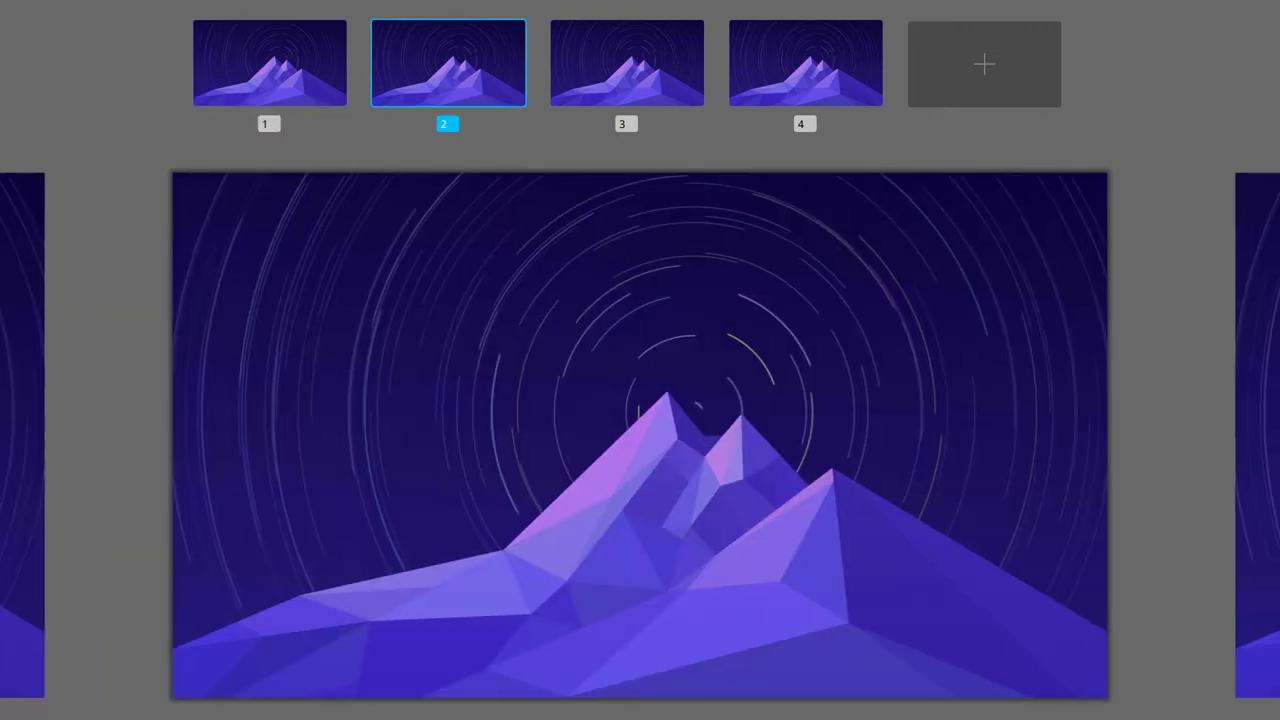
{"action": "left_click", "coordinate": [270, 62]}
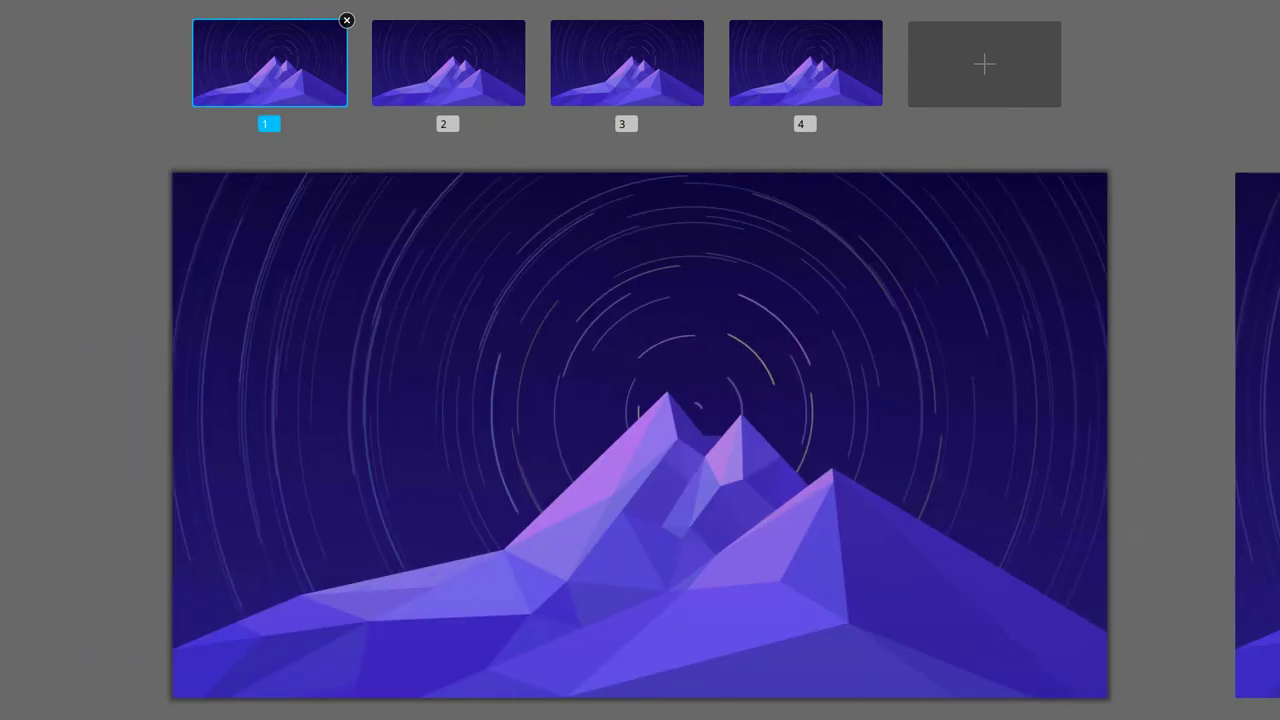
{"action": "key", "text": "Escape"}
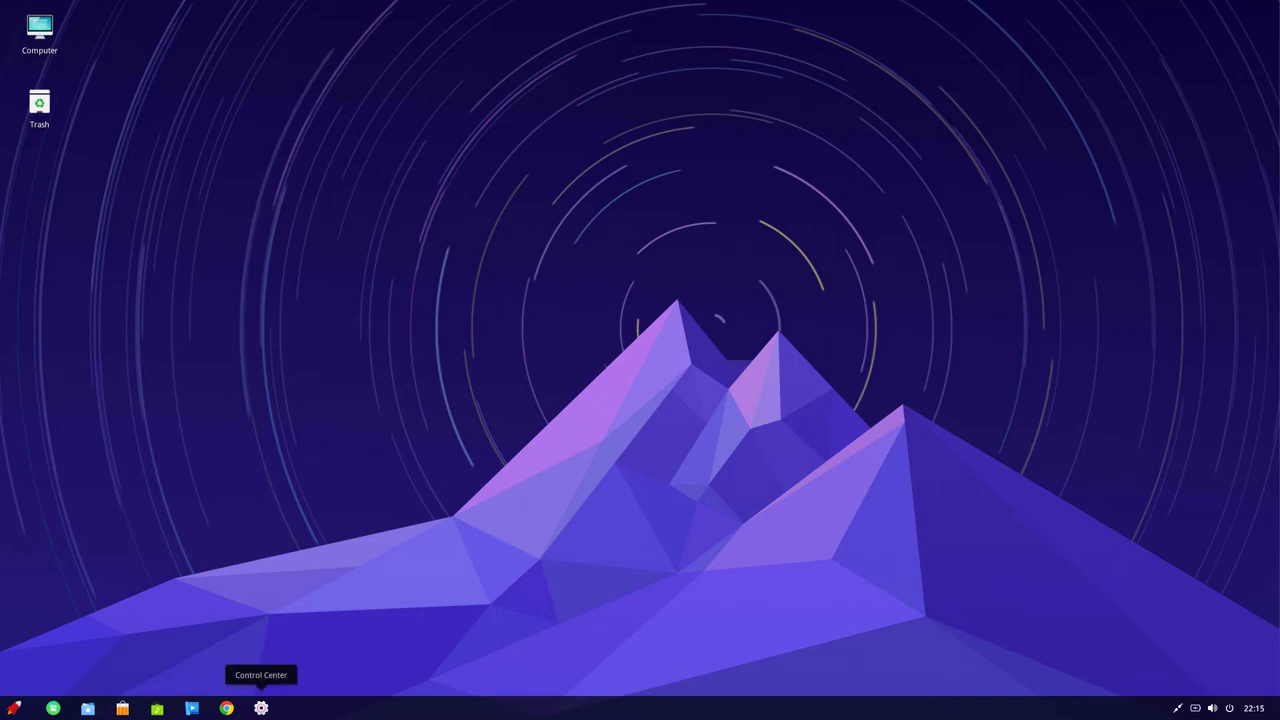
View the dock's notification area settings and close them.
{"action": "right_click", "coordinate": [309, 712]}
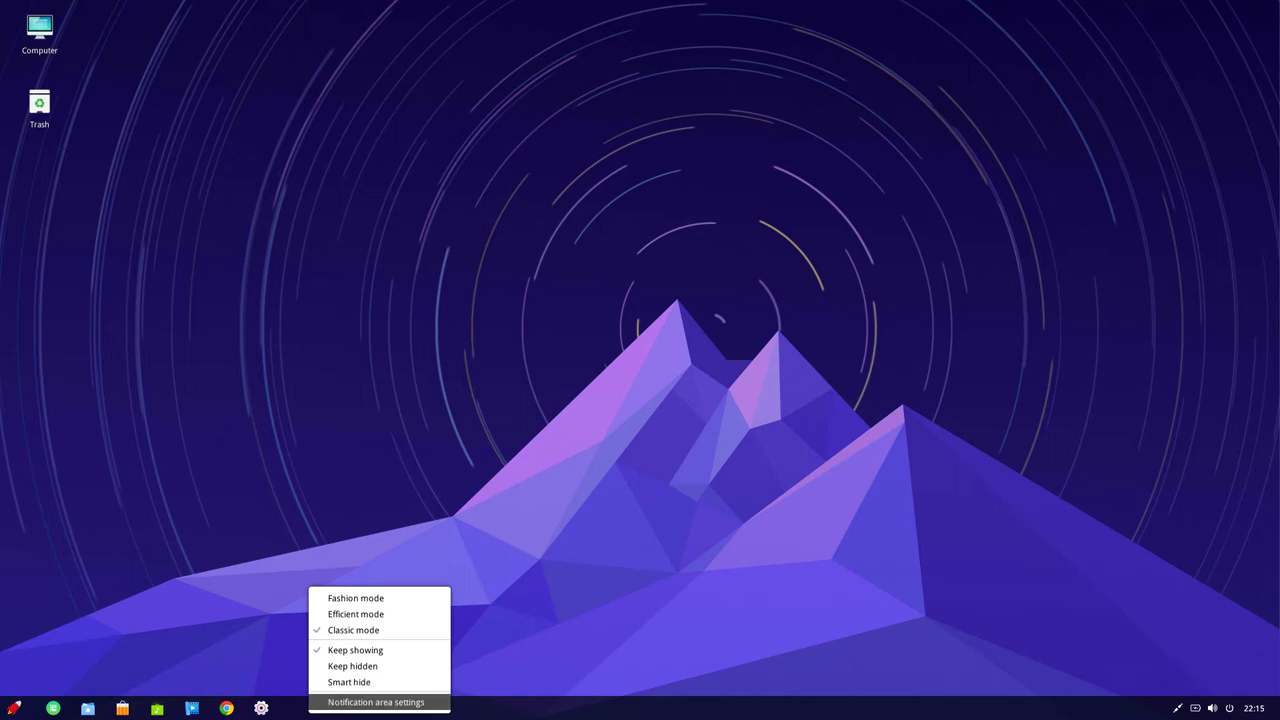
{"action": "left_click", "coordinate": [376, 702]}
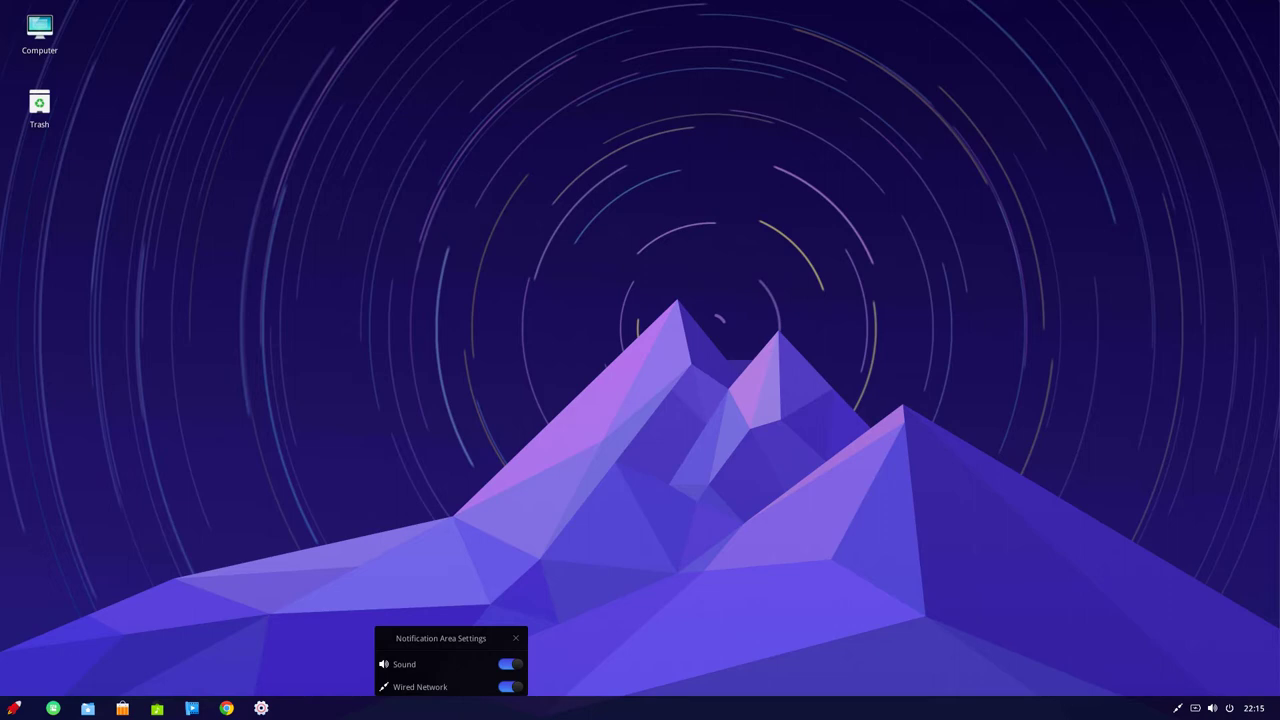
{"action": "left_click", "coordinate": [516, 638]}
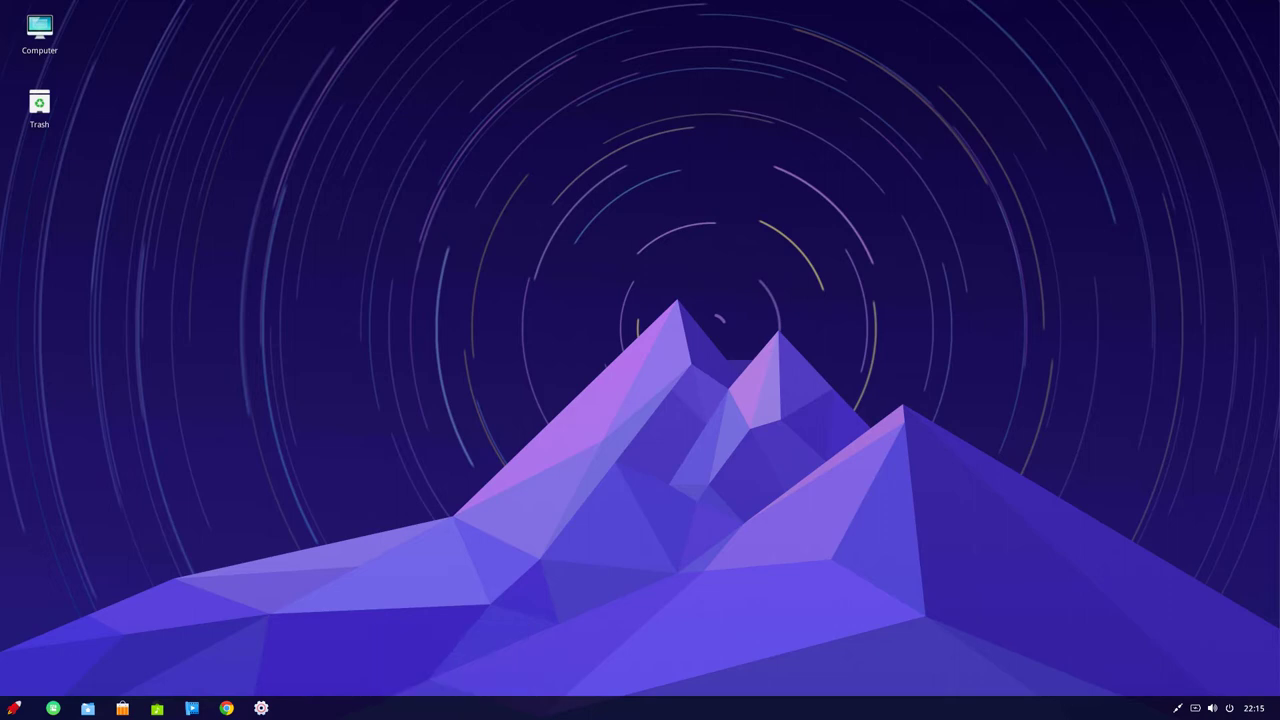
Switch the dock to Efficient mode.
{"action": "right_click", "coordinate": [381, 711]}
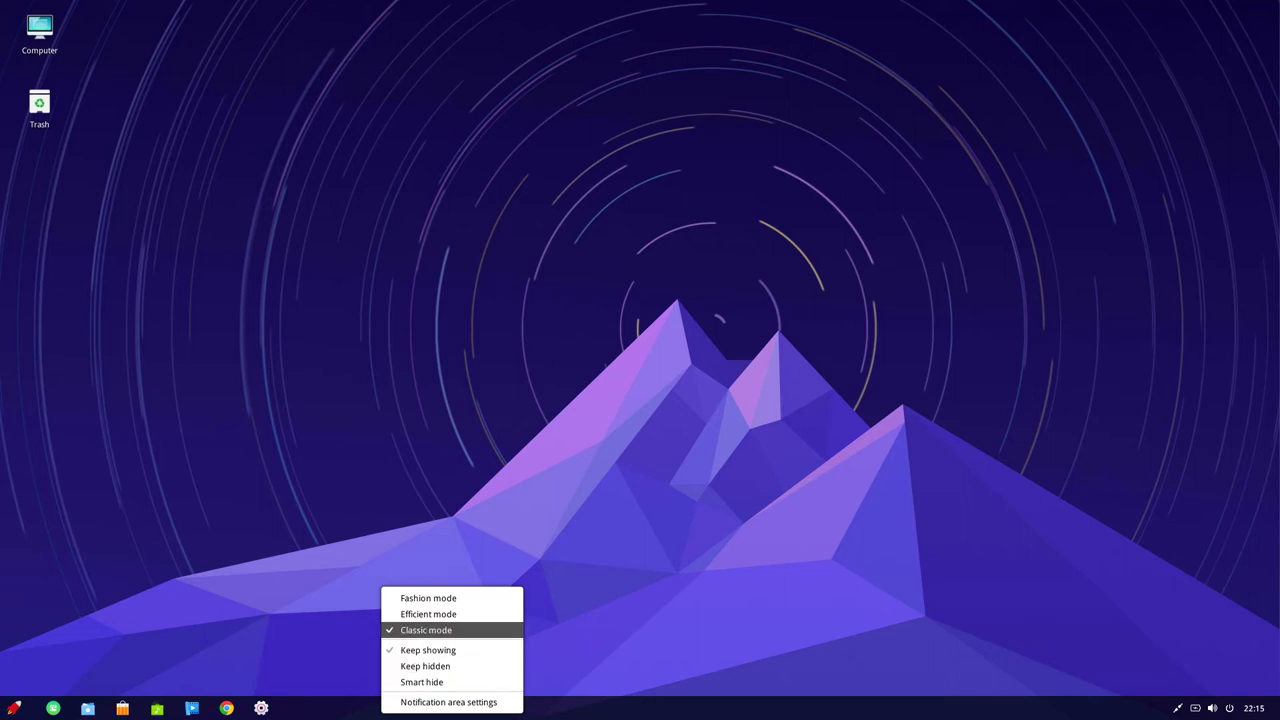
{"action": "left_click", "coordinate": [428, 614]}
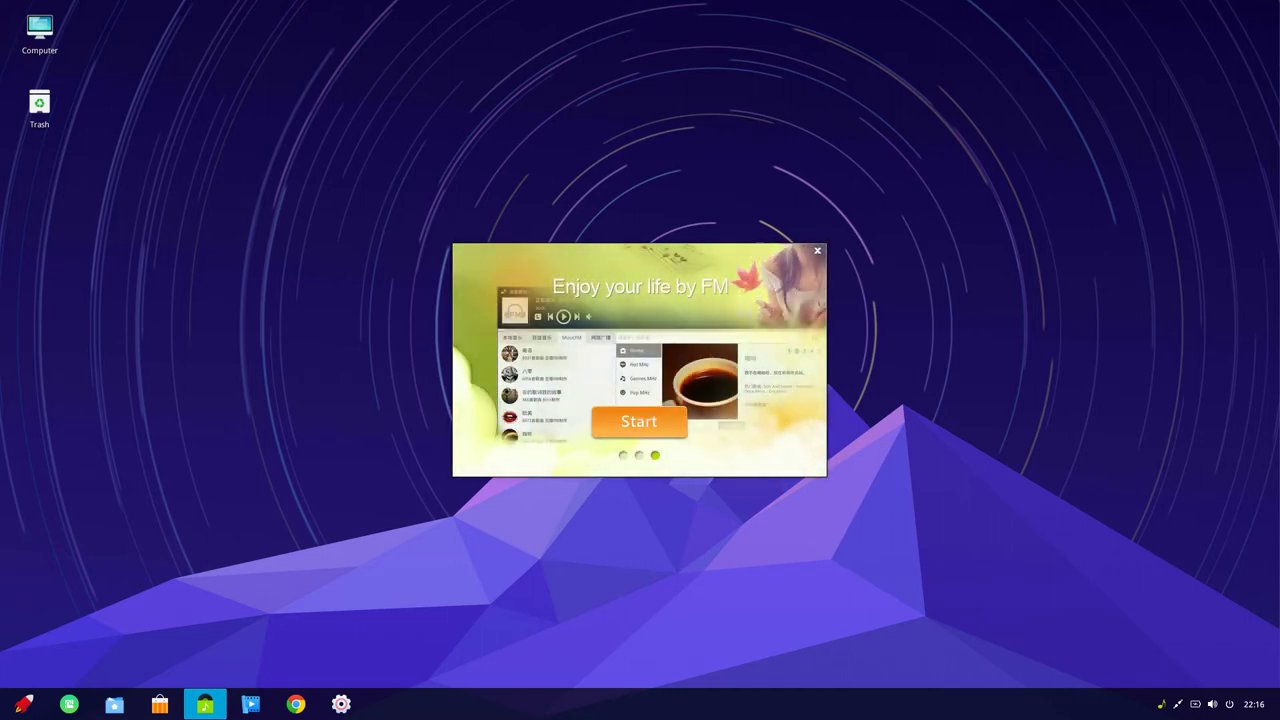
Start Deepin Music from its introduction slides, then minimize and restore its window.
{"action": "left_click", "coordinate": [639, 422]}
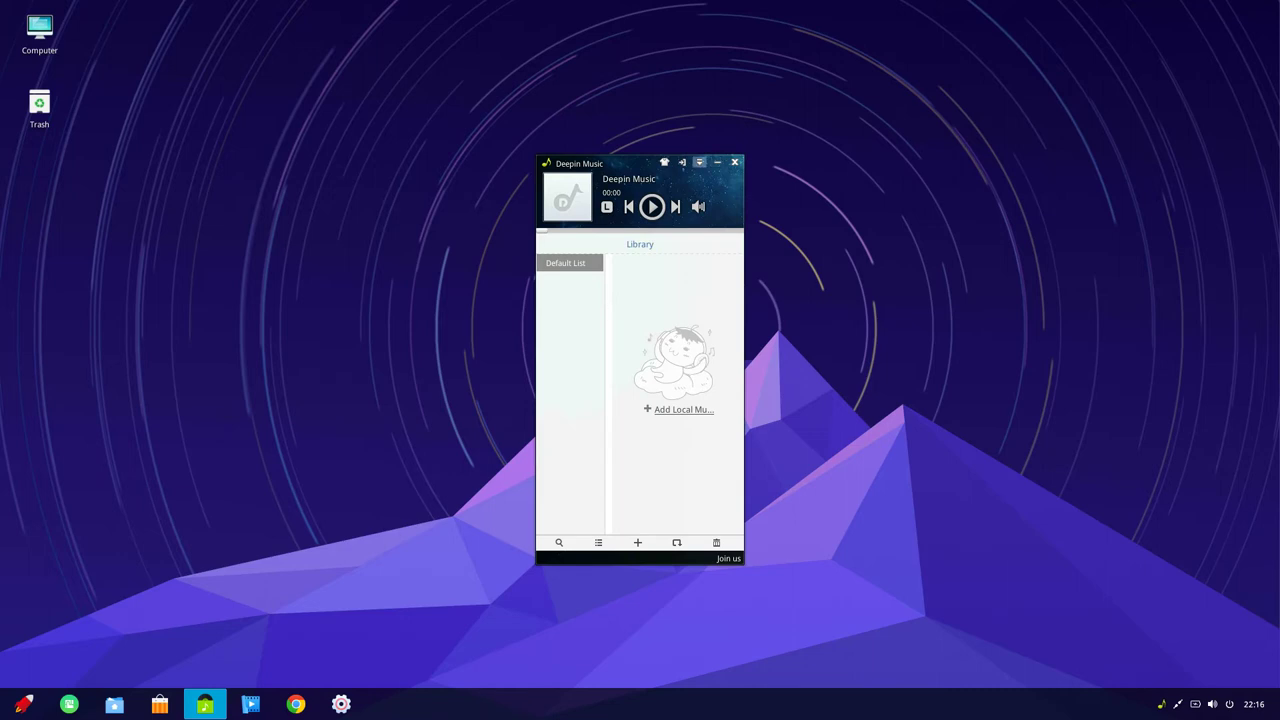
{"action": "left_click", "coordinate": [717, 162]}
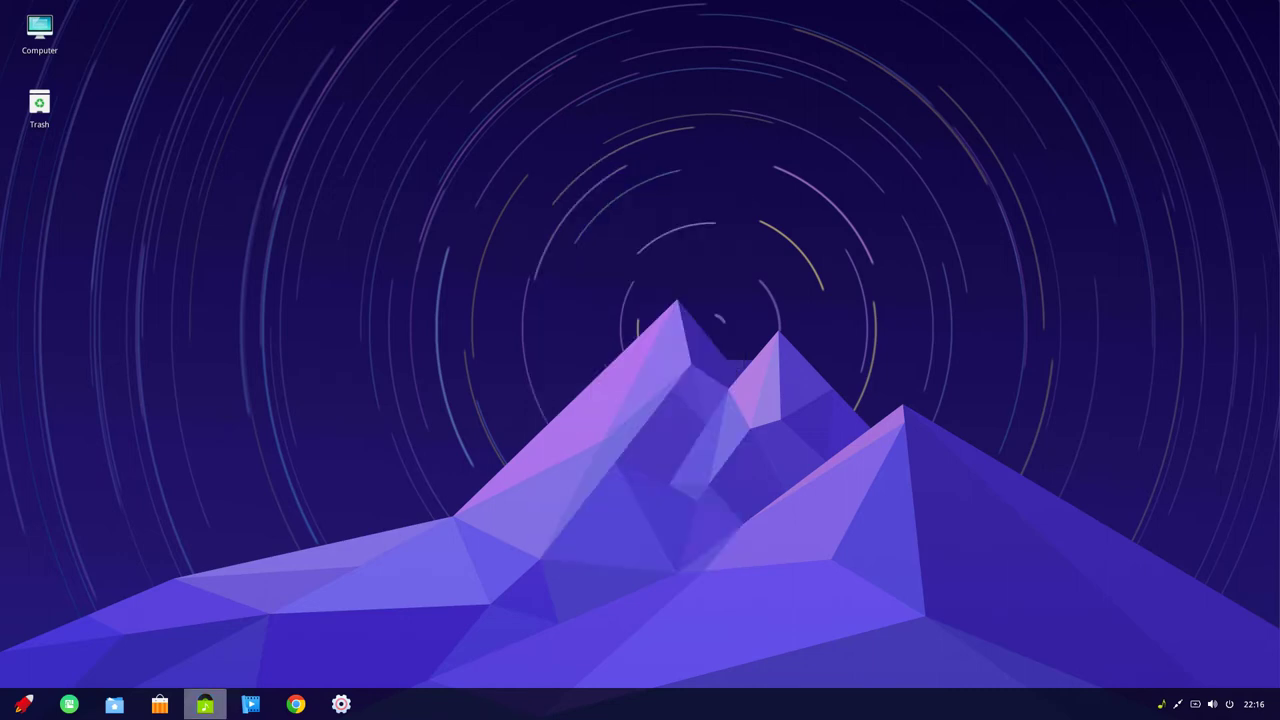
{"action": "left_click", "coordinate": [205, 704]}
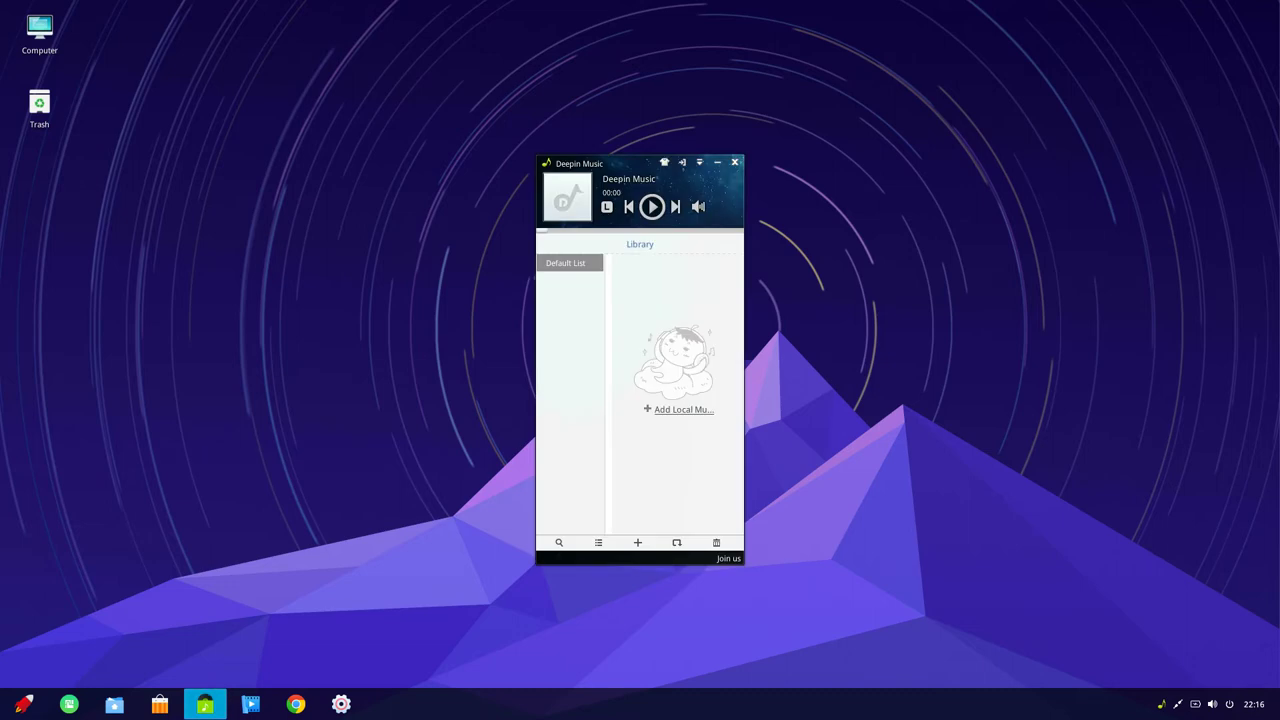
View Deepin Music's new features slides and close them.
{"action": "left_click", "coordinate": [699, 162]}
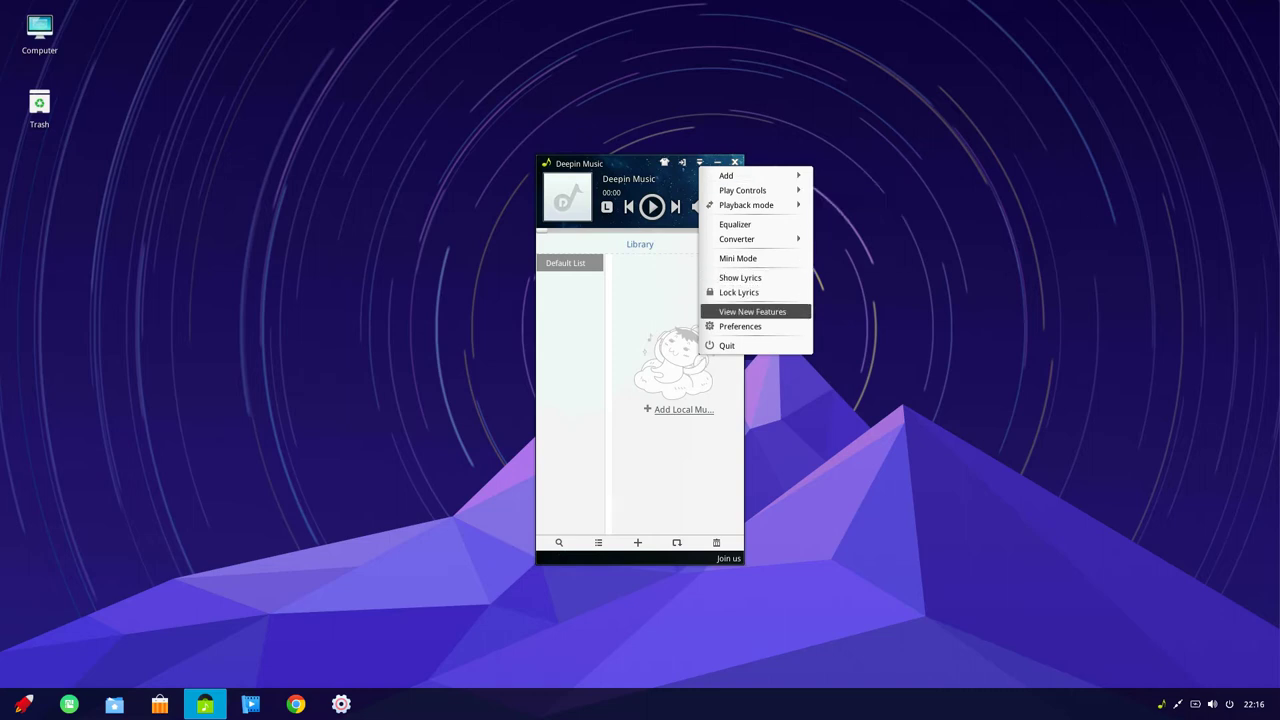
{"action": "left_click", "coordinate": [752, 311]}
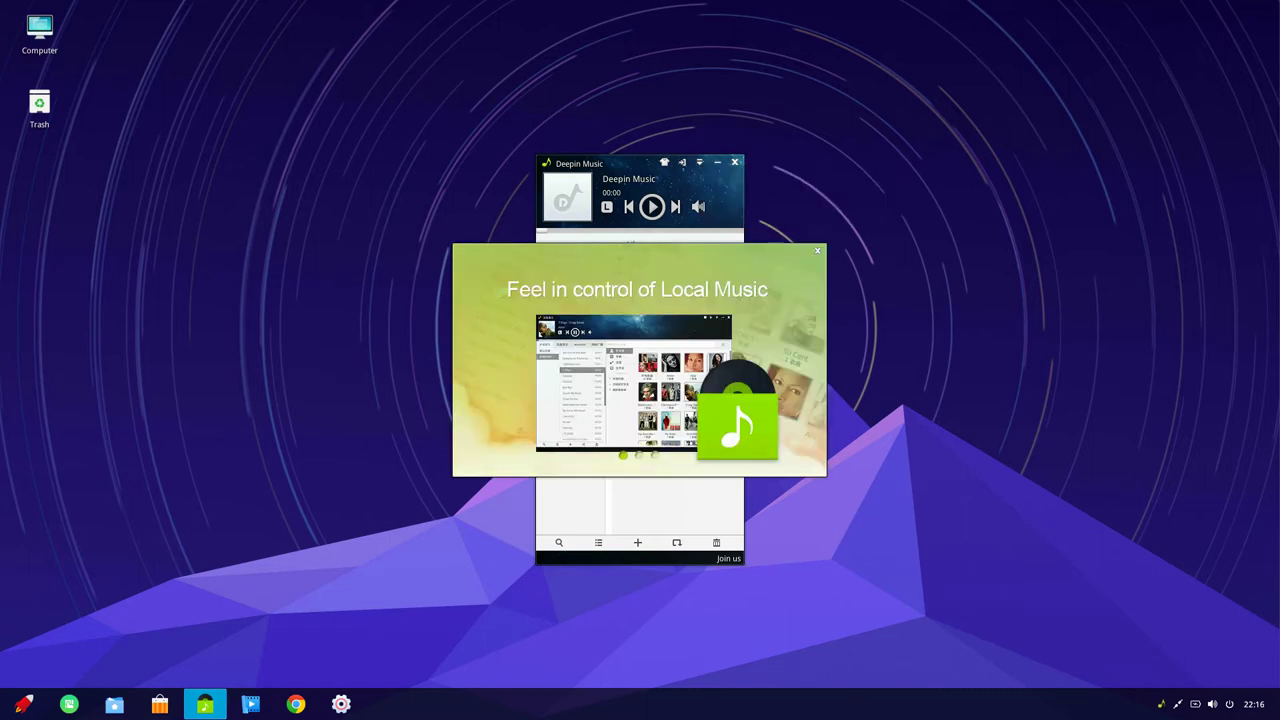
{"action": "left_click", "coordinate": [817, 251]}
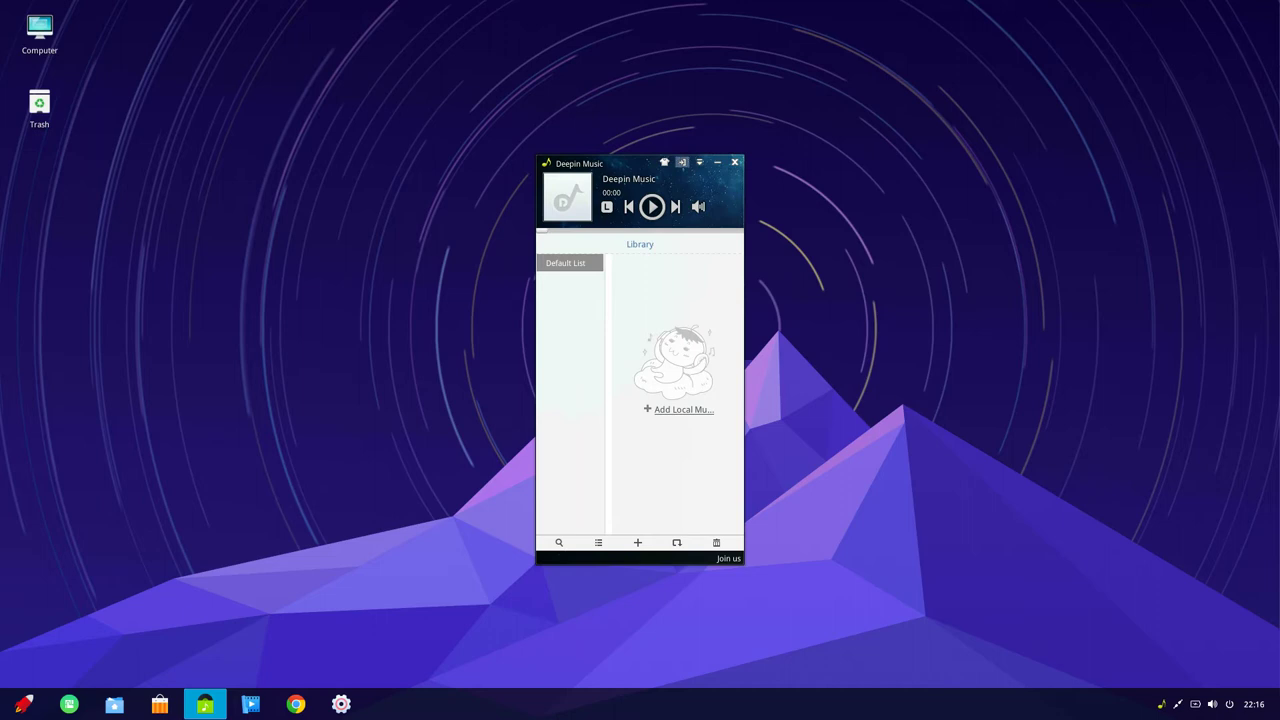
Expand Deepin Music to its full view and review the General, Hotkeys, Lyrics, Plugins and About preferences, closing them without changes.
{"action": "left_click", "coordinate": [682, 162]}
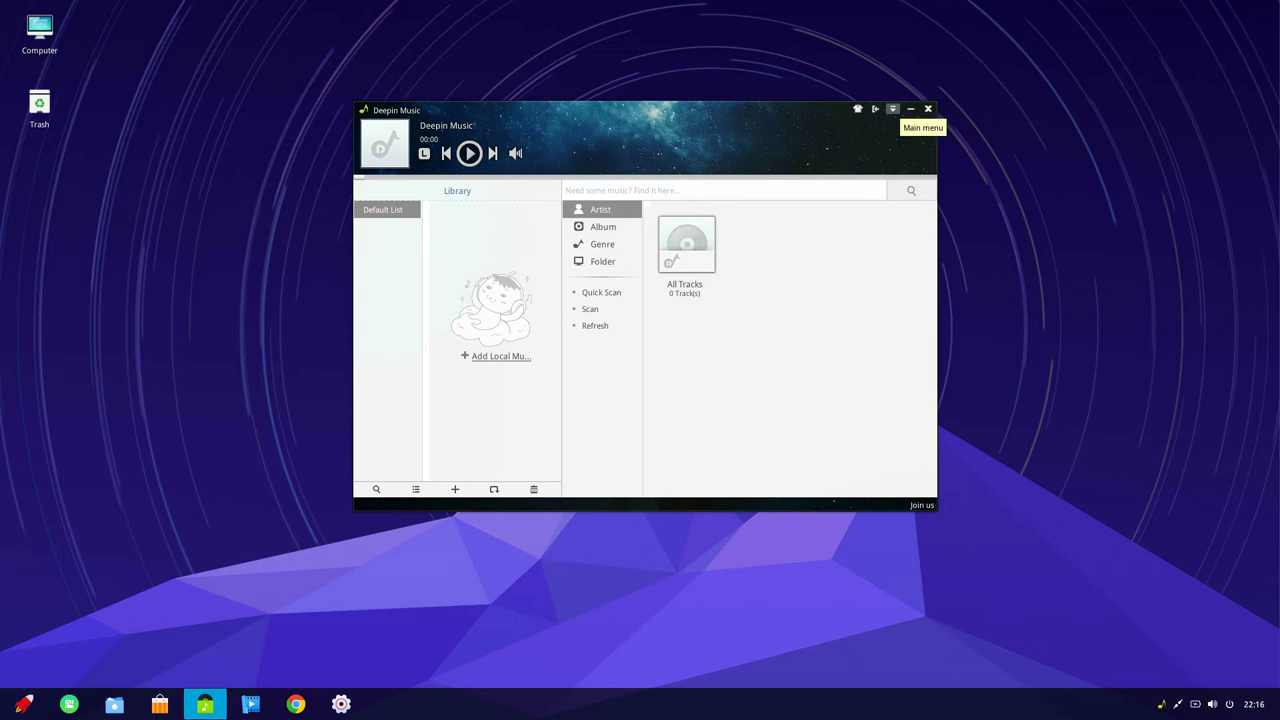
{"action": "left_click", "coordinate": [892, 108]}
{"action": "mouse_move", "coordinate": [945, 188]}
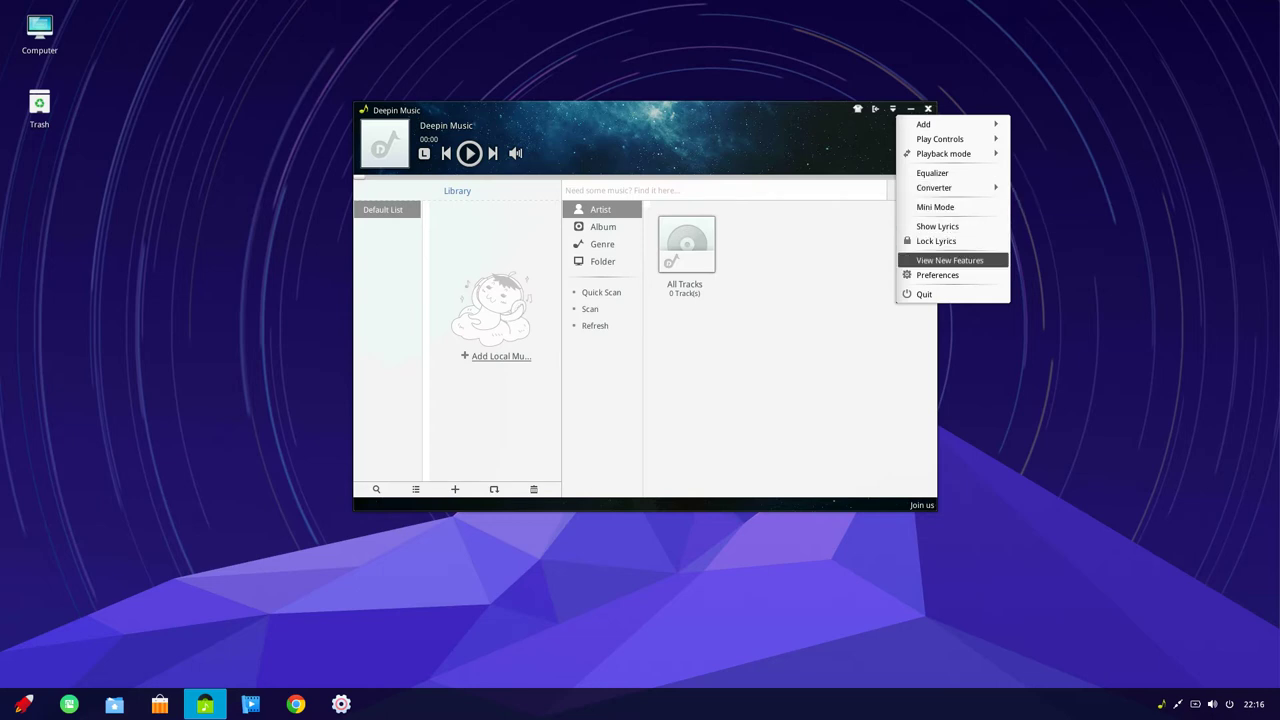
{"action": "left_click", "coordinate": [937, 275]}
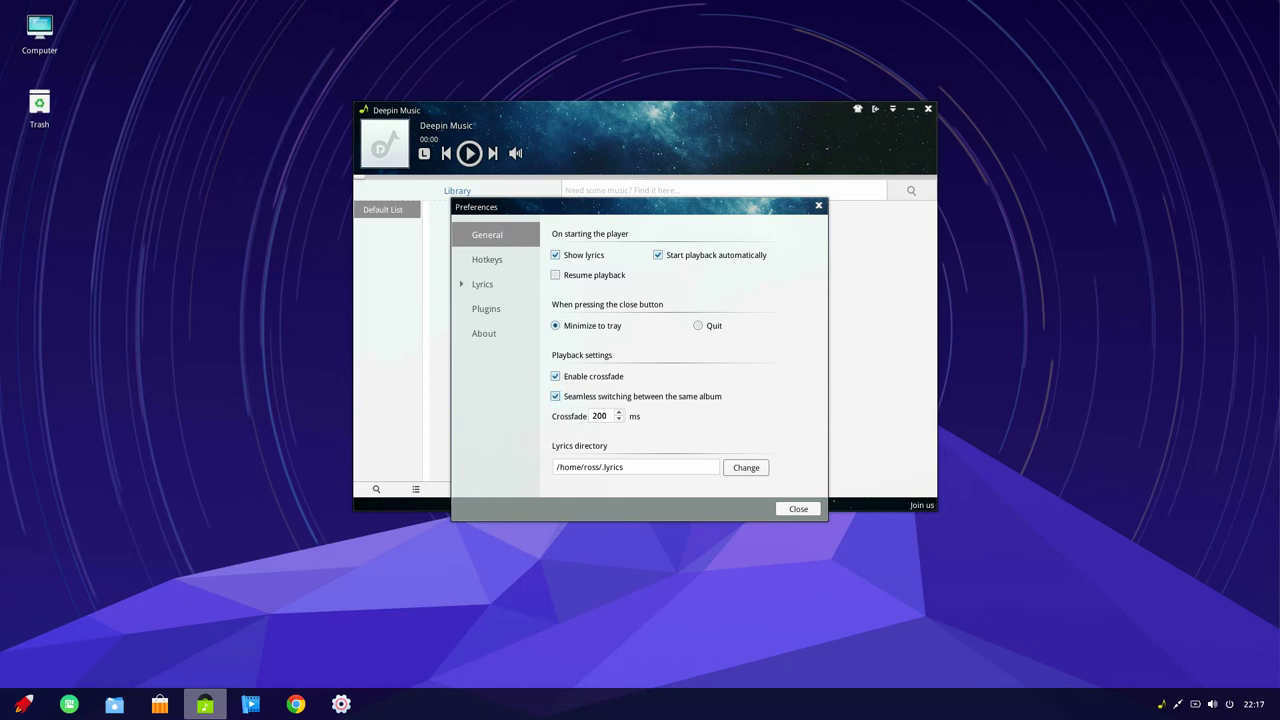
{"action": "left_click", "coordinate": [487, 260]}
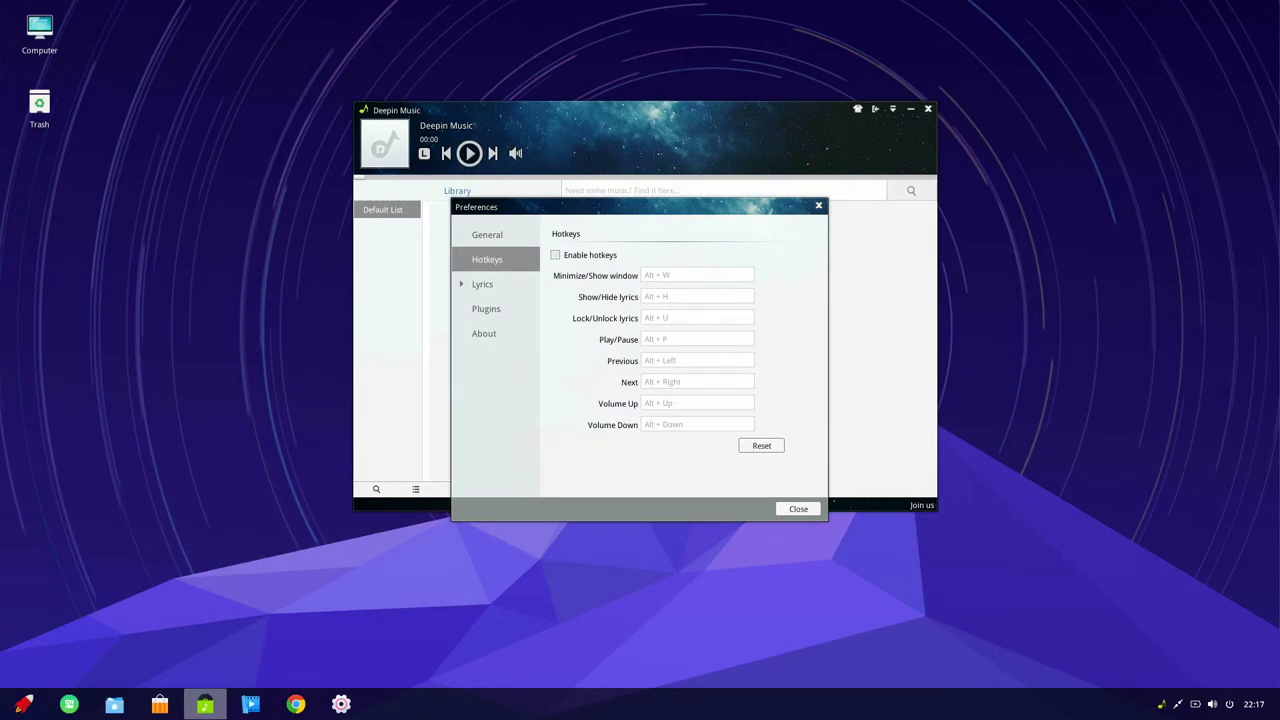
{"action": "left_click", "coordinate": [483, 284]}
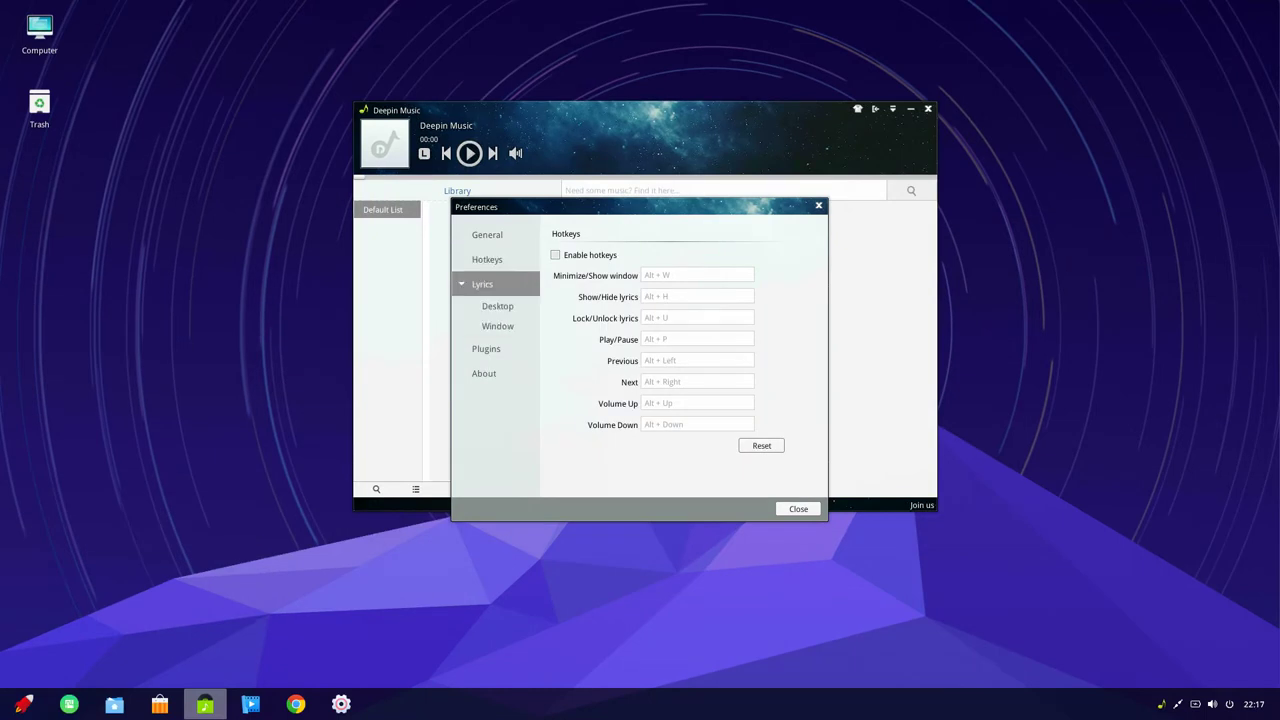
{"action": "left_click", "coordinate": [497, 306]}
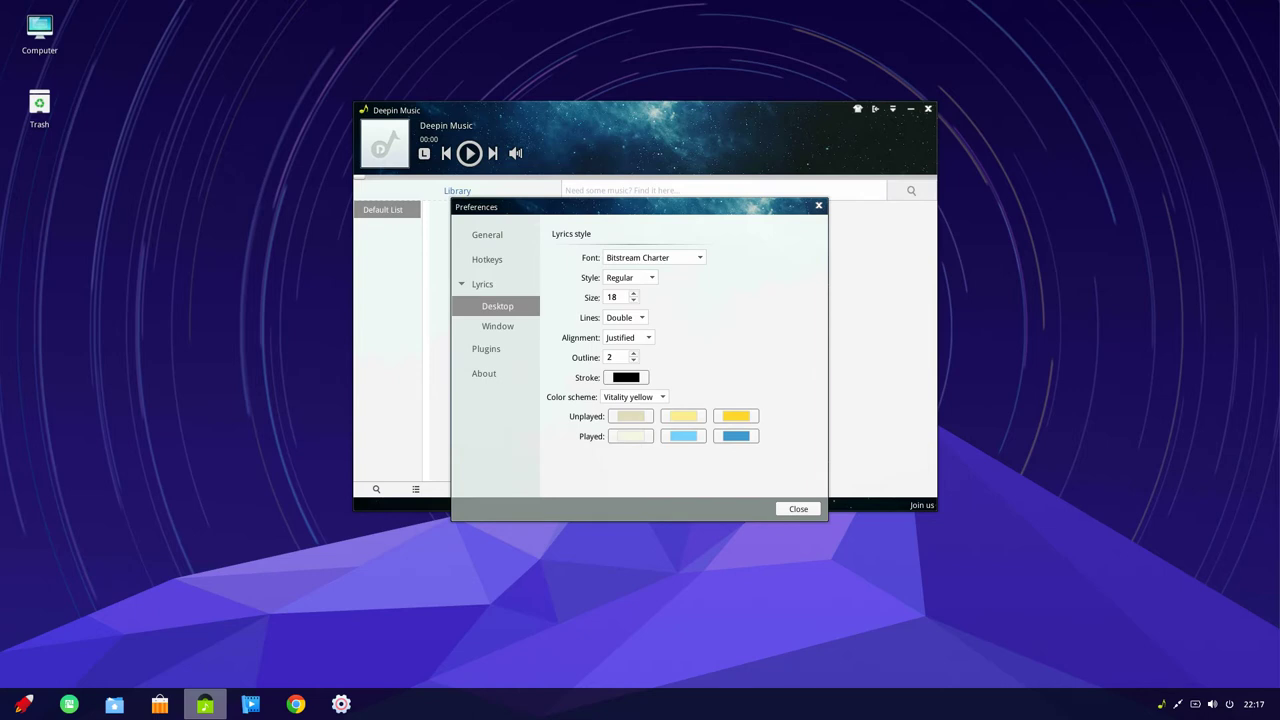
{"action": "left_click", "coordinate": [497, 326]}
{"action": "left_click", "coordinate": [497, 306]}
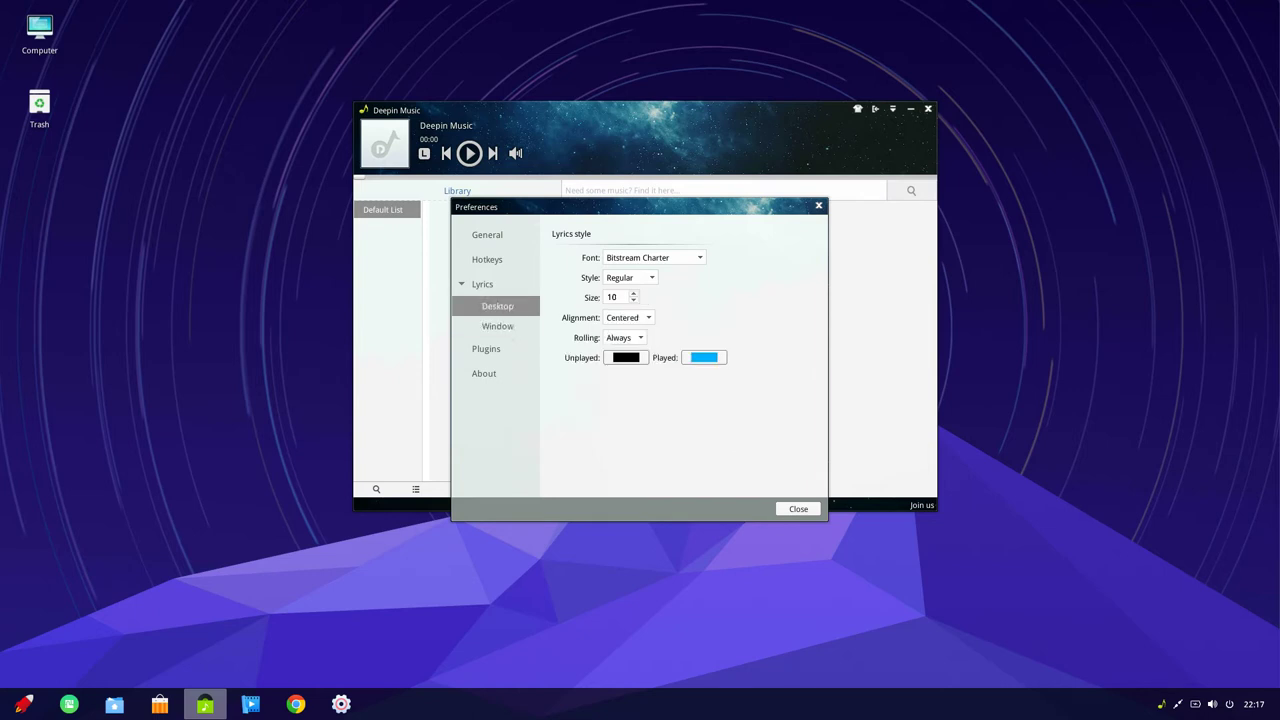
{"action": "left_click", "coordinate": [487, 349]}
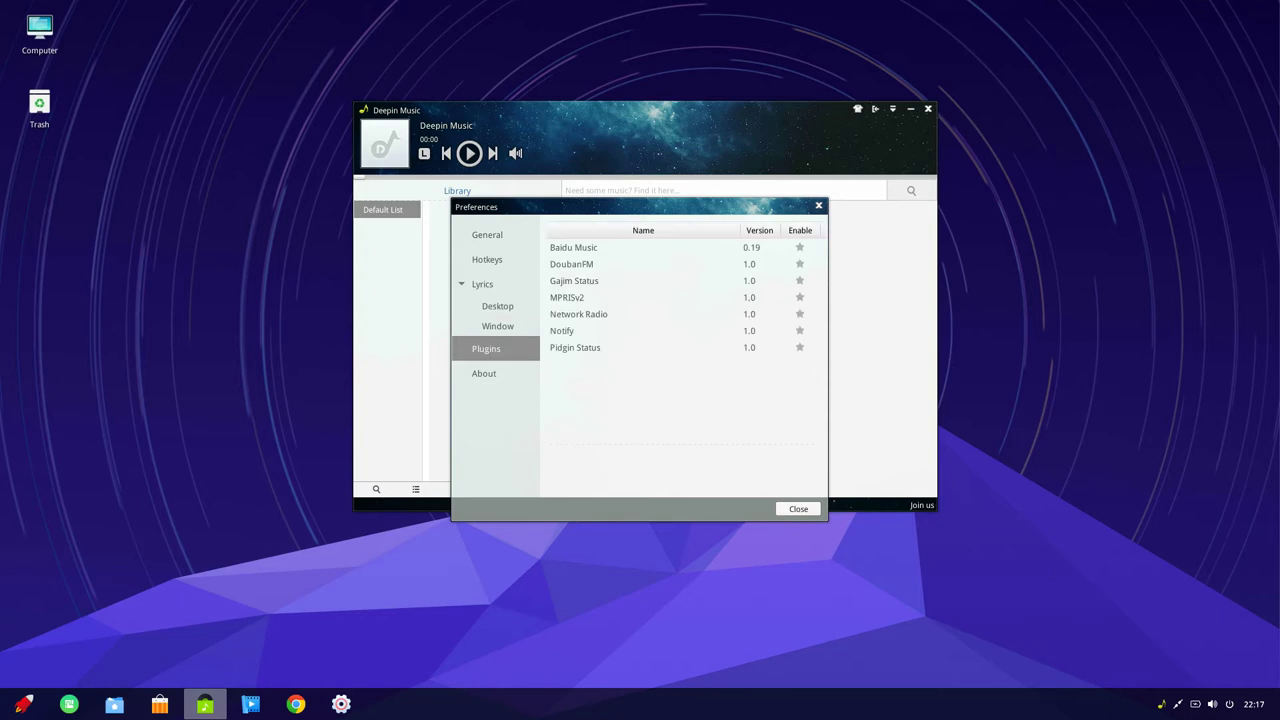
{"action": "left_click", "coordinate": [487, 373]}
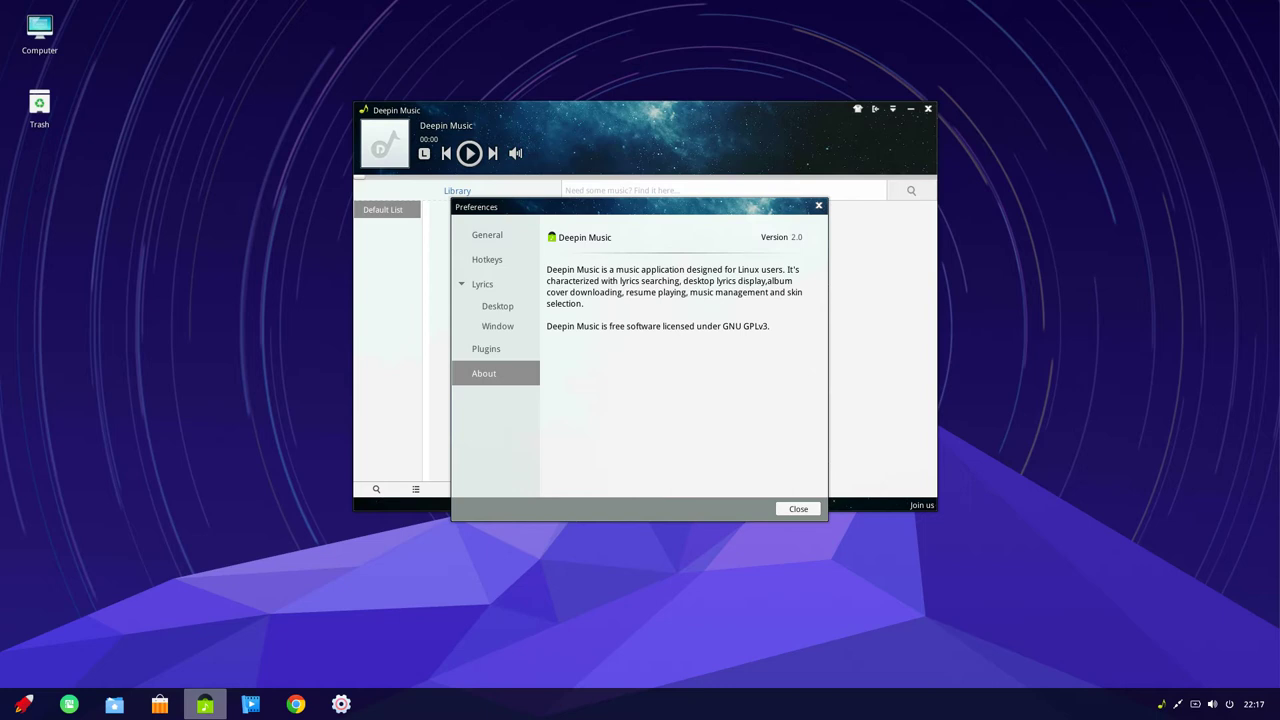
{"action": "left_click", "coordinate": [798, 508]}
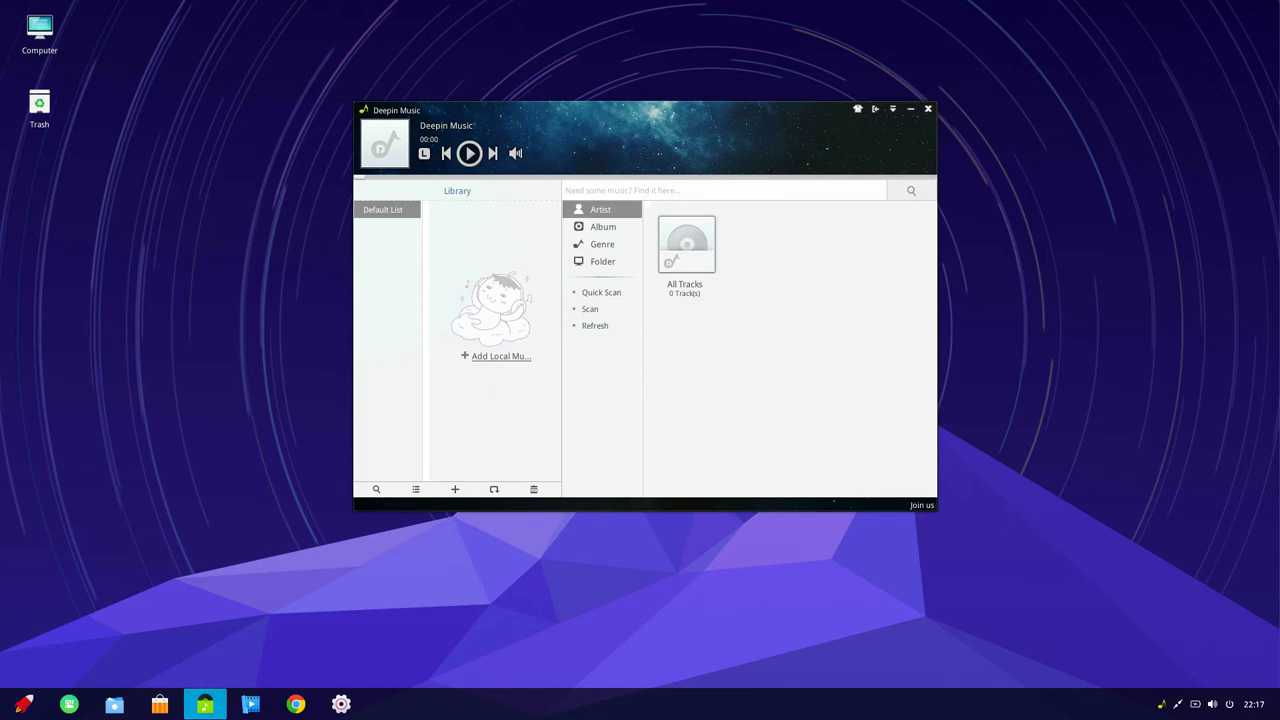
View Deepin Music's options for adding music and the directory chooser for scanning the library, cancelling the scan.
{"action": "left_click", "coordinate": [893, 109]}
{"action": "mouse_move", "coordinate": [764, 125]}
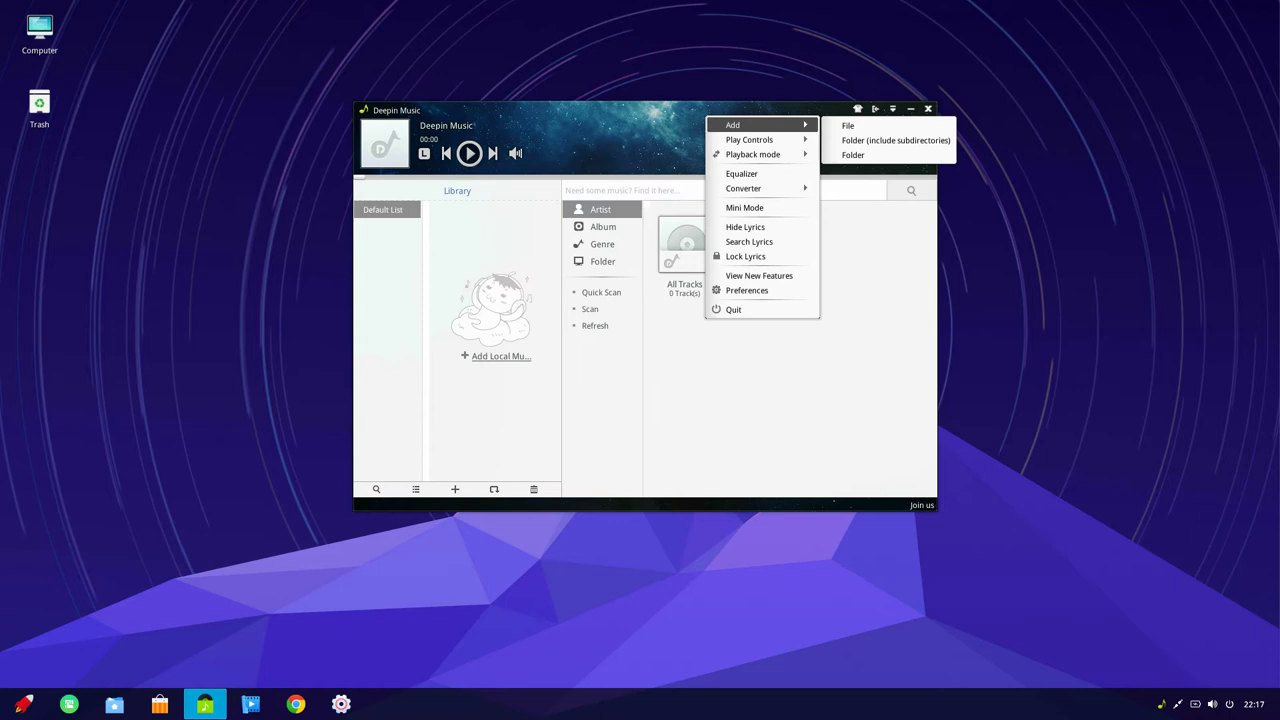
{"action": "key", "text": "Escape"}
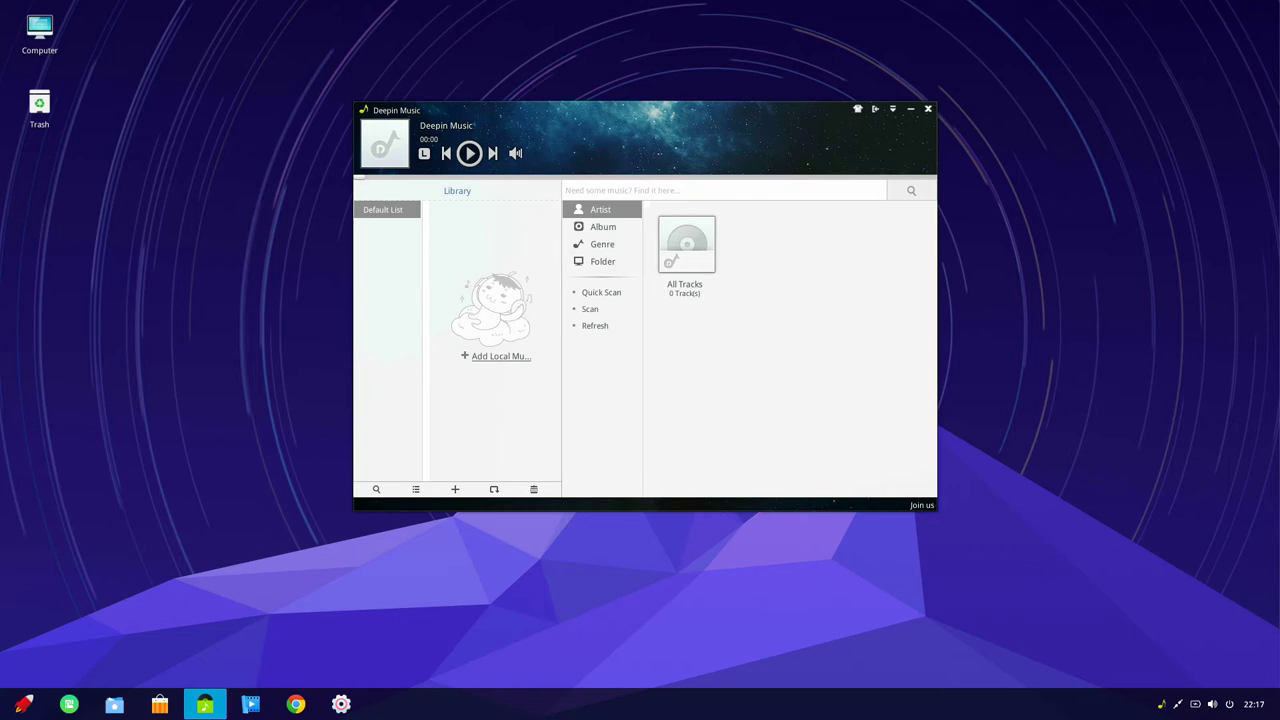
{"action": "left_click", "coordinate": [590, 309]}
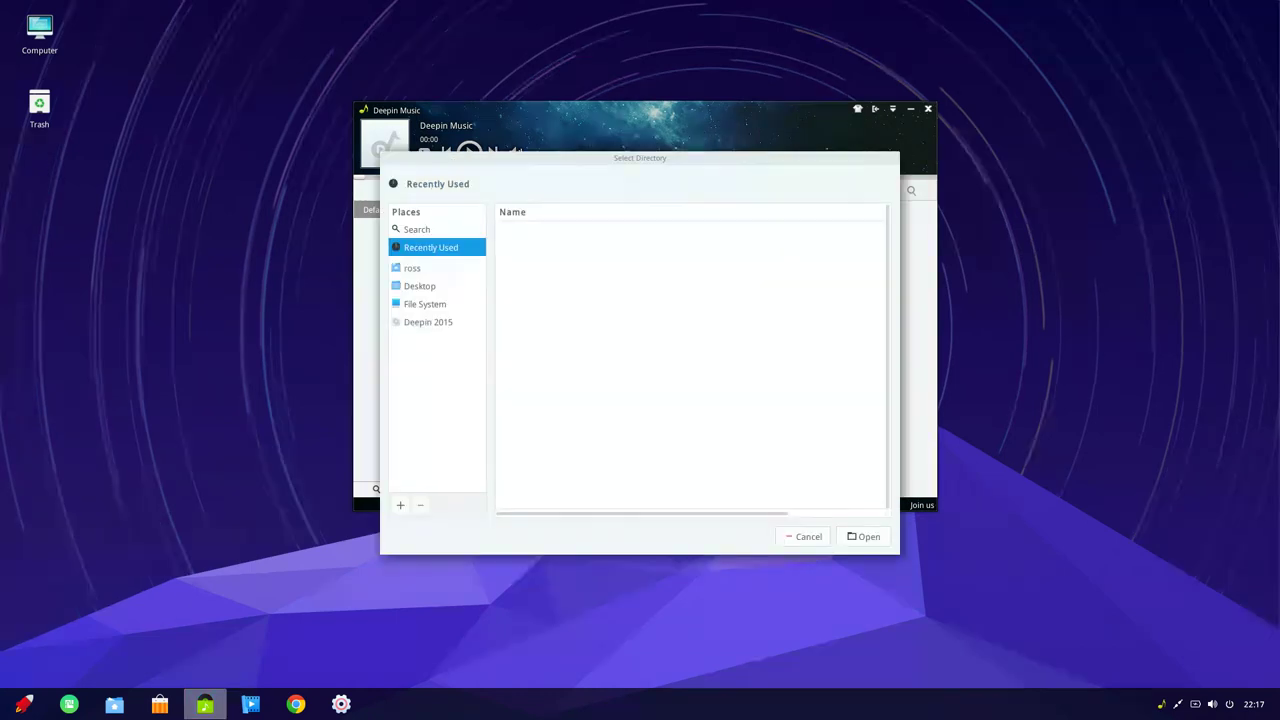
{"action": "left_click", "coordinate": [425, 304]}
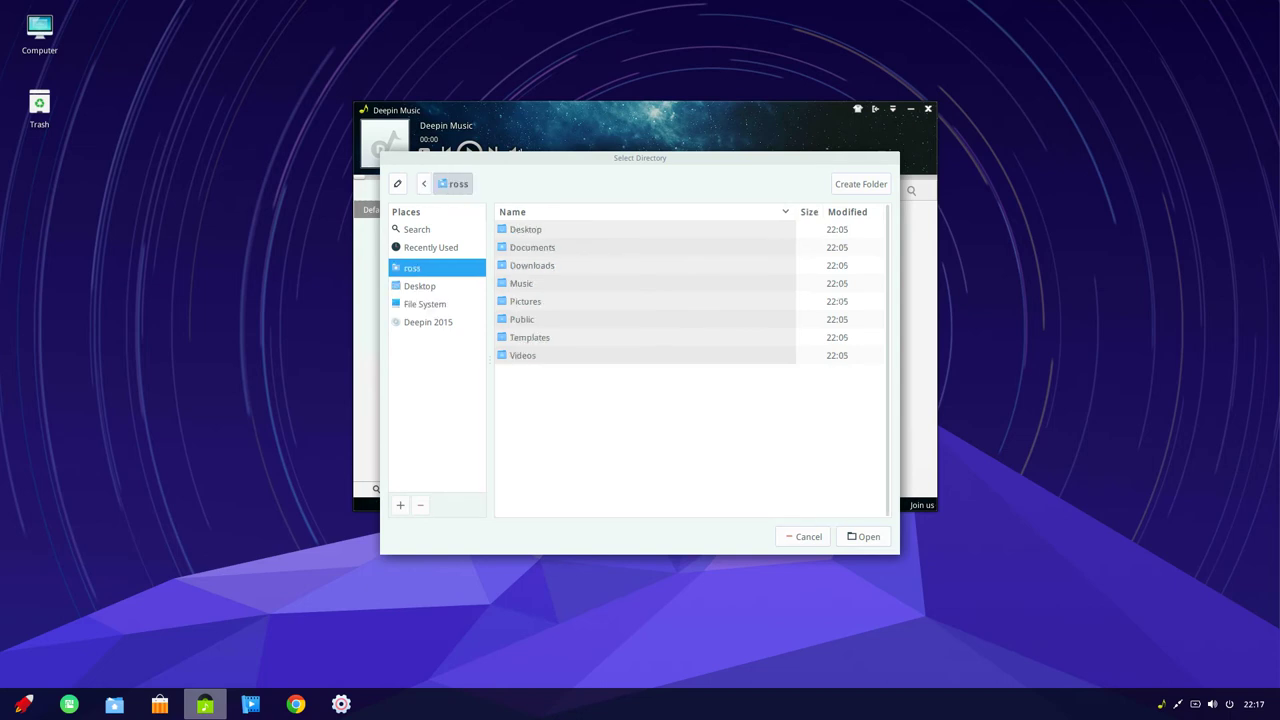
{"action": "left_click", "coordinate": [803, 537]}
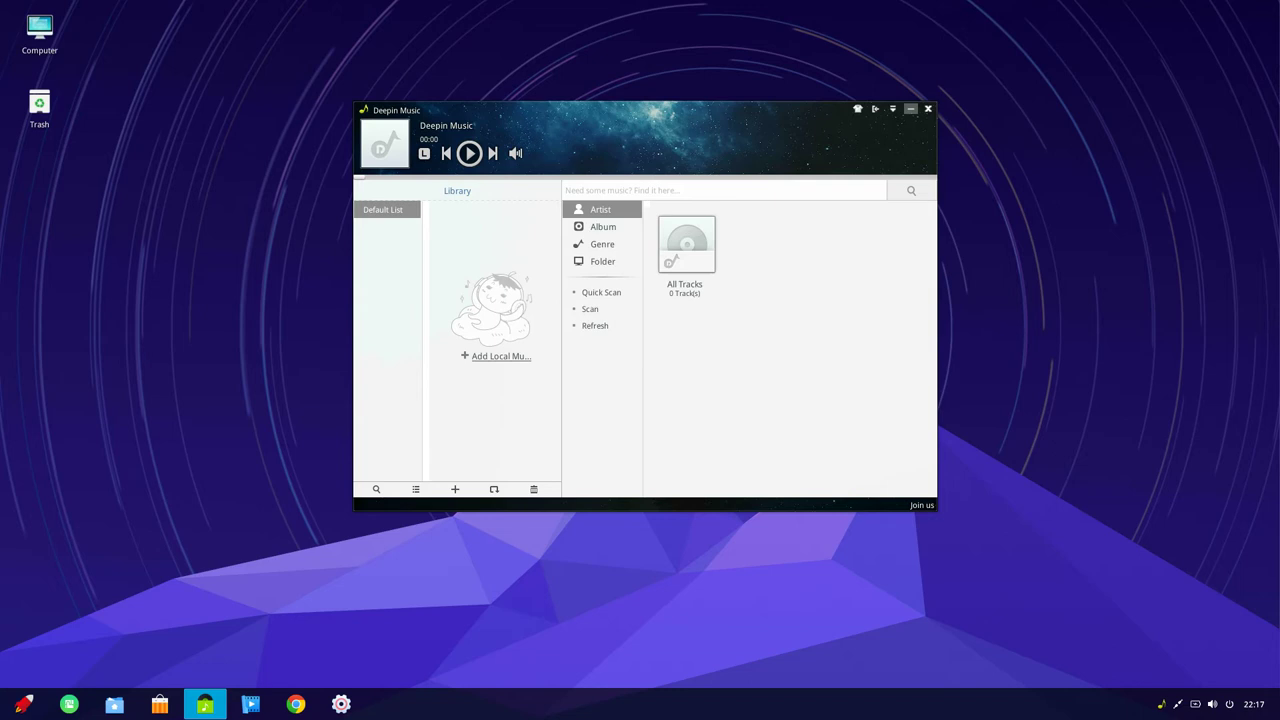
Close Deepin Music to the tray with Don't prompt again enabled, and show and hide its window from the tray.
{"action": "left_click", "coordinate": [928, 108]}
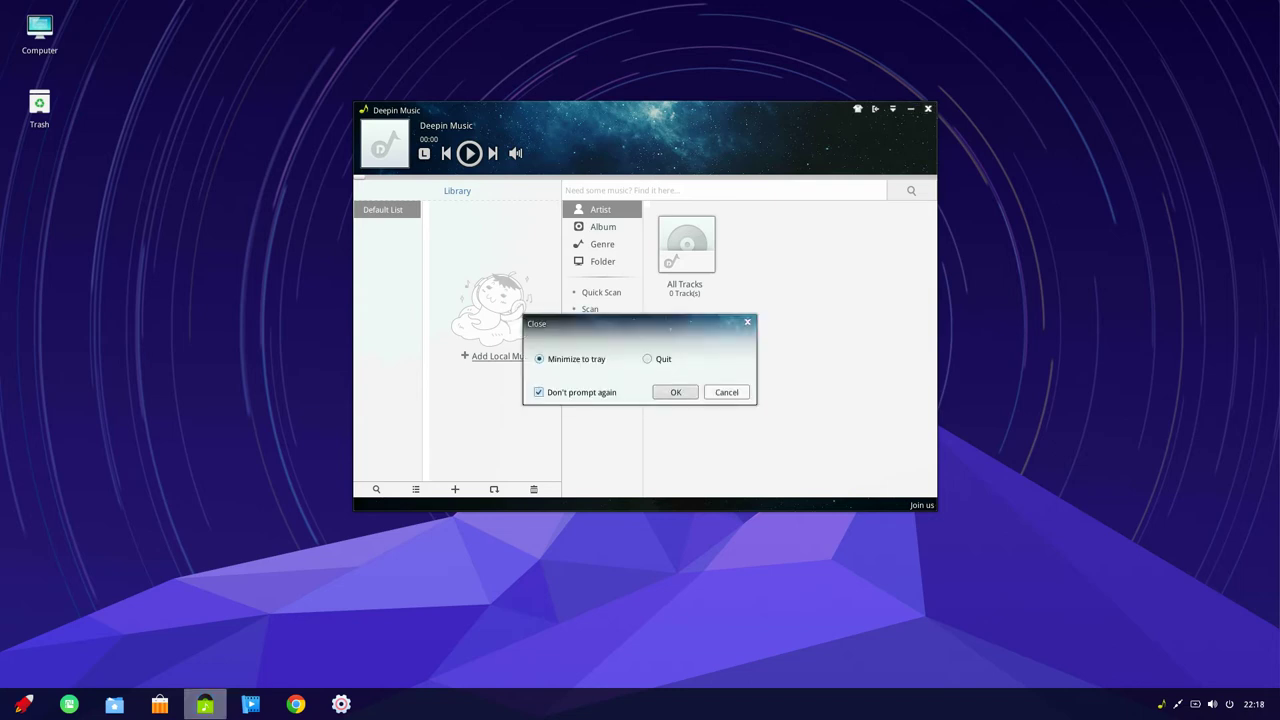
{"action": "left_click", "coordinate": [675, 392]}
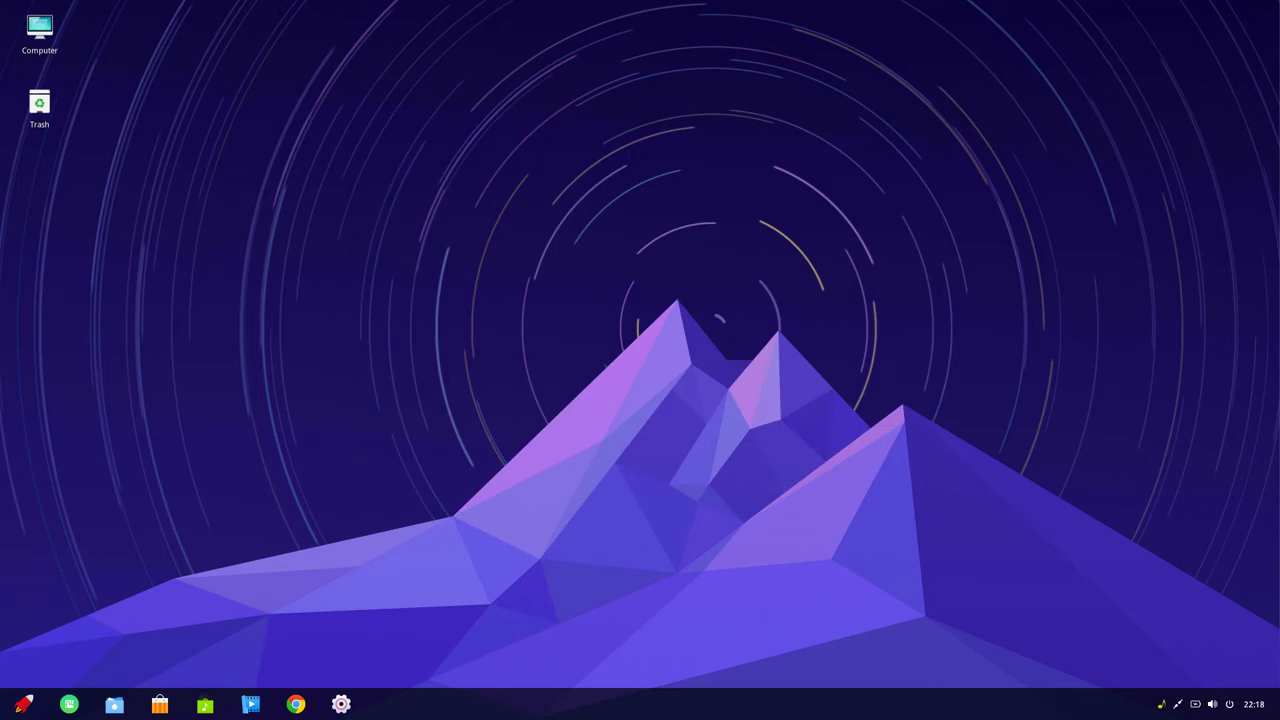
{"action": "left_click", "coordinate": [1161, 705]}
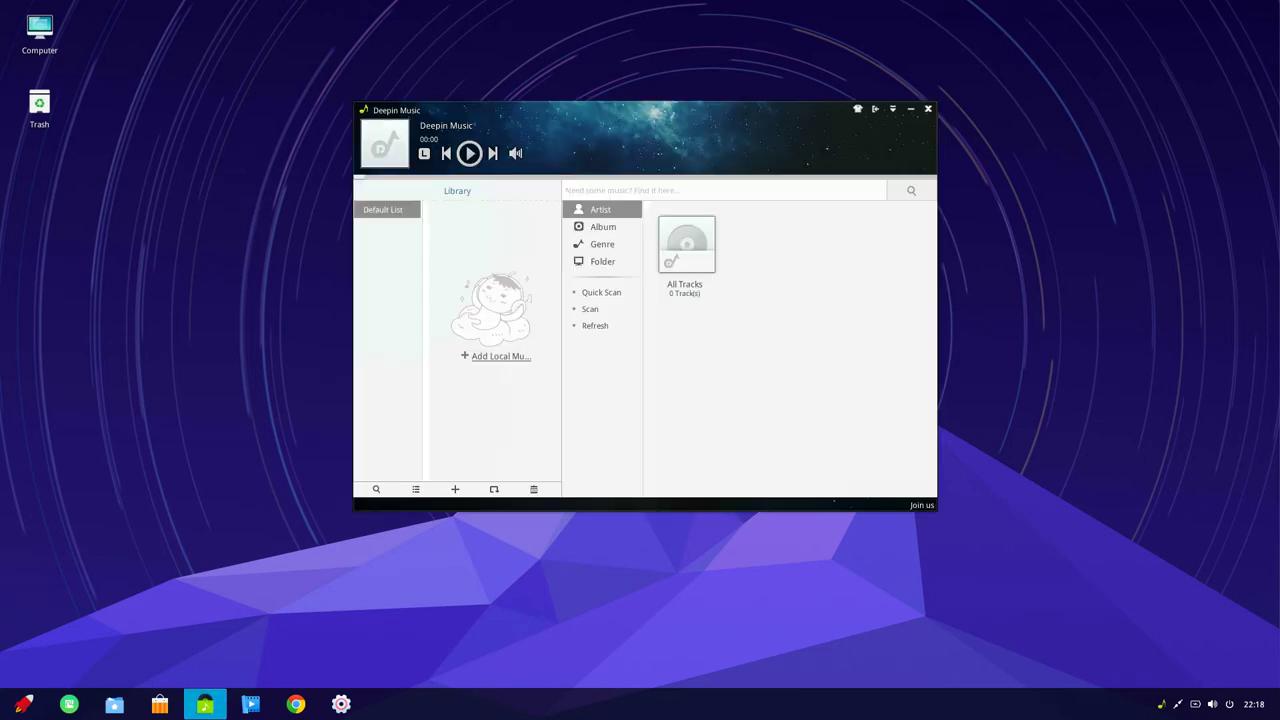
{"action": "left_click", "coordinate": [1161, 705]}
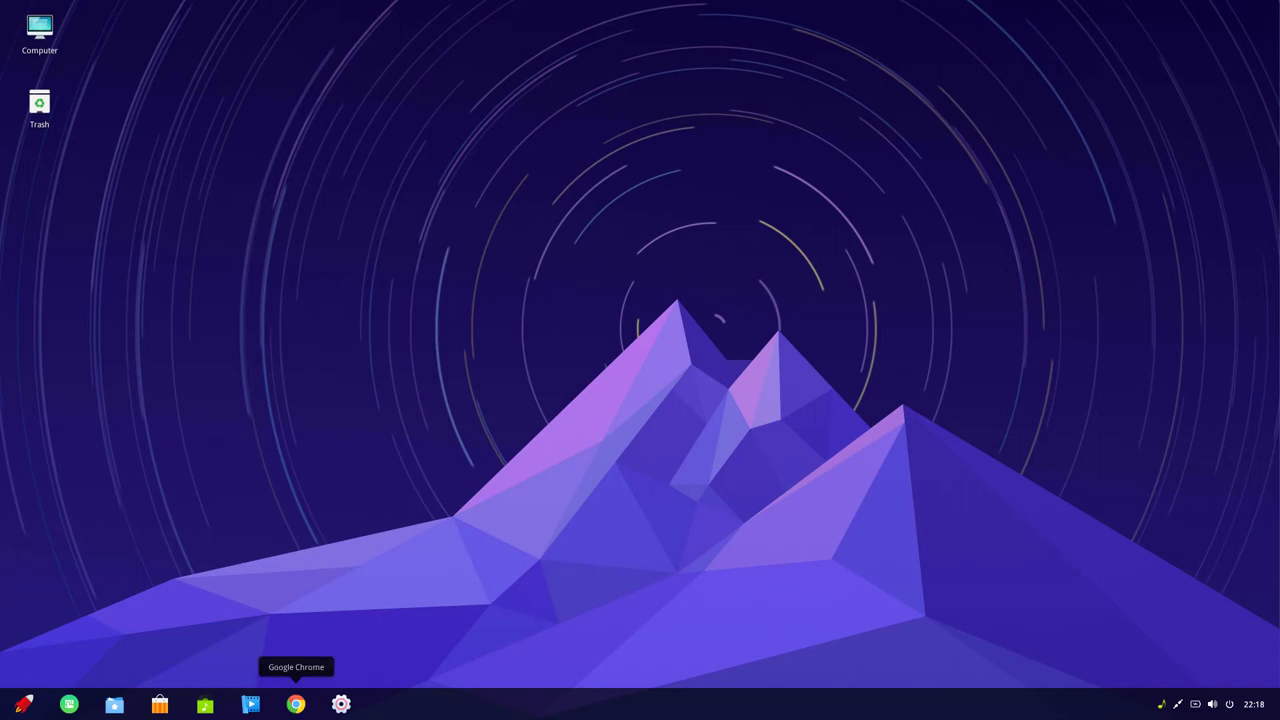
Browse the applications in the launcher, open Deepin Terminal for a look and close it.
{"action": "key", "text": "super"}
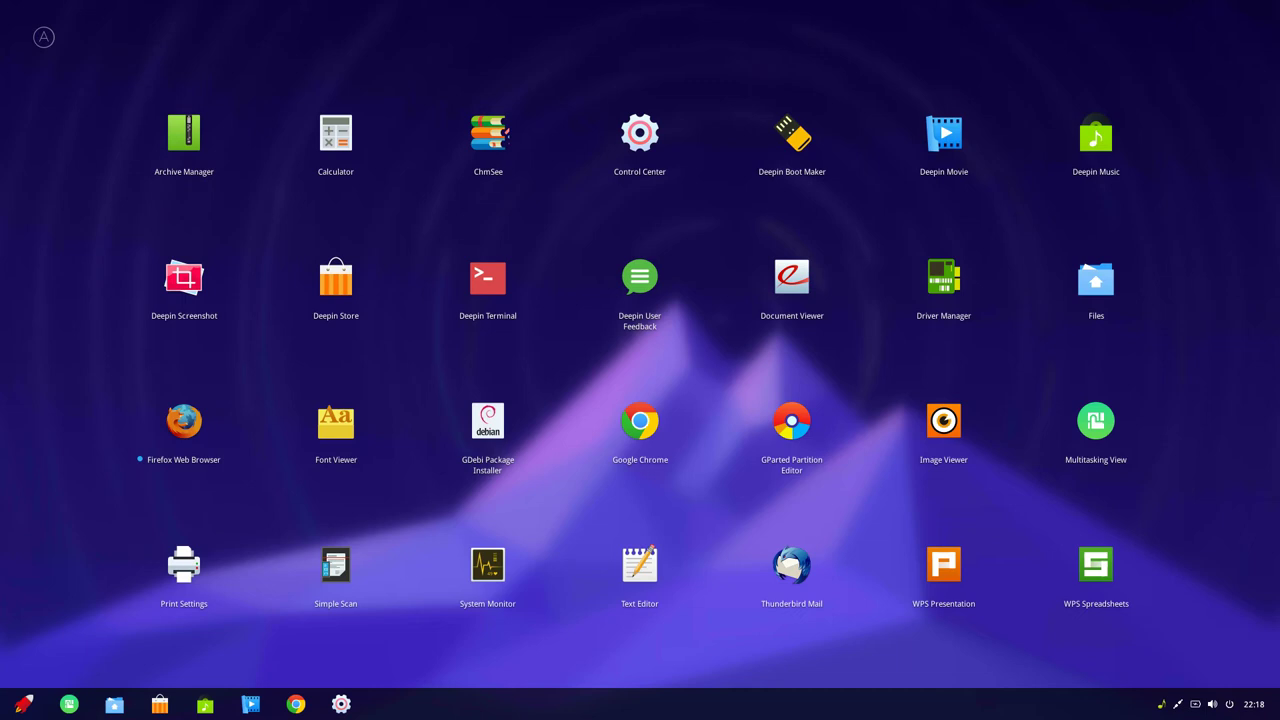
{"action": "scroll", "coordinate": [640, 360], "scroll_direction": "down", "scroll_amount": 2}
{"action": "scroll", "coordinate": [634, 355], "scroll_direction": "up", "scroll_amount": 2}
{"action": "left_click", "coordinate": [488, 285]}
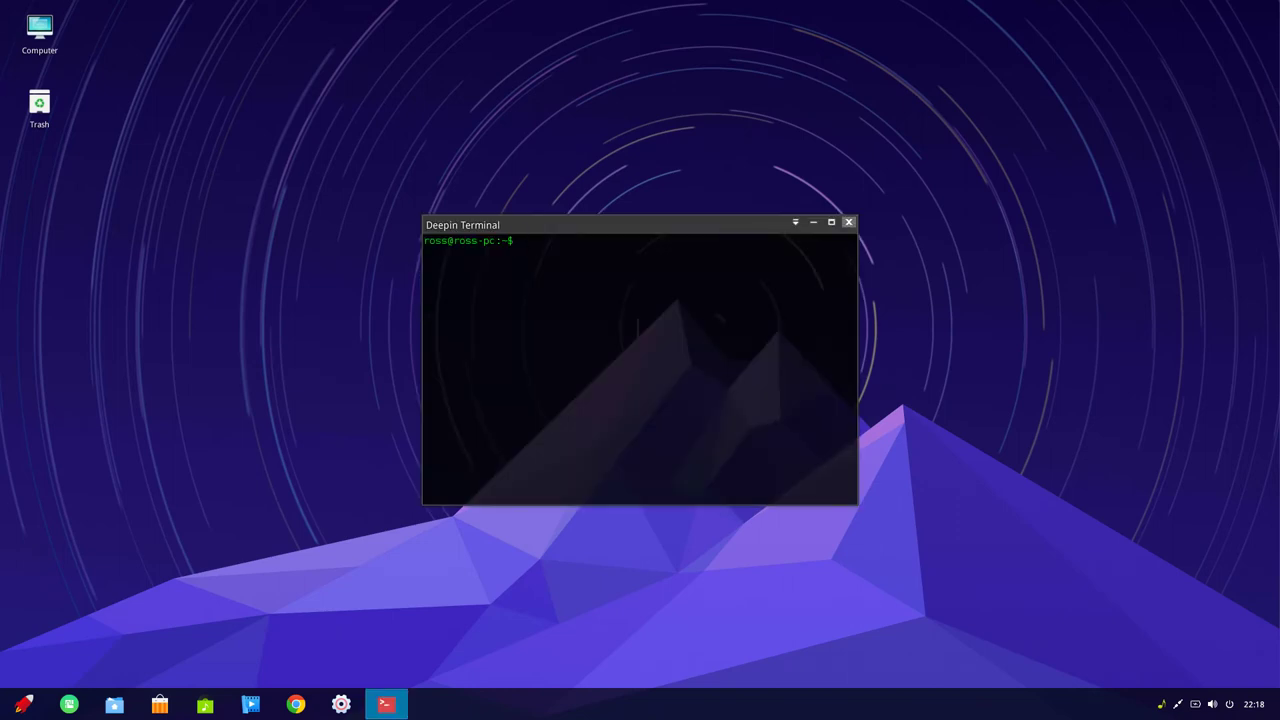
{"action": "left_click", "coordinate": [849, 222]}
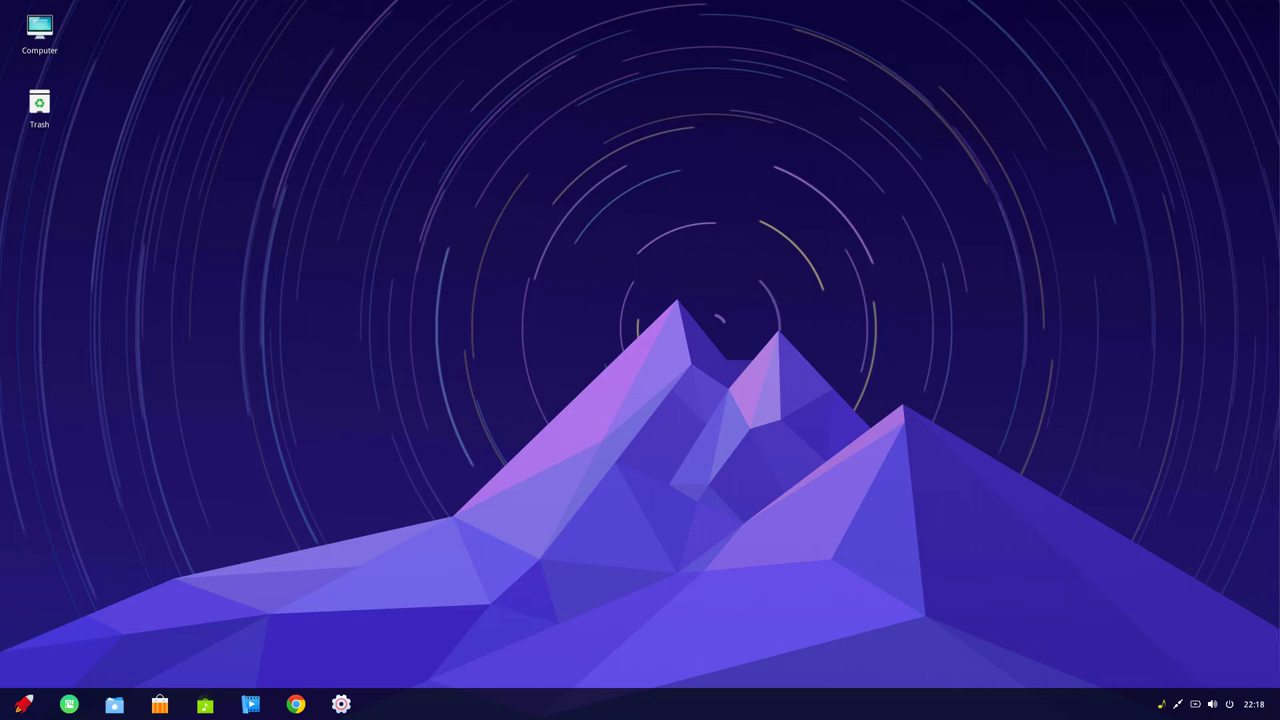
Launch ChmSee to view its empty window and close it.
{"action": "key", "text": "super"}
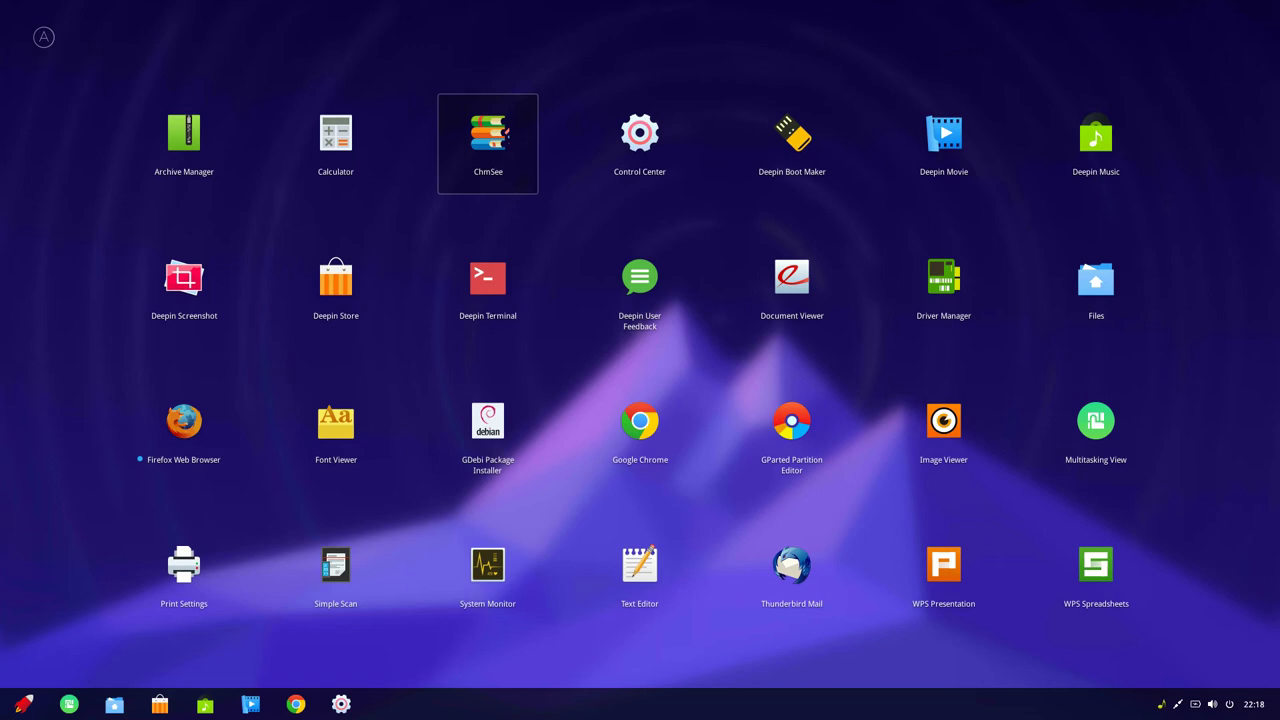
{"action": "key", "text": "Return"}
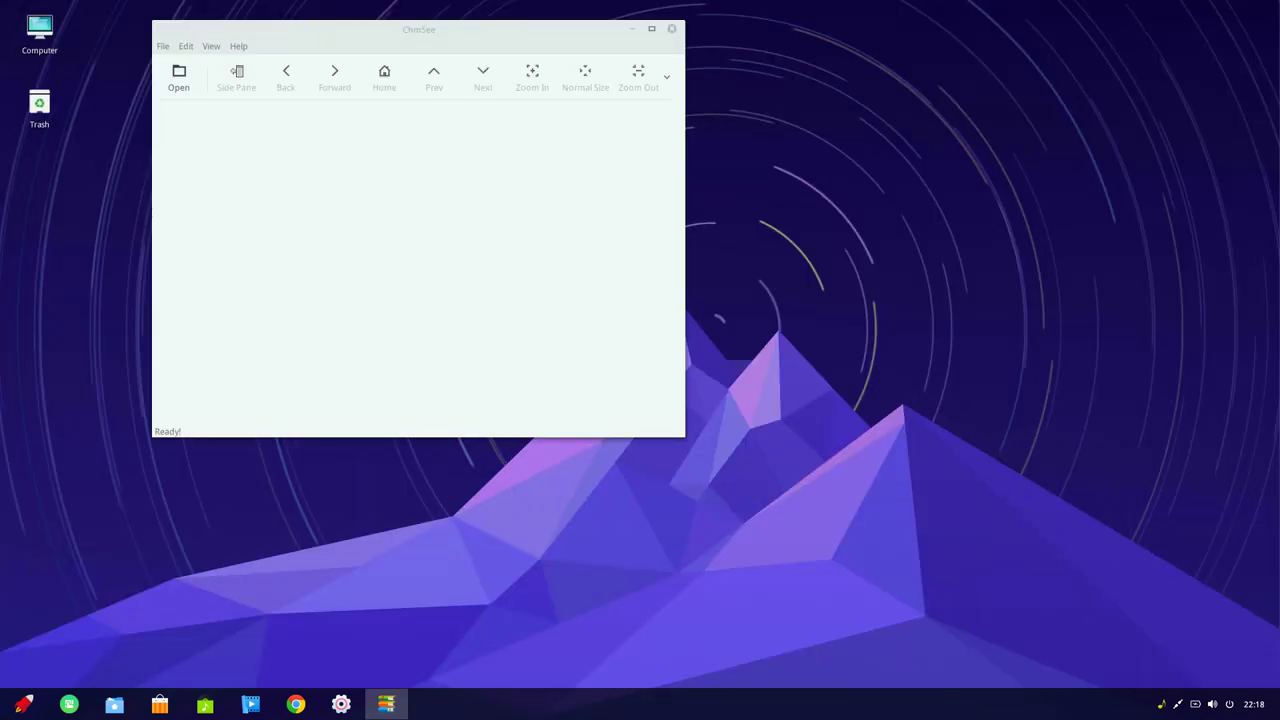
{"action": "left_click", "coordinate": [671, 28]}
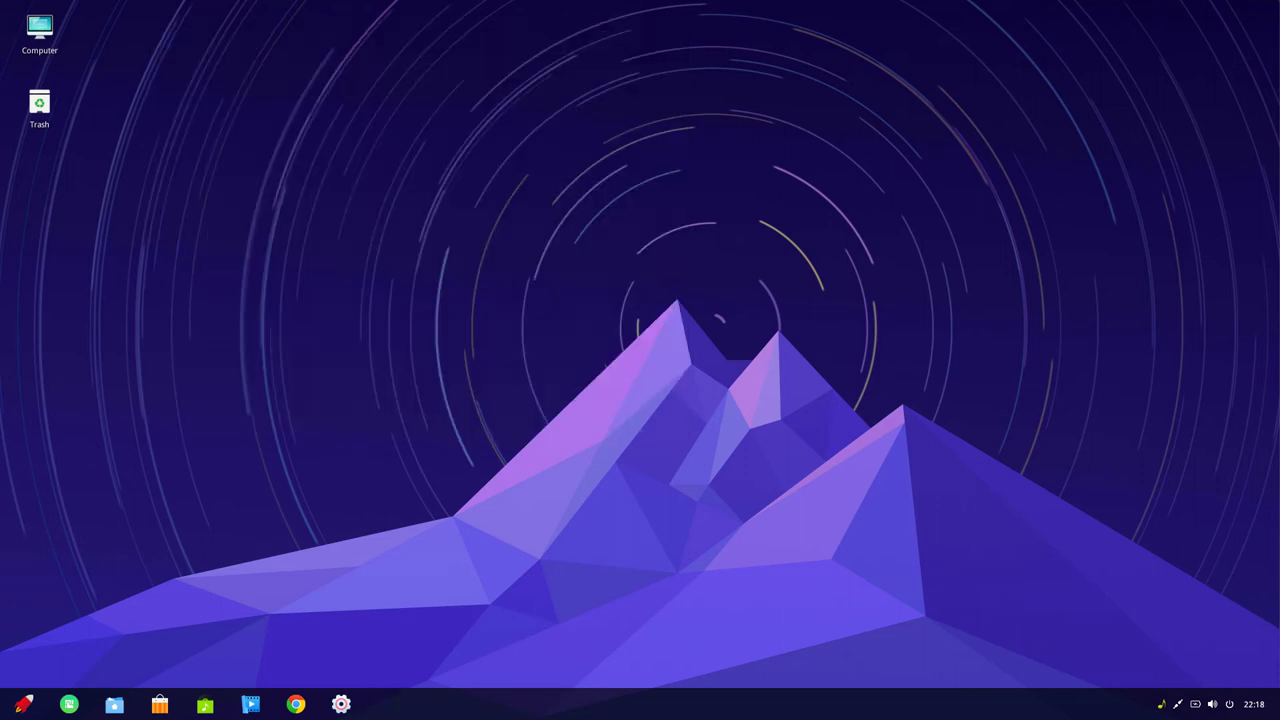
Remove Google Chrome from the dock.
{"action": "left_click_drag", "start_coordinate": [39, 105], "coordinate": [40, 45]}
{"action": "left_click_drag", "start_coordinate": [296, 704], "coordinate": [390, 471]}
Try to move the GDebi Package Installer icon within the launcher and look through the remaining applications.
{"action": "key", "text": "super"}
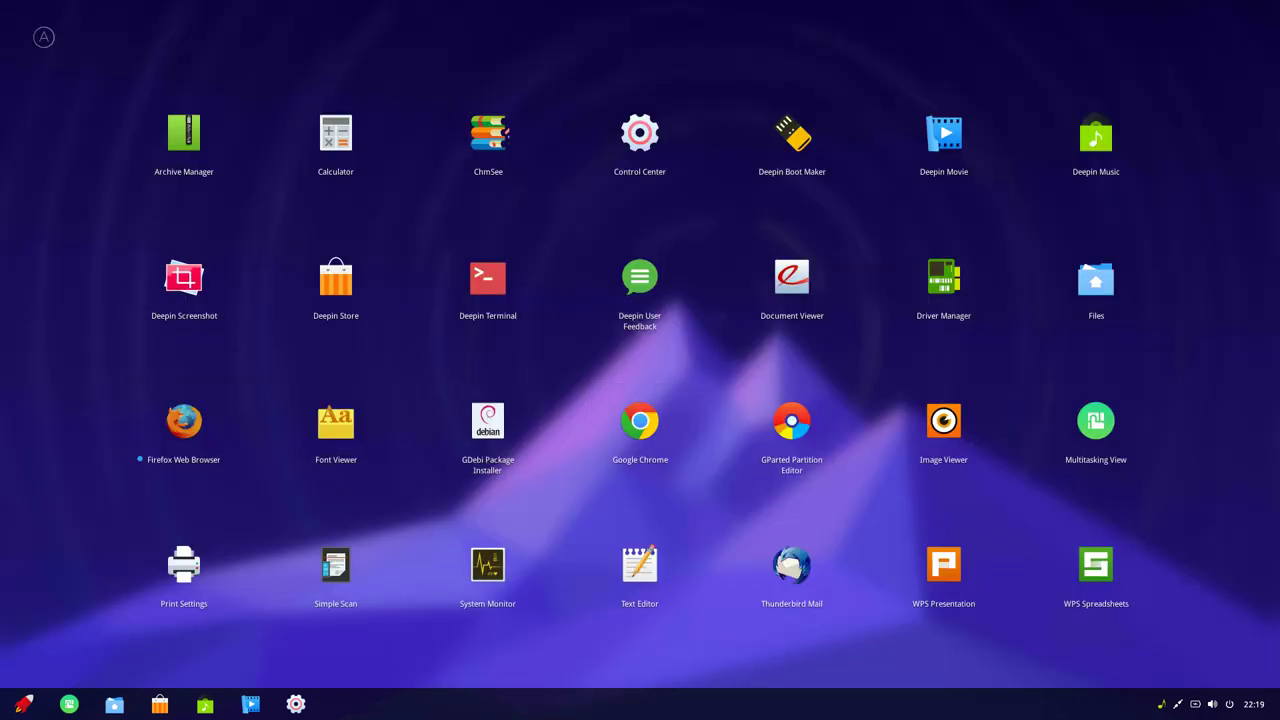
{"action": "left_click_drag", "start_coordinate": [488, 425], "coordinate": [642, 562]}
{"action": "scroll", "coordinate": [640, 430], "scroll_direction": "down", "scroll_amount": 1}
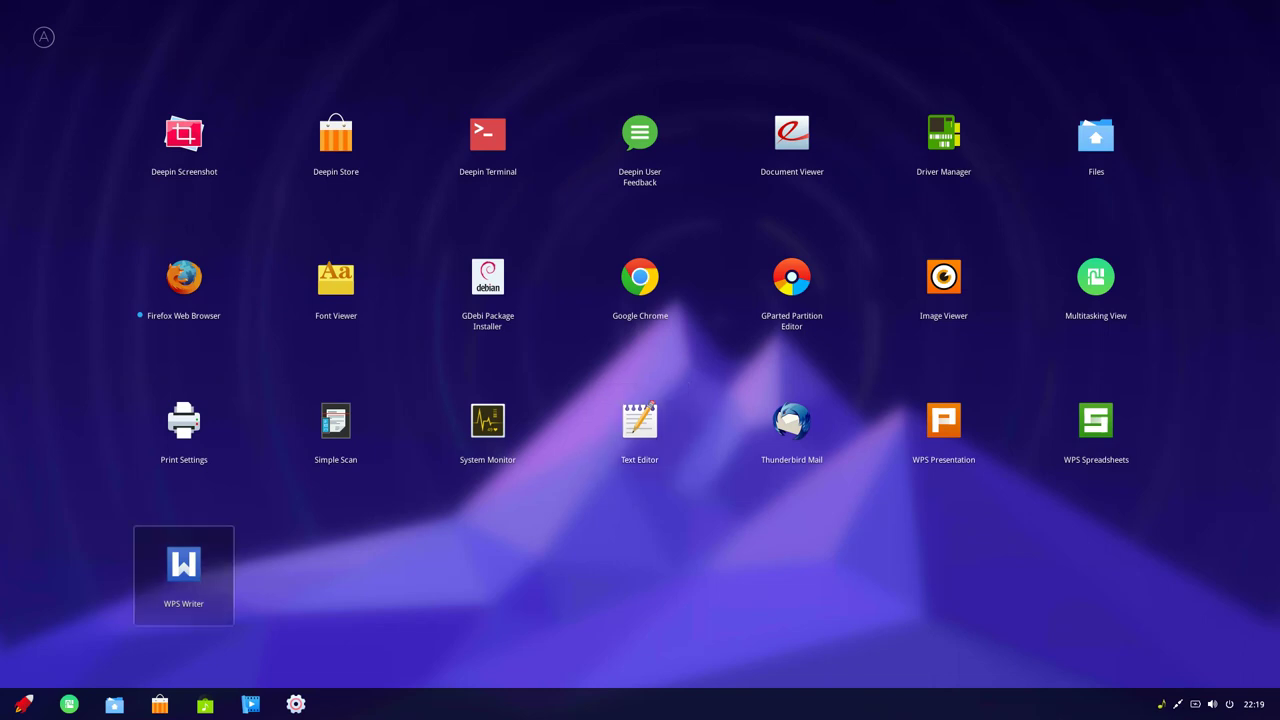
Launch WPS Writer, accepting its license agreement and the offer to download the Alpha20 update.
{"action": "left_click", "coordinate": [184, 575]}
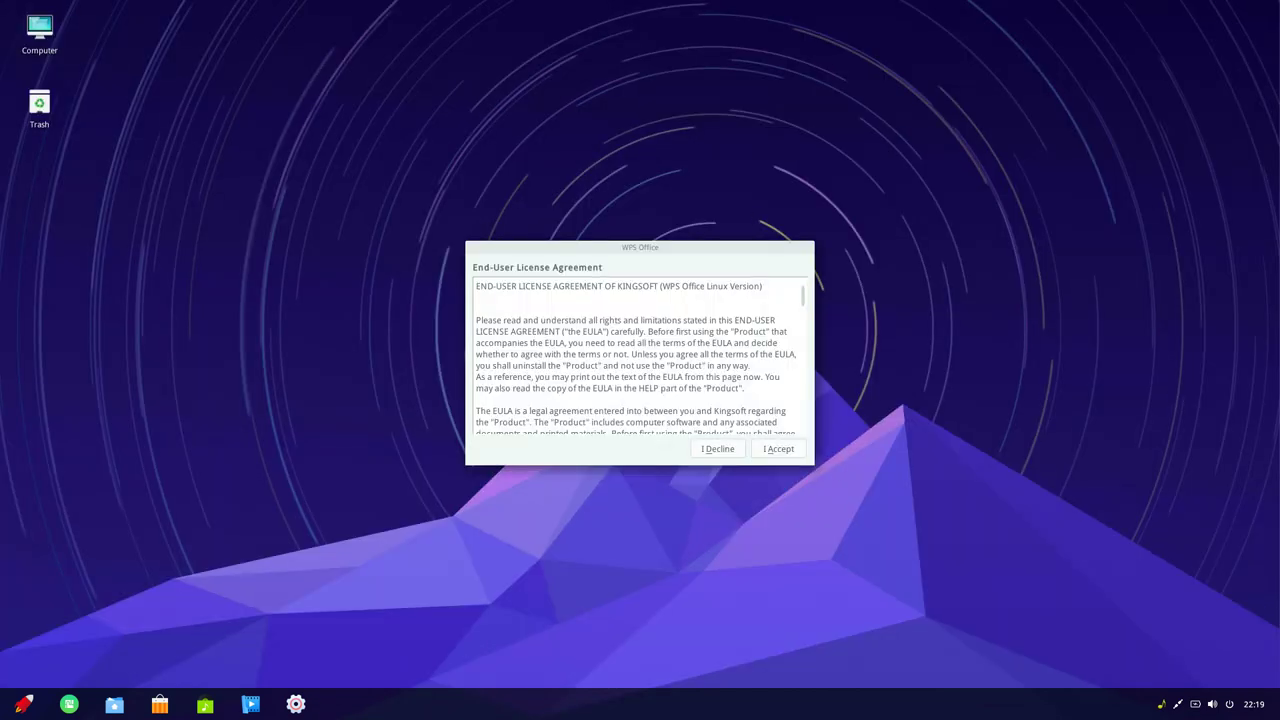
{"action": "left_click", "coordinate": [778, 449]}
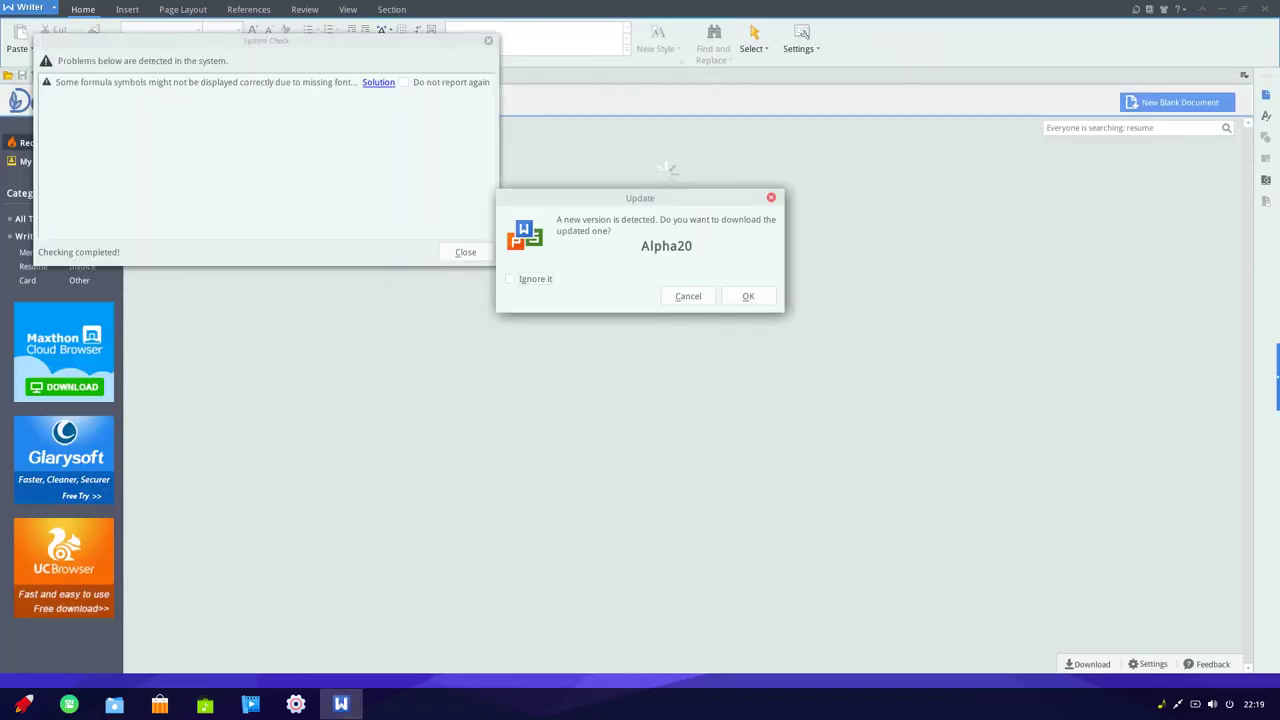
{"action": "left_click", "coordinate": [748, 296]}
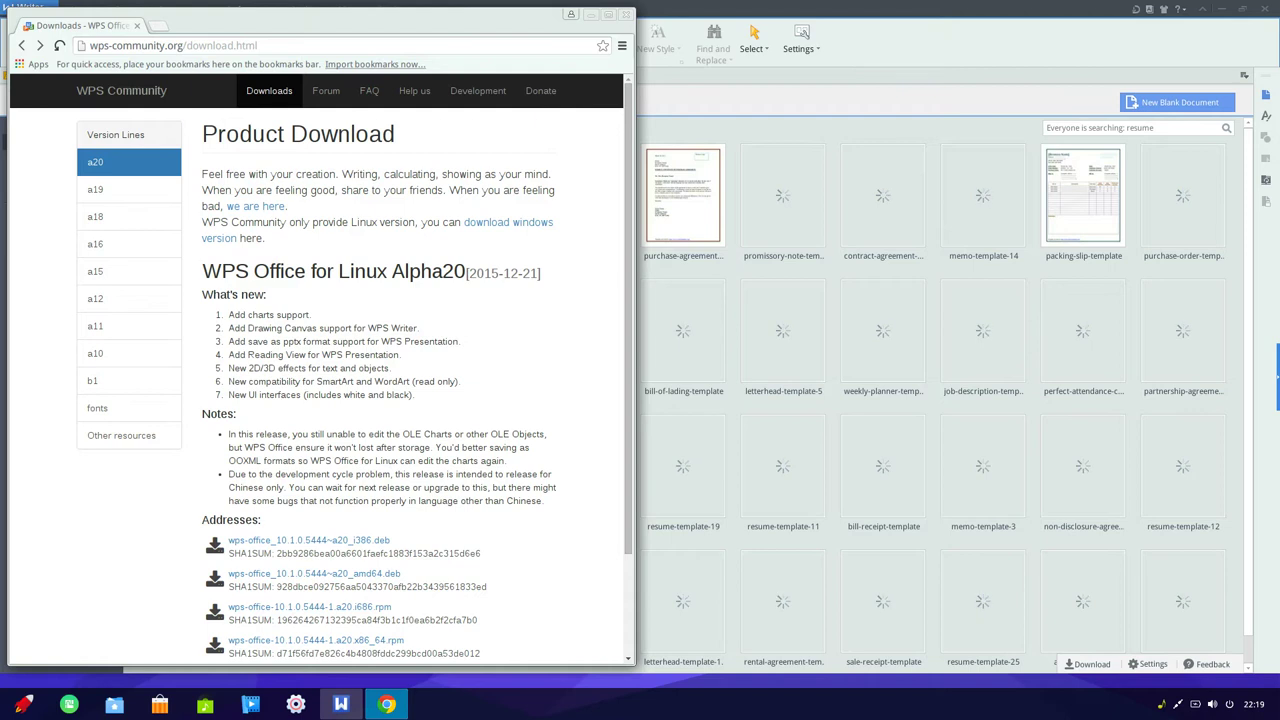
Download the wps-office_10.1.0.5444~a20_amd64.deb package, close the outdated Writer and keep the flagged file.
{"action": "scroll", "coordinate": [318, 380], "scroll_direction": "down", "scroll_amount": 1}
{"action": "scroll", "coordinate": [318, 380], "scroll_direction": "down", "scroll_amount": 1}
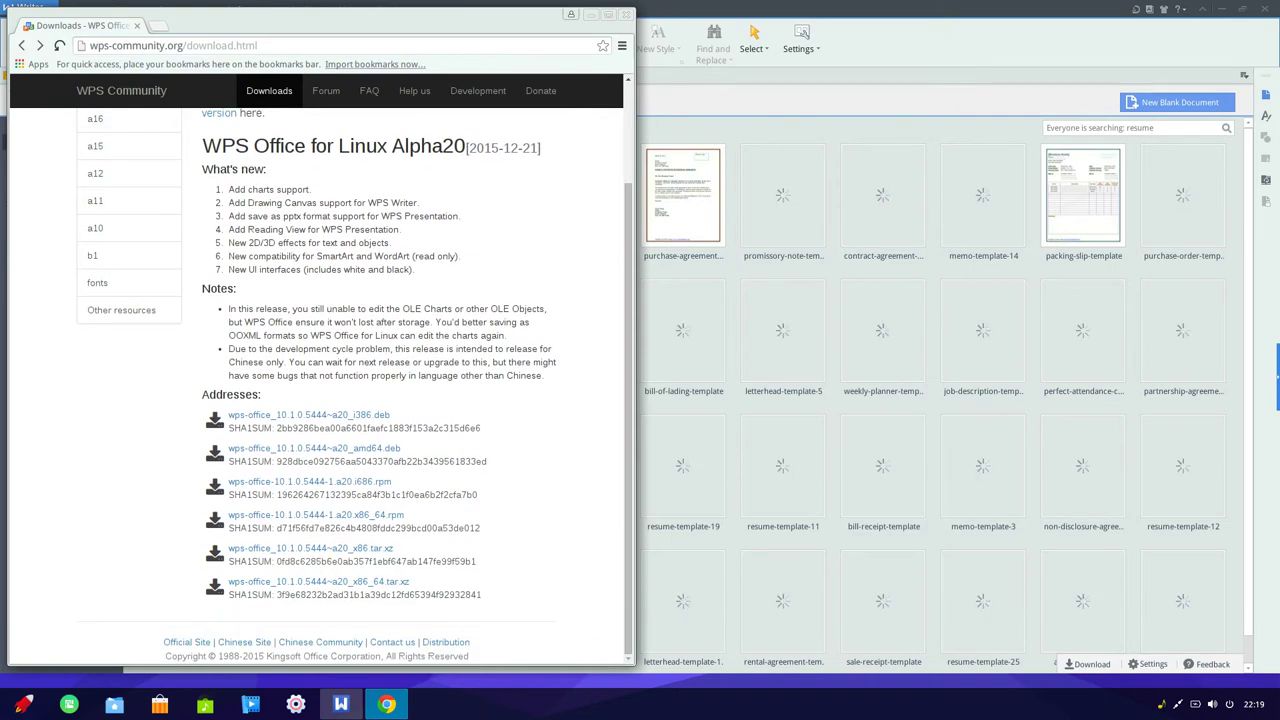
{"action": "left_click", "coordinate": [314, 448]}
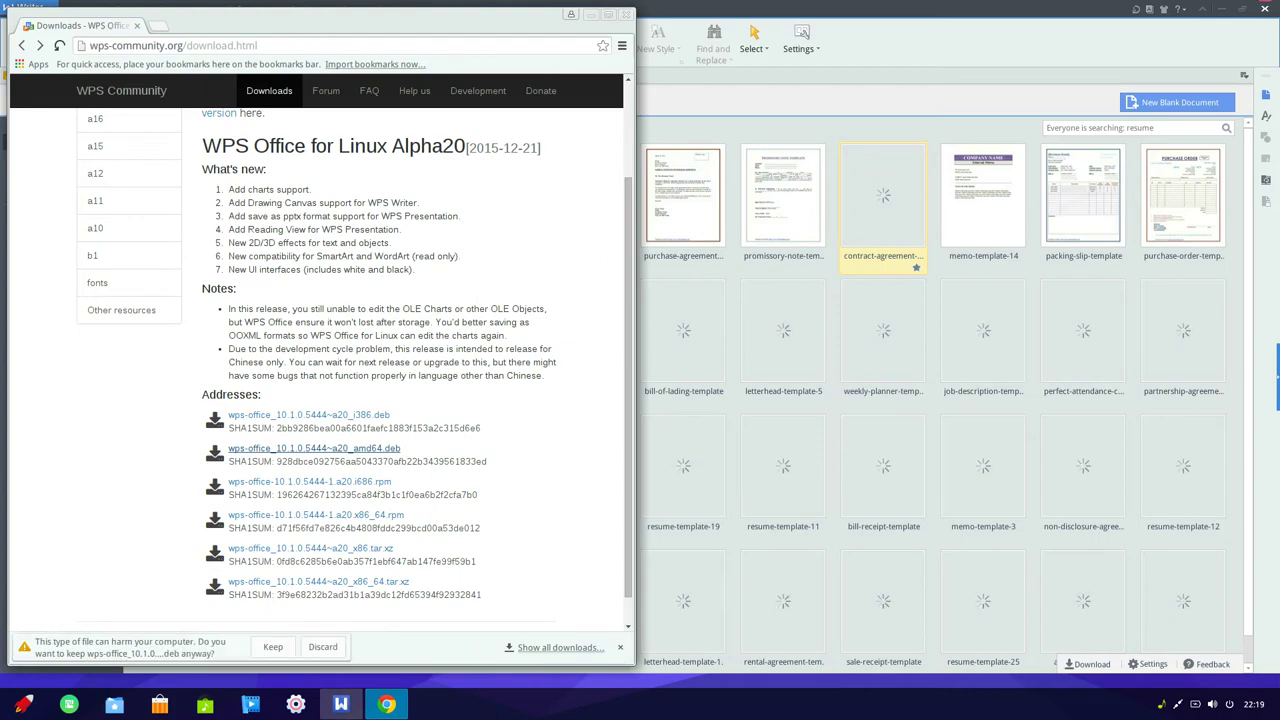
{"action": "left_click", "coordinate": [1265, 9]}
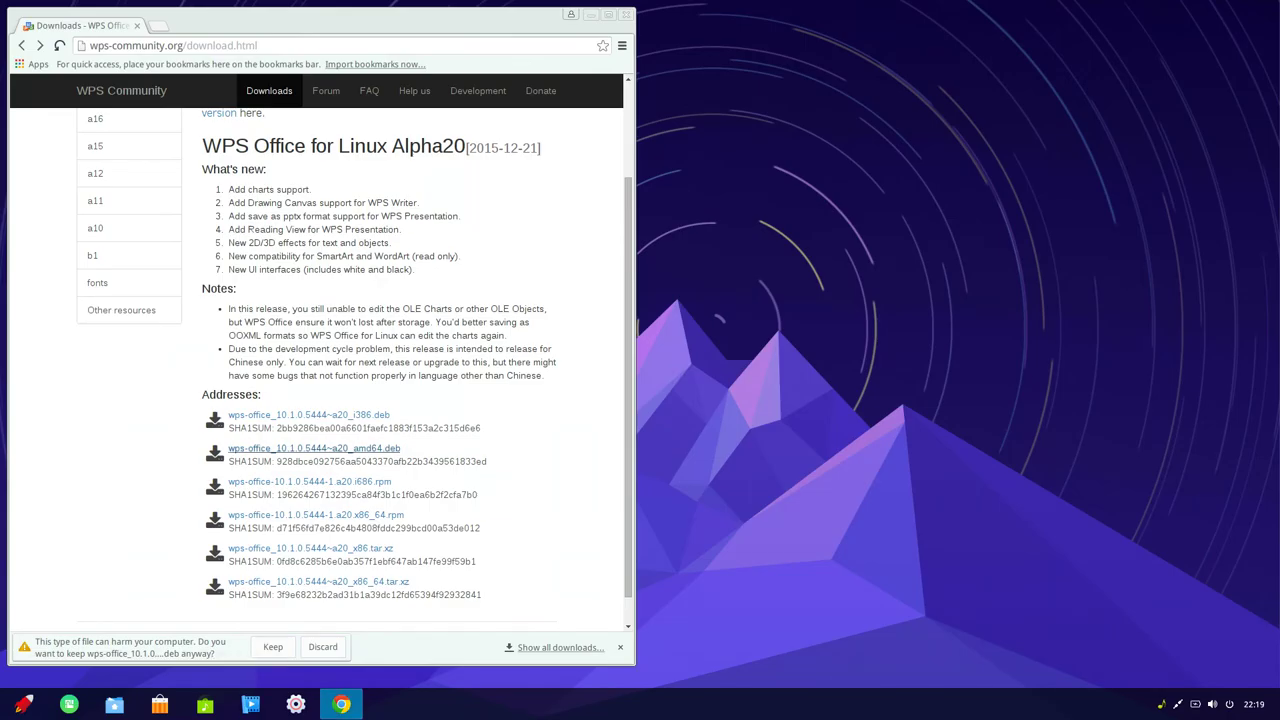
{"action": "left_click", "coordinate": [273, 647]}
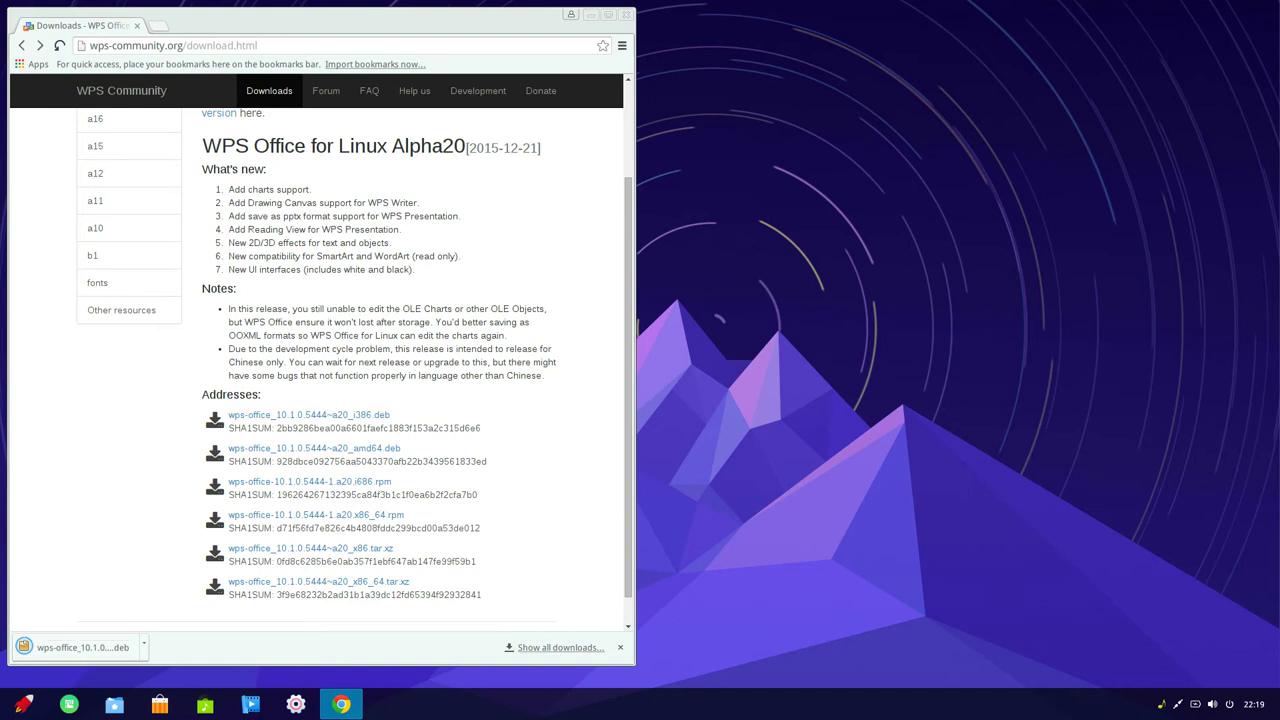
Install the downloaded wps-office package, entering the administrator password and enabling automatic closing of the progress window; close the browser meanwhile.
{"action": "left_click", "coordinate": [82, 647]}
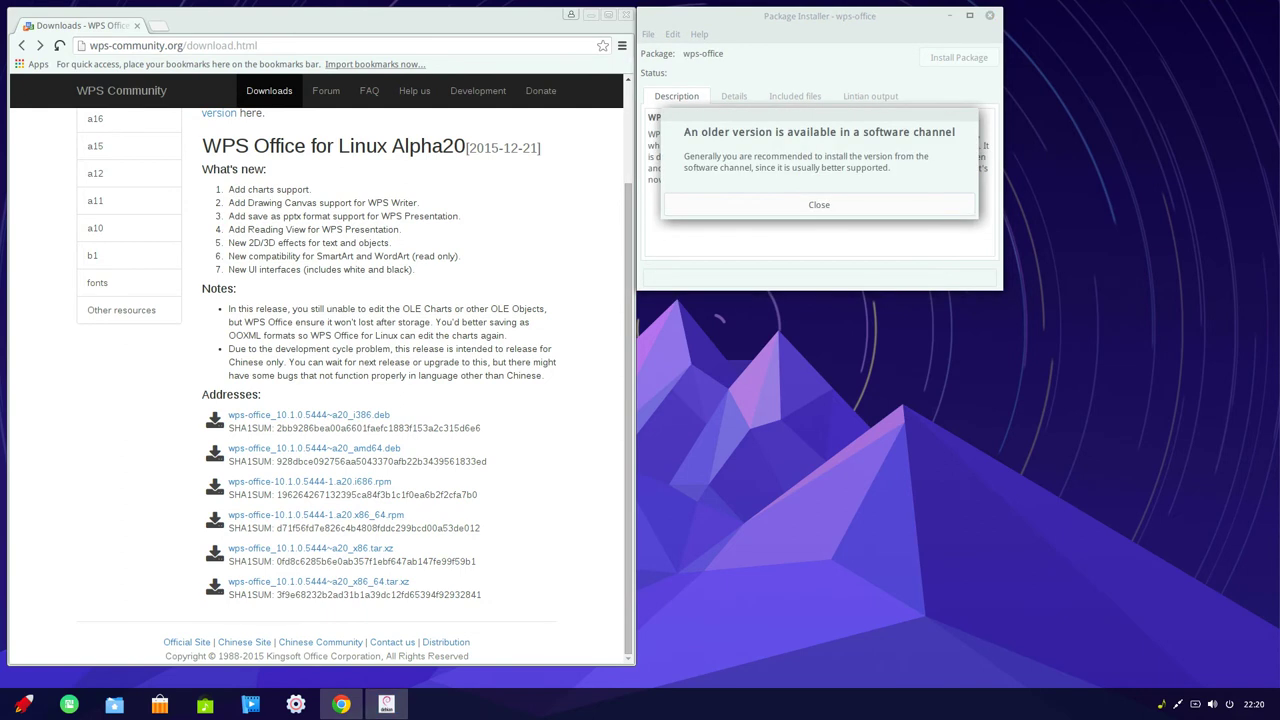
{"action": "left_click", "coordinate": [819, 205]}
{"action": "key", "text": "Return"}
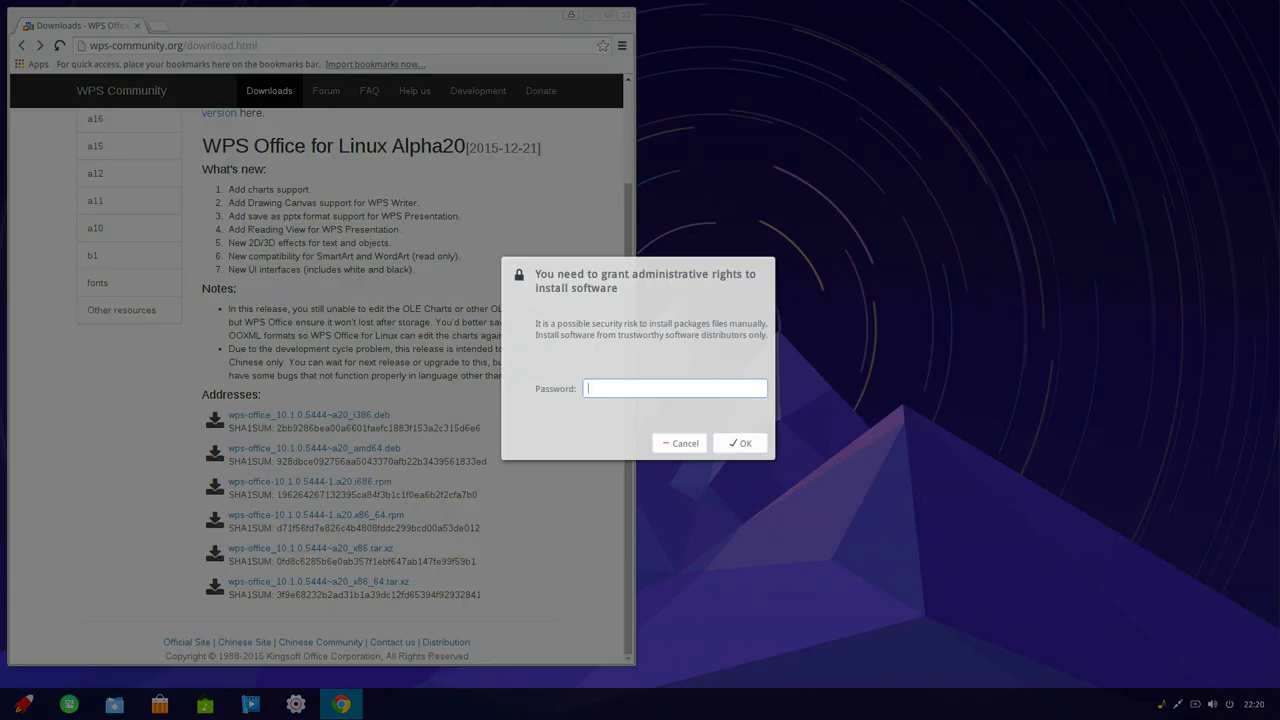
{"action": "type", "text": "************"}
{"action": "key", "text": "Return"}
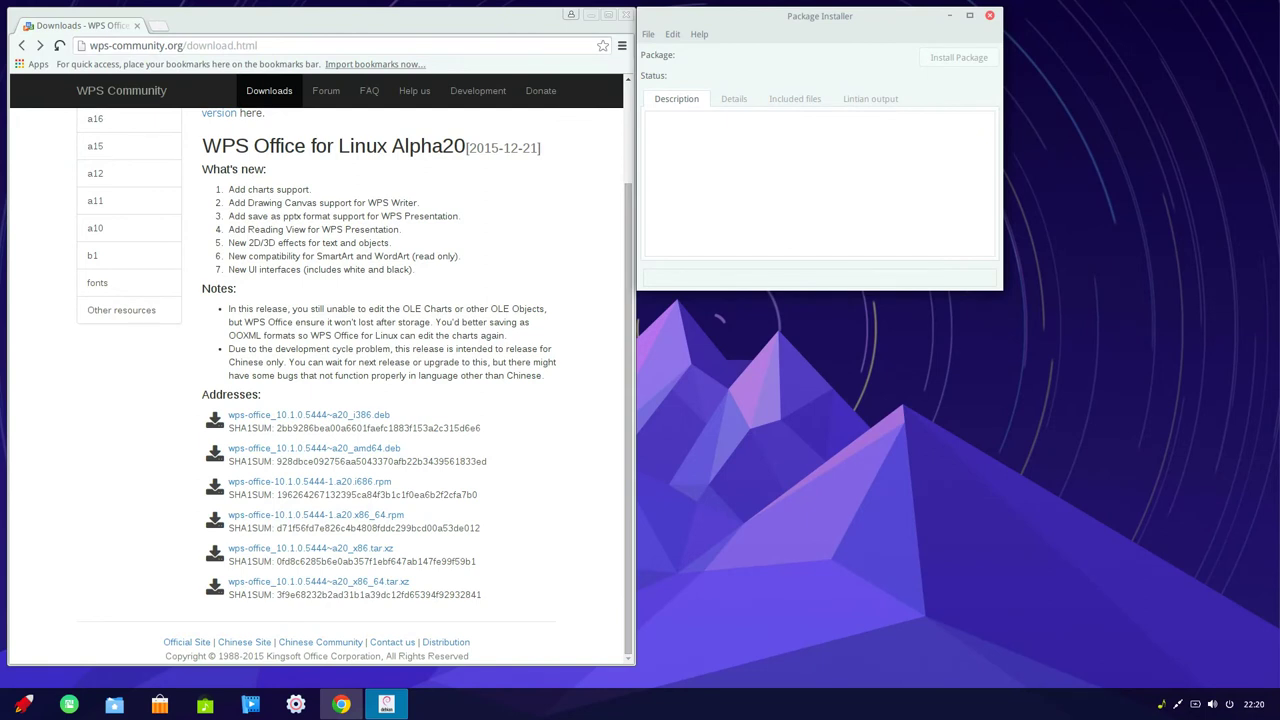
{"action": "key", "text": "alt+F4"}
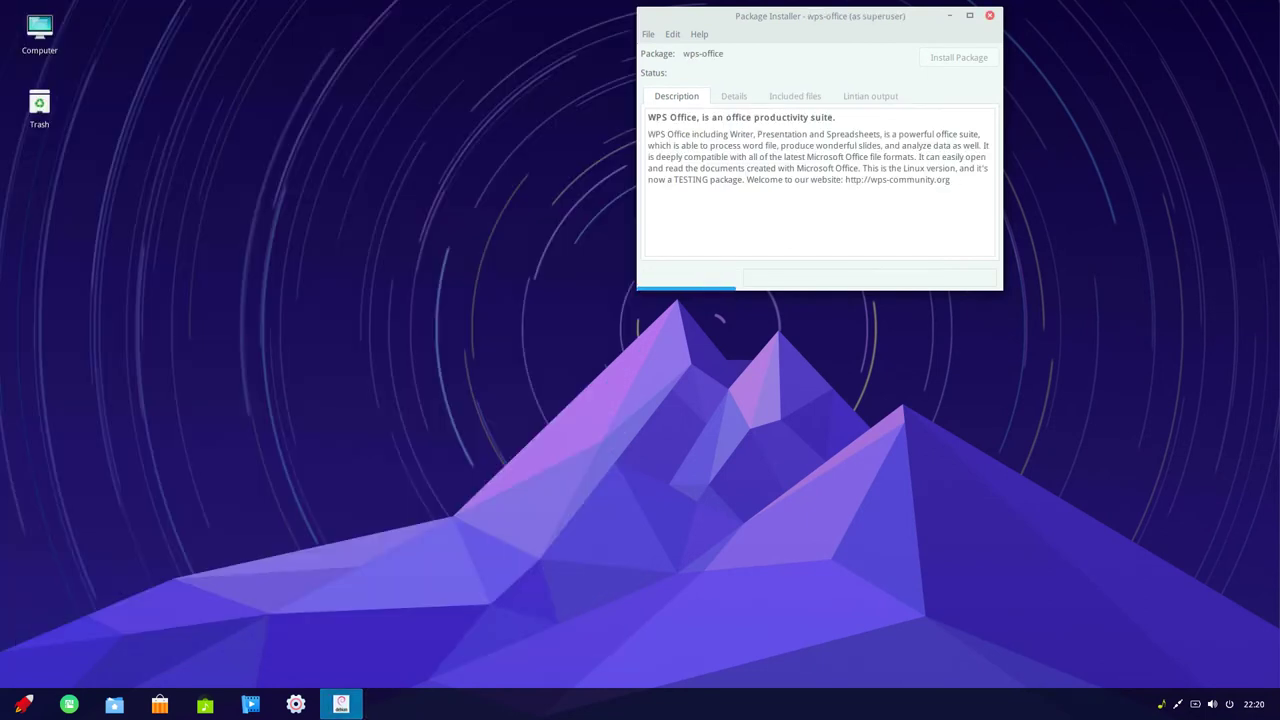
{"action": "left_click", "coordinate": [685, 184]}
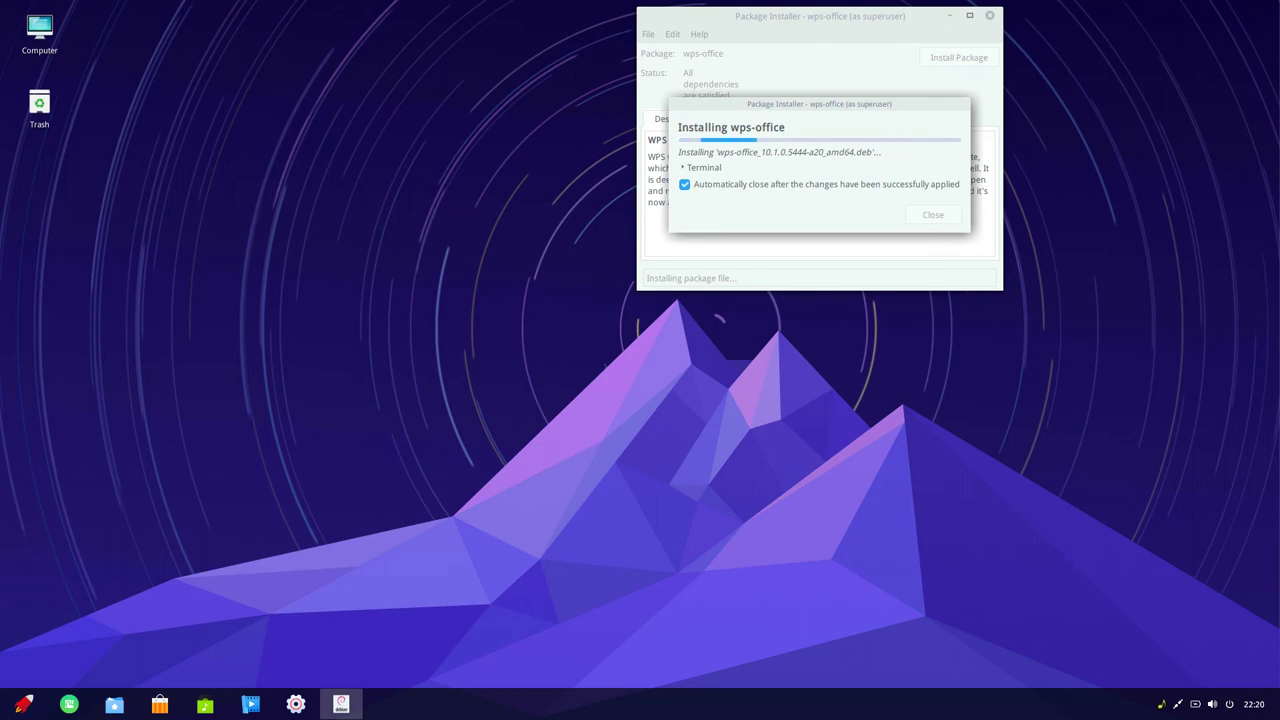
Look through the launcher's applications and sorting options during the installation, and close the package installer.
{"action": "key", "text": "super"}
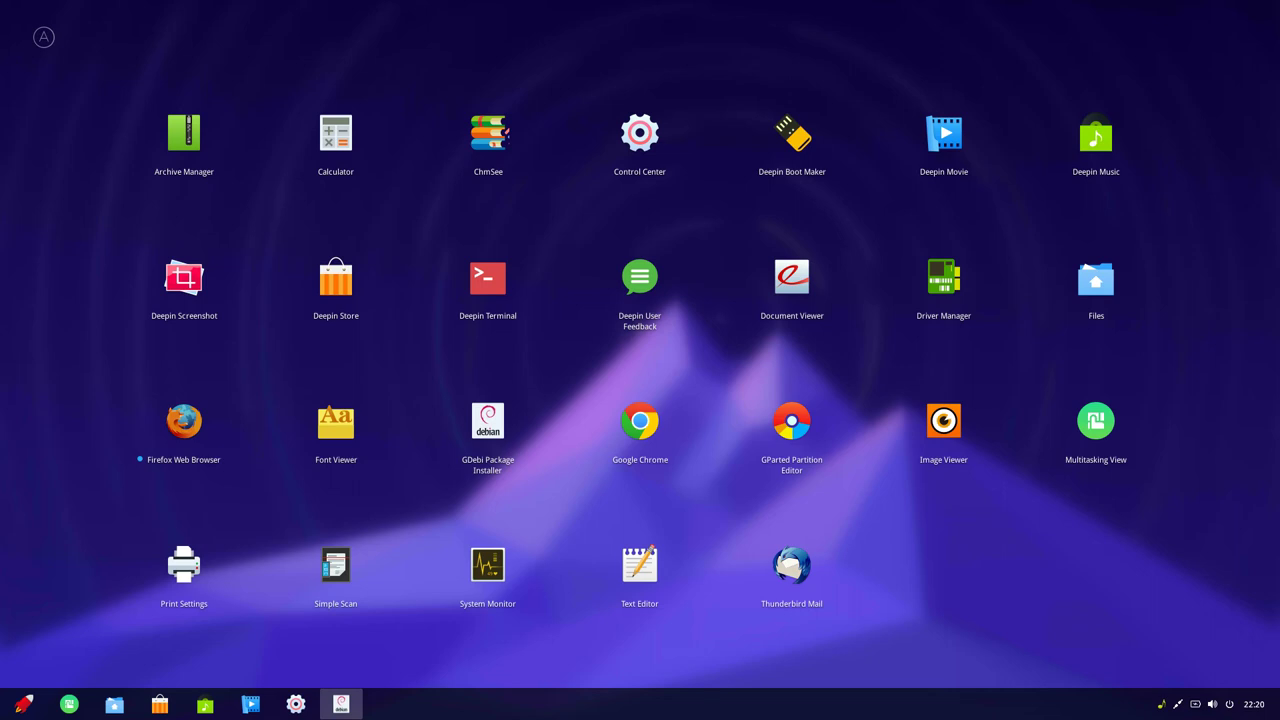
{"action": "scroll", "coordinate": [640, 365], "scroll_direction": "down", "scroll_amount": 1}
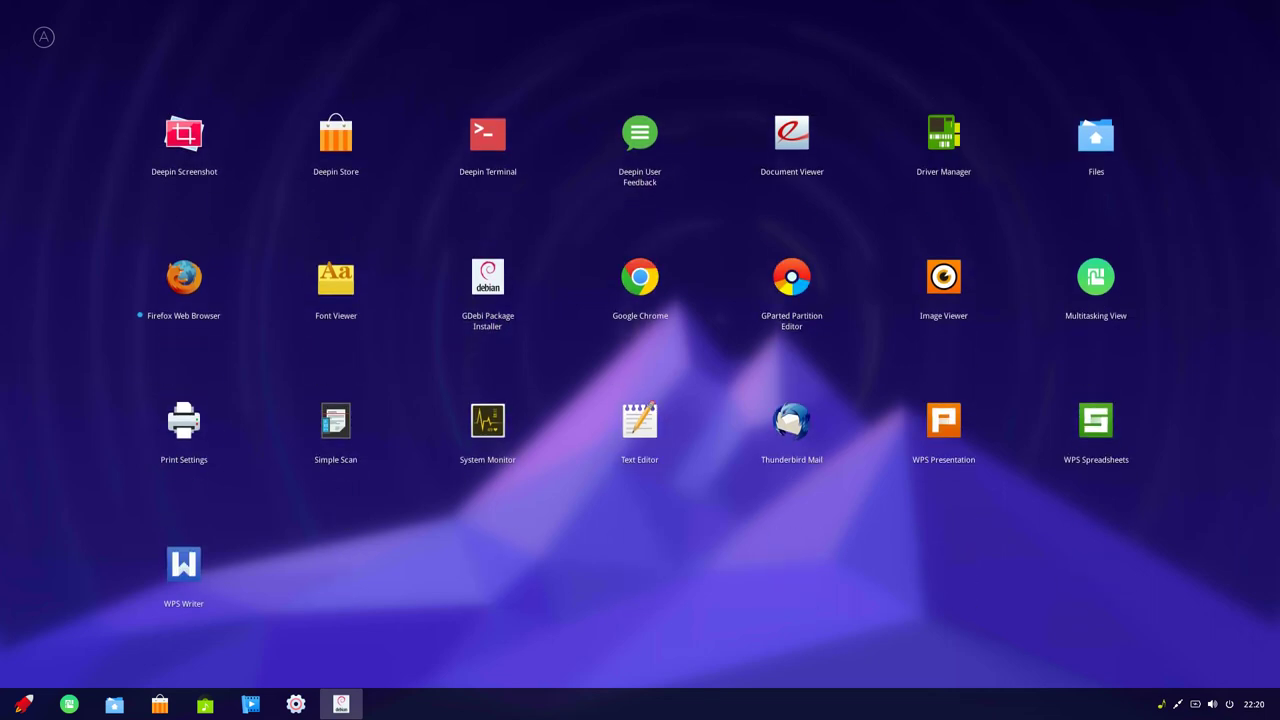
{"action": "scroll", "coordinate": [640, 365], "scroll_direction": "up", "scroll_amount": 1}
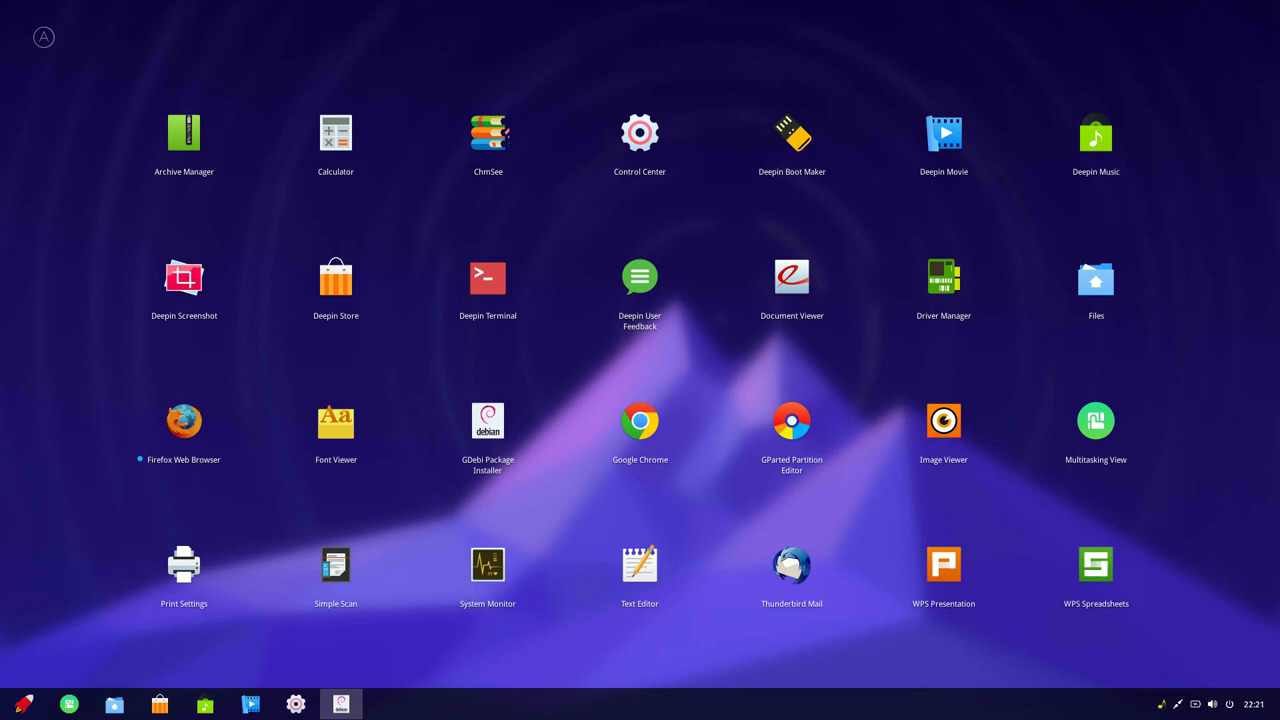
{"action": "mouse_move", "coordinate": [44, 38]}
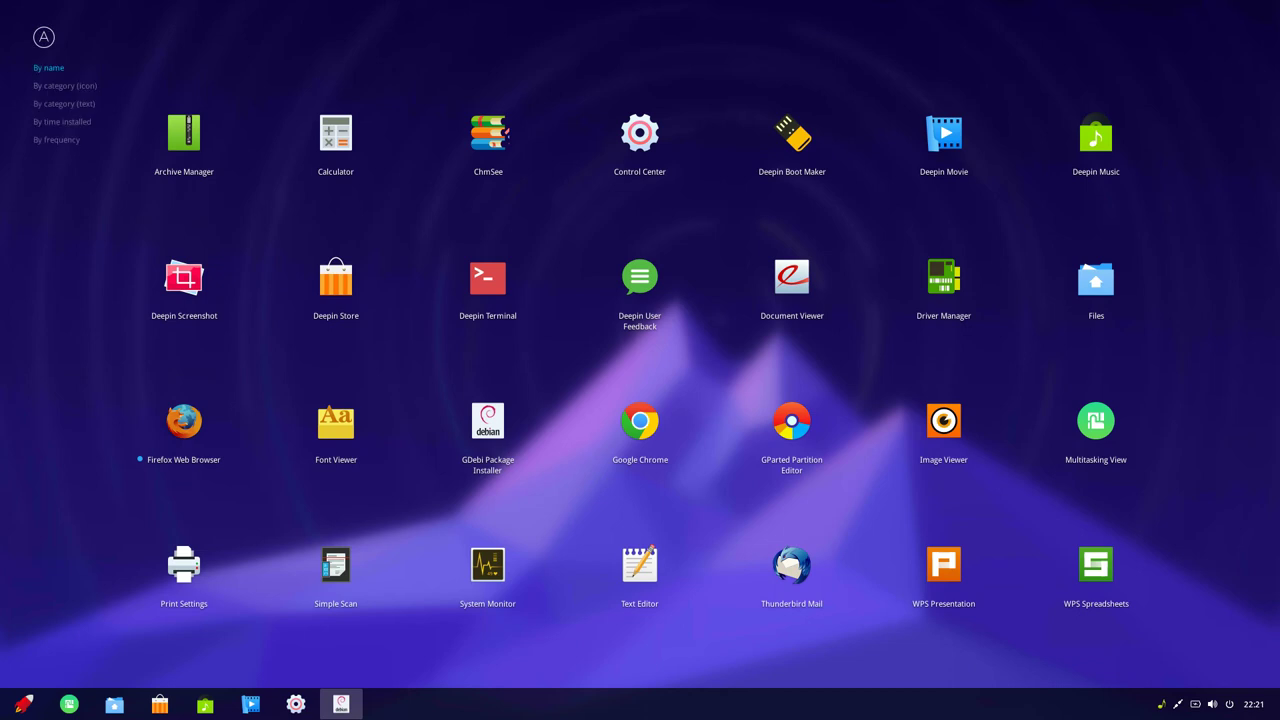
{"action": "key", "text": "Escape"}
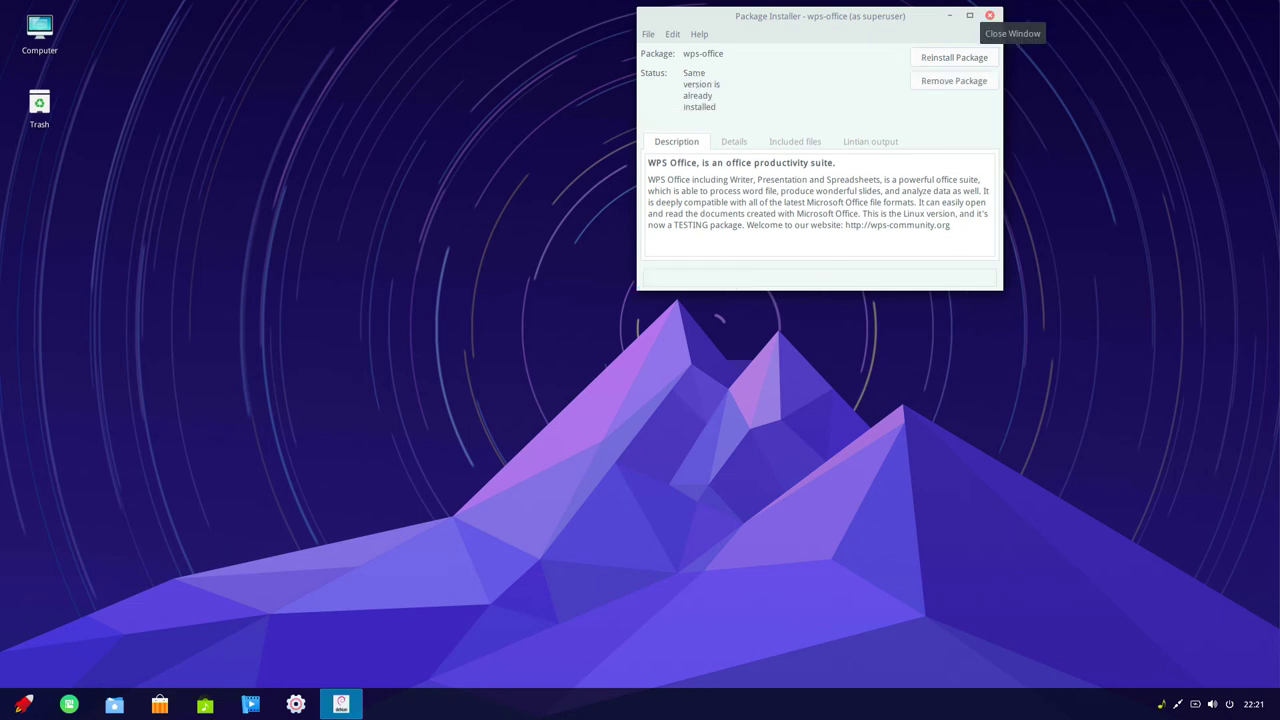
{"action": "left_click", "coordinate": [989, 15]}
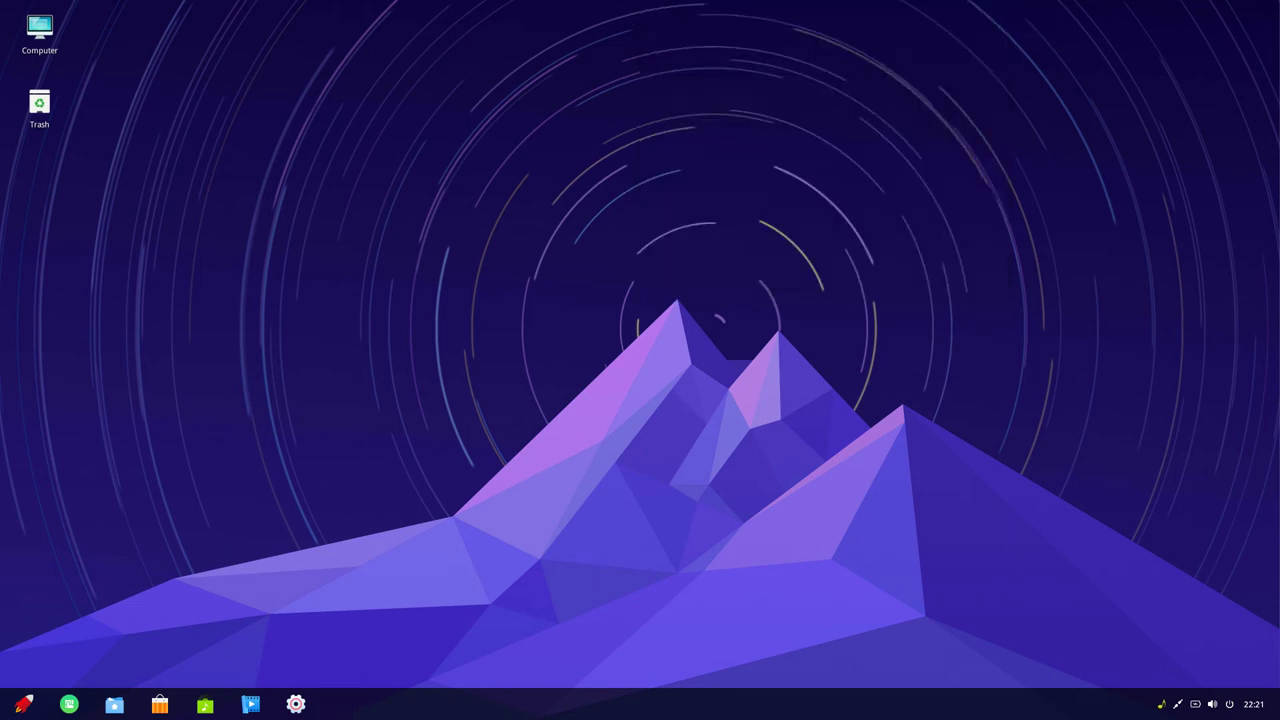
Launch the updated WPS Writer from the launcher.
{"action": "key", "text": "super"}
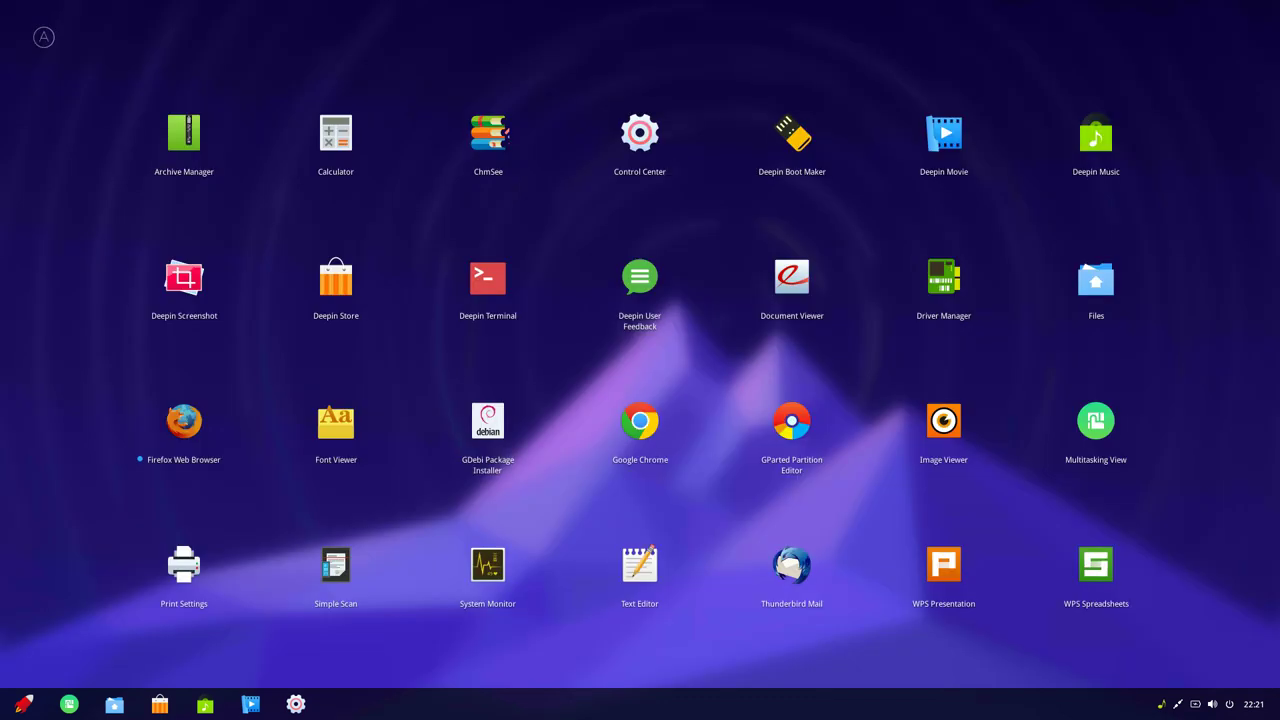
{"action": "scroll", "coordinate": [640, 360], "scroll_direction": "down", "scroll_amount": 3}
{"action": "left_click", "coordinate": [184, 568]}
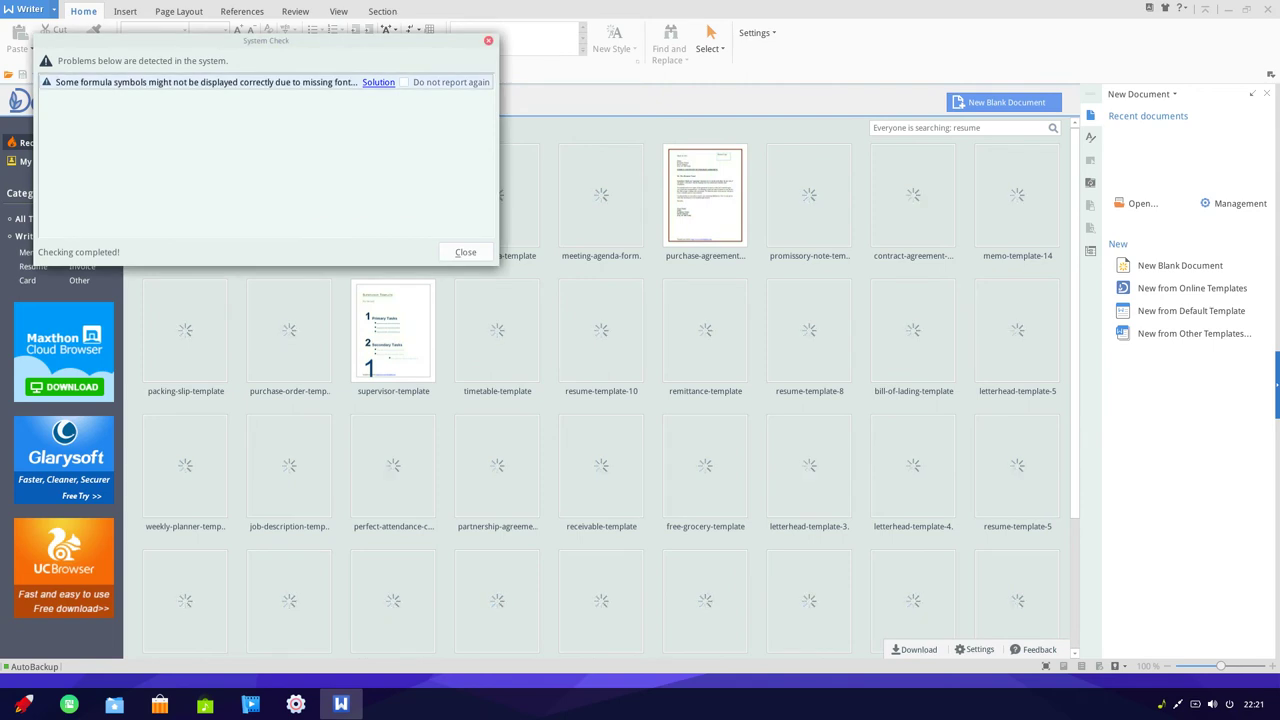
View the translated solution page for the missing formula symbol fonts, and close it along with the system check.
{"action": "left_click", "coordinate": [378, 82]}
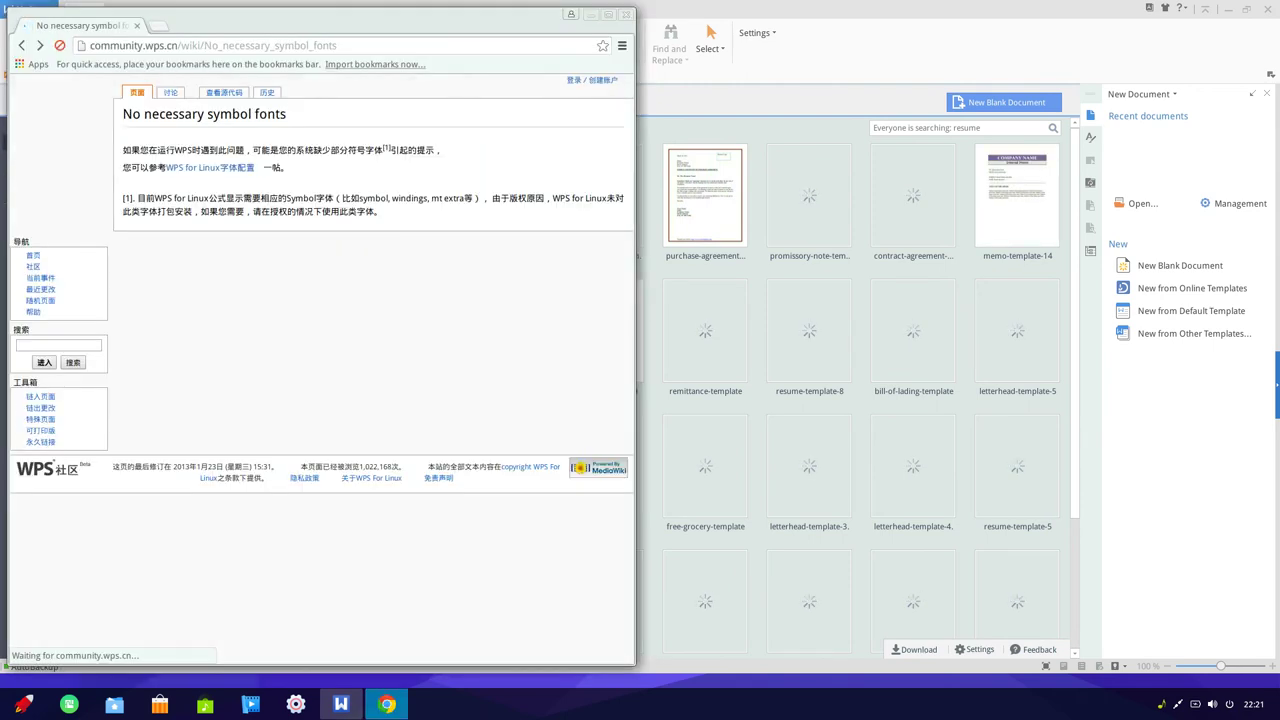
{"action": "left_click", "coordinate": [499, 105]}
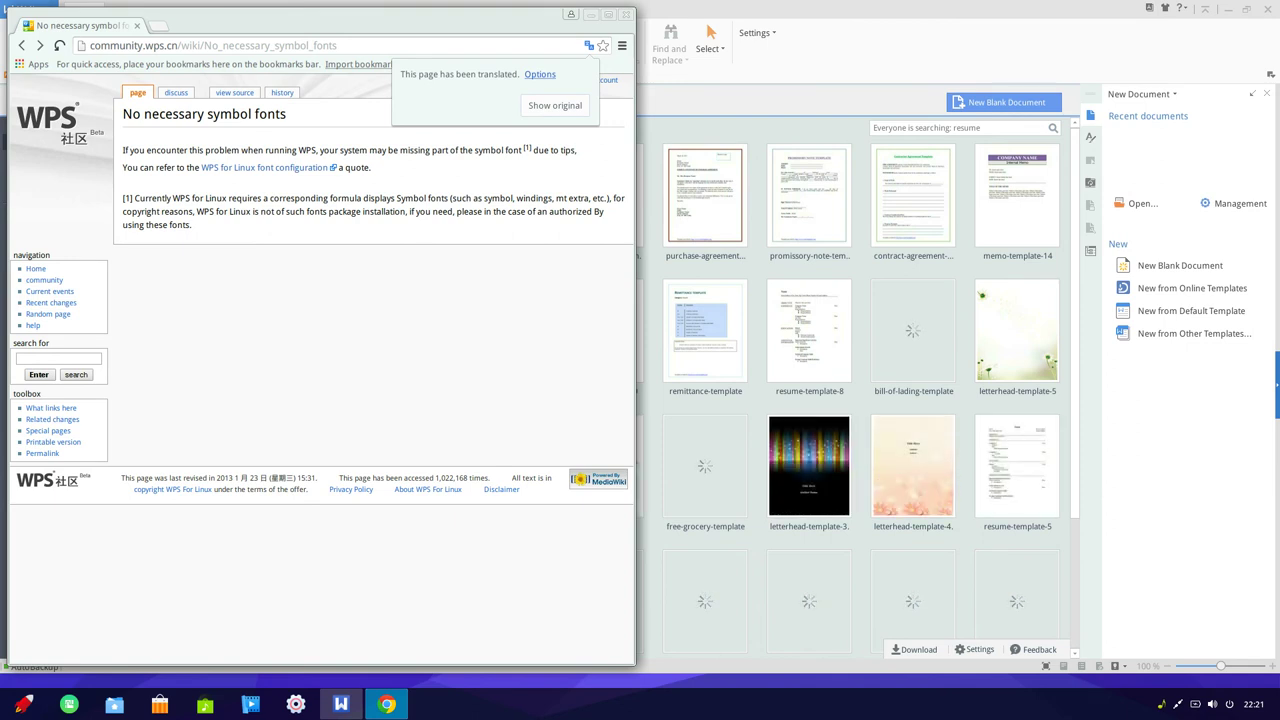
{"action": "left_click", "coordinate": [626, 15]}
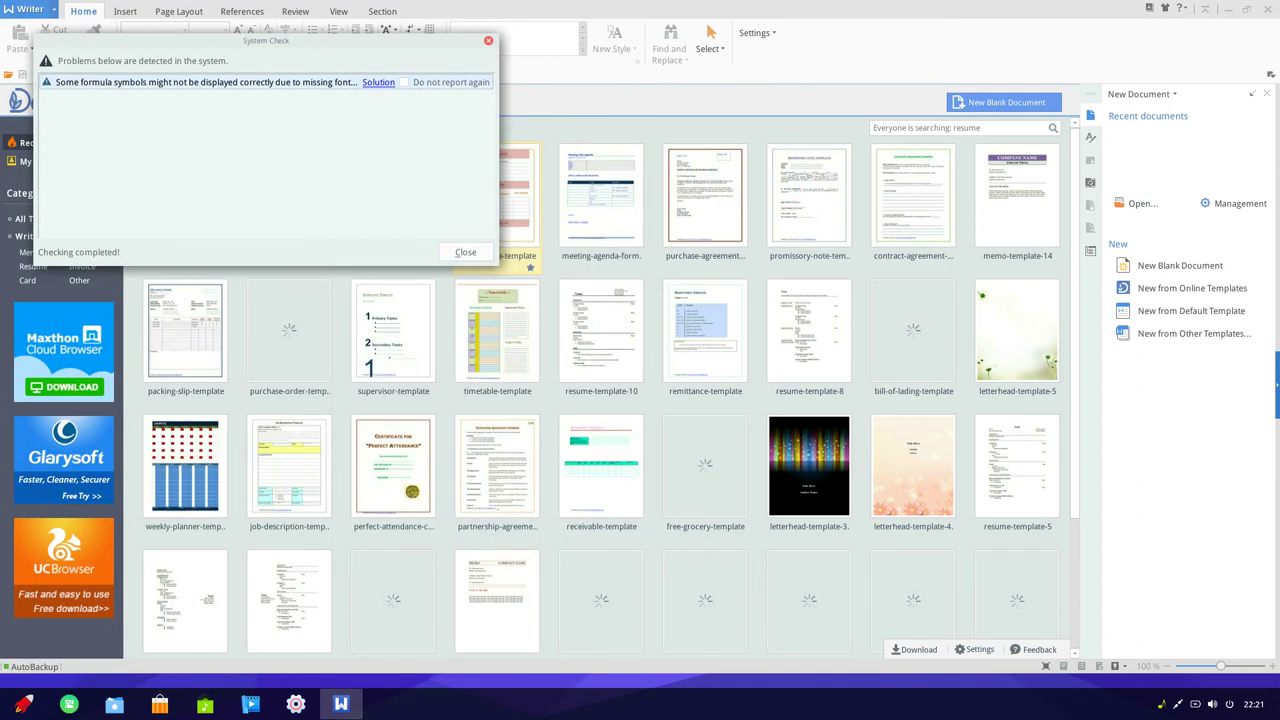
{"action": "left_click", "coordinate": [466, 252]}
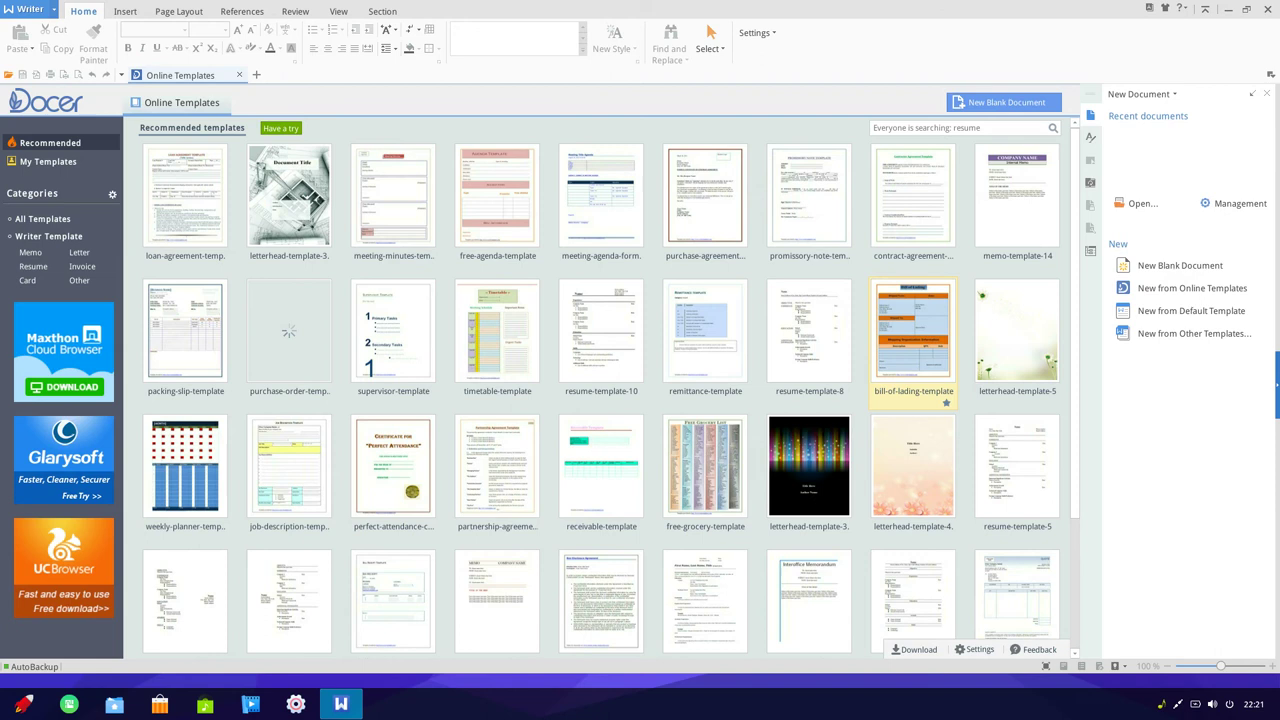
Preview the bill-of-lading template, close it and download the letterhead template with the "Document Title" cover.
{"action": "left_click", "coordinate": [913, 335]}
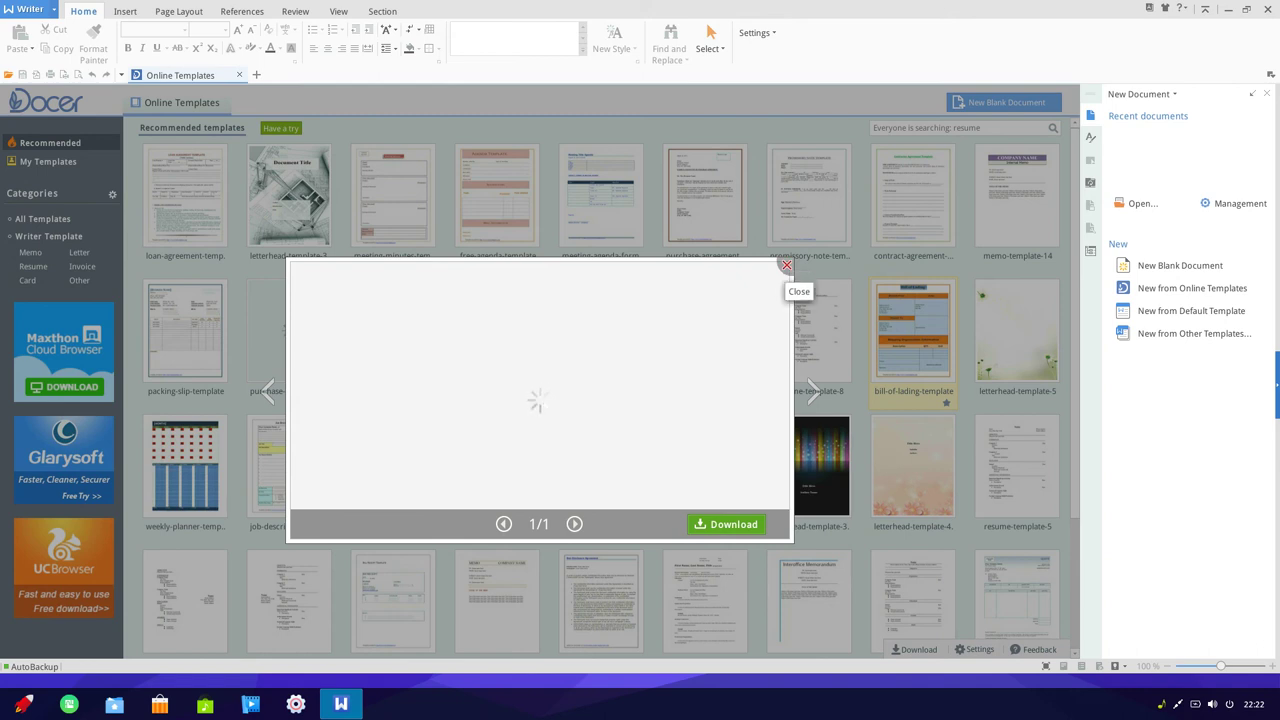
{"action": "left_click", "coordinate": [787, 265]}
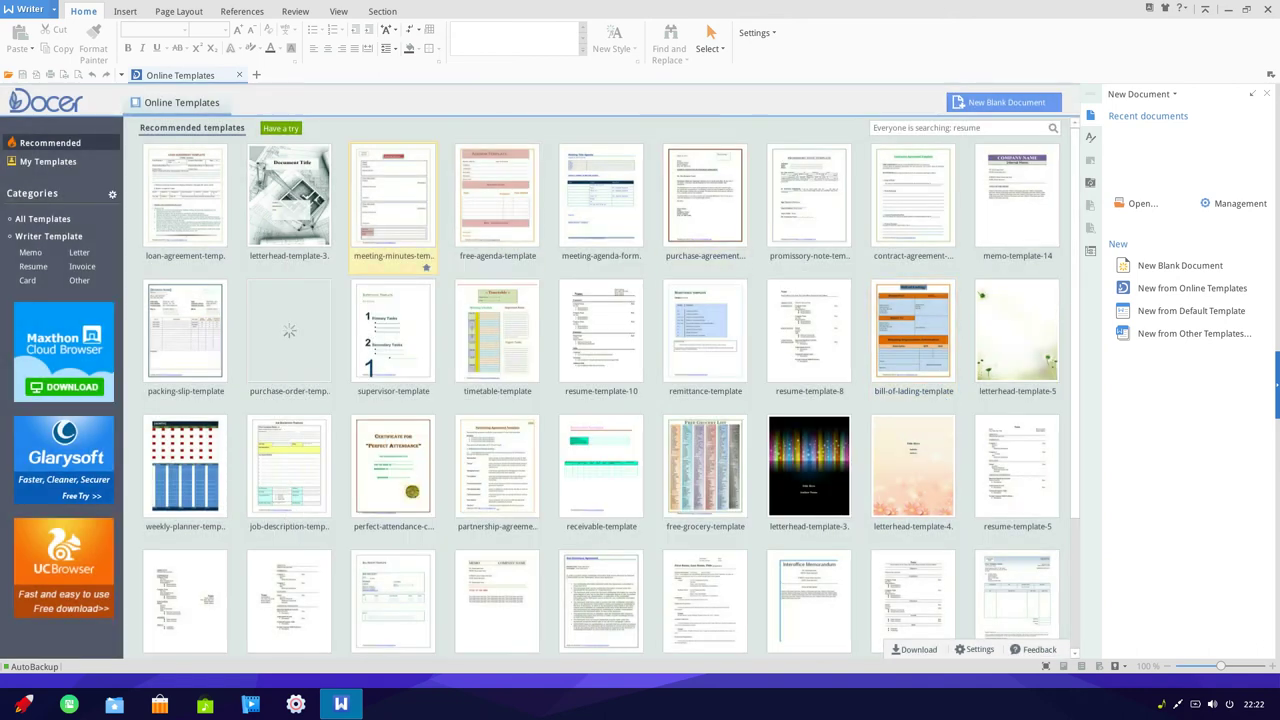
{"action": "left_click", "coordinate": [289, 195]}
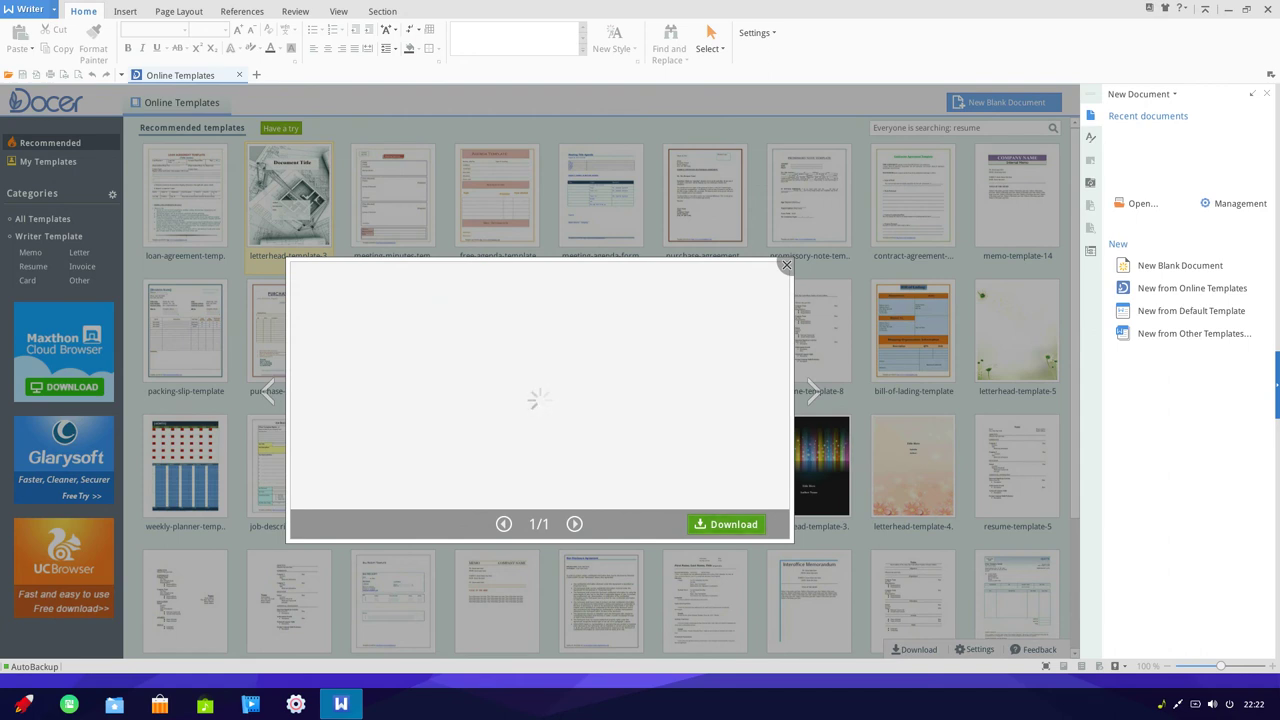
{"action": "left_click", "coordinate": [726, 524]}
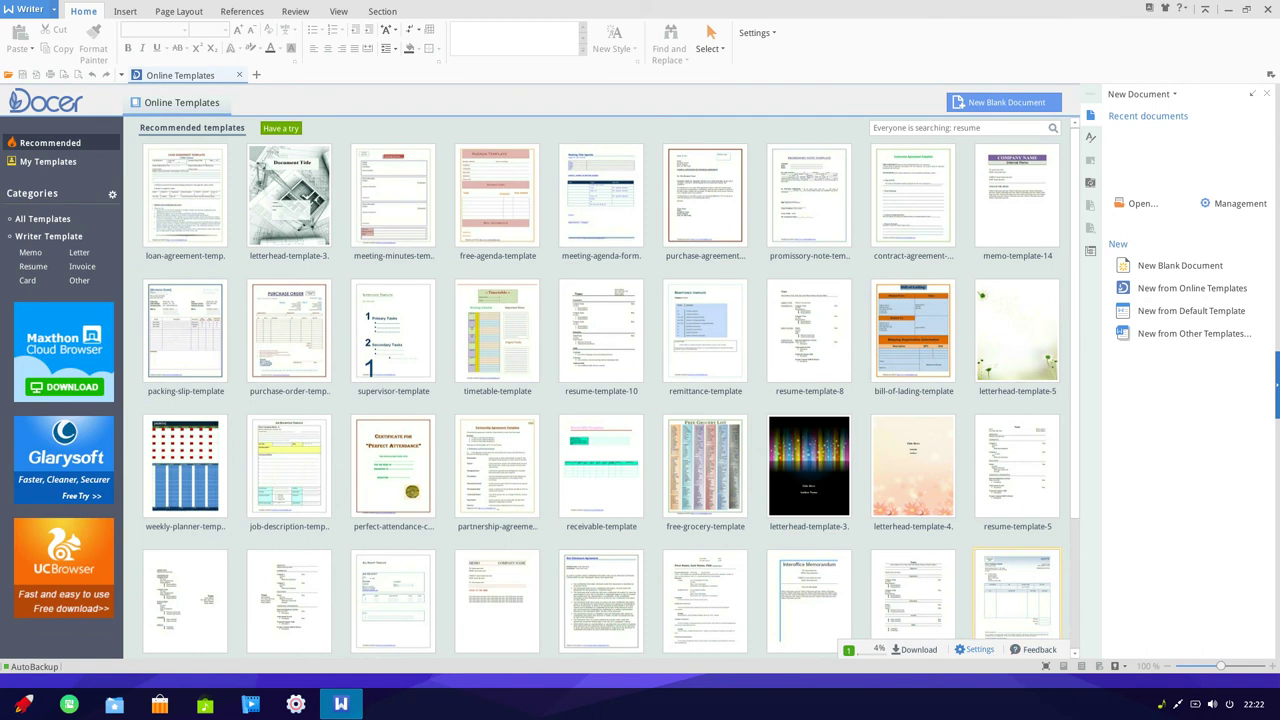
Check the template download location, accept it, and toggle the Writer window between restored and maximized.
{"action": "left_click", "coordinate": [973, 649]}
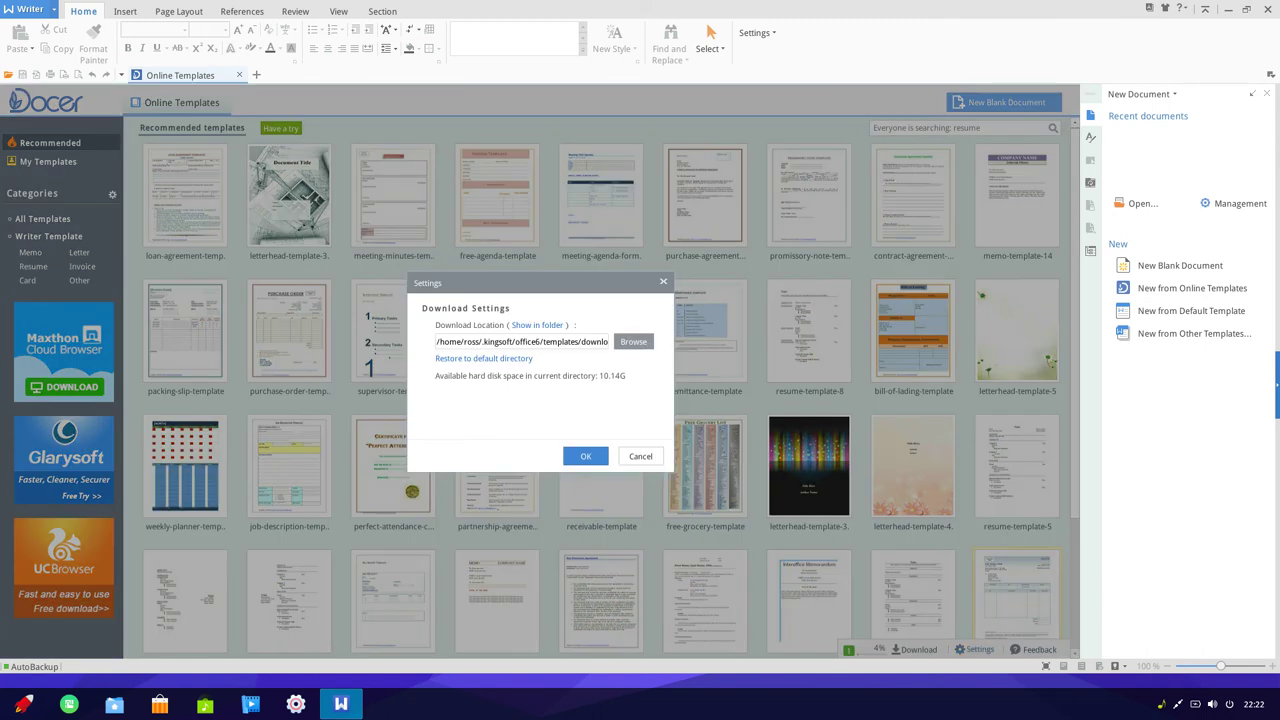
{"action": "left_click", "coordinate": [585, 456]}
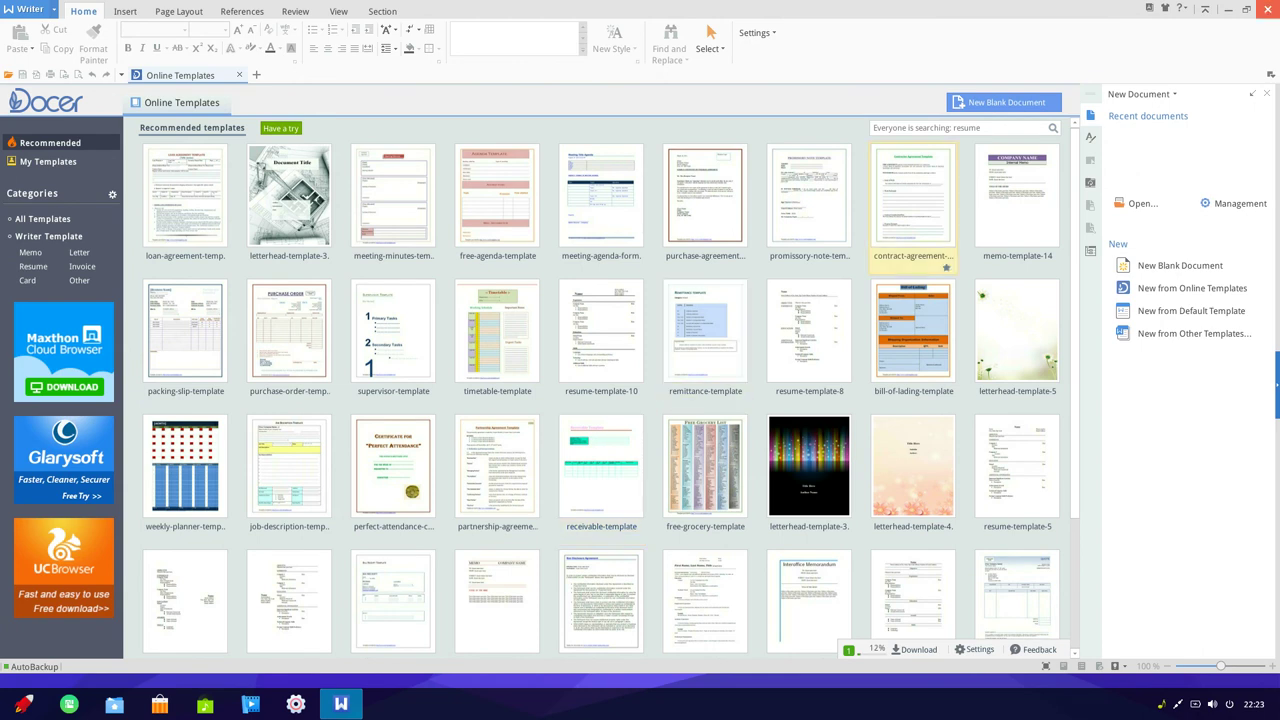
{"action": "left_click", "coordinate": [1246, 9]}
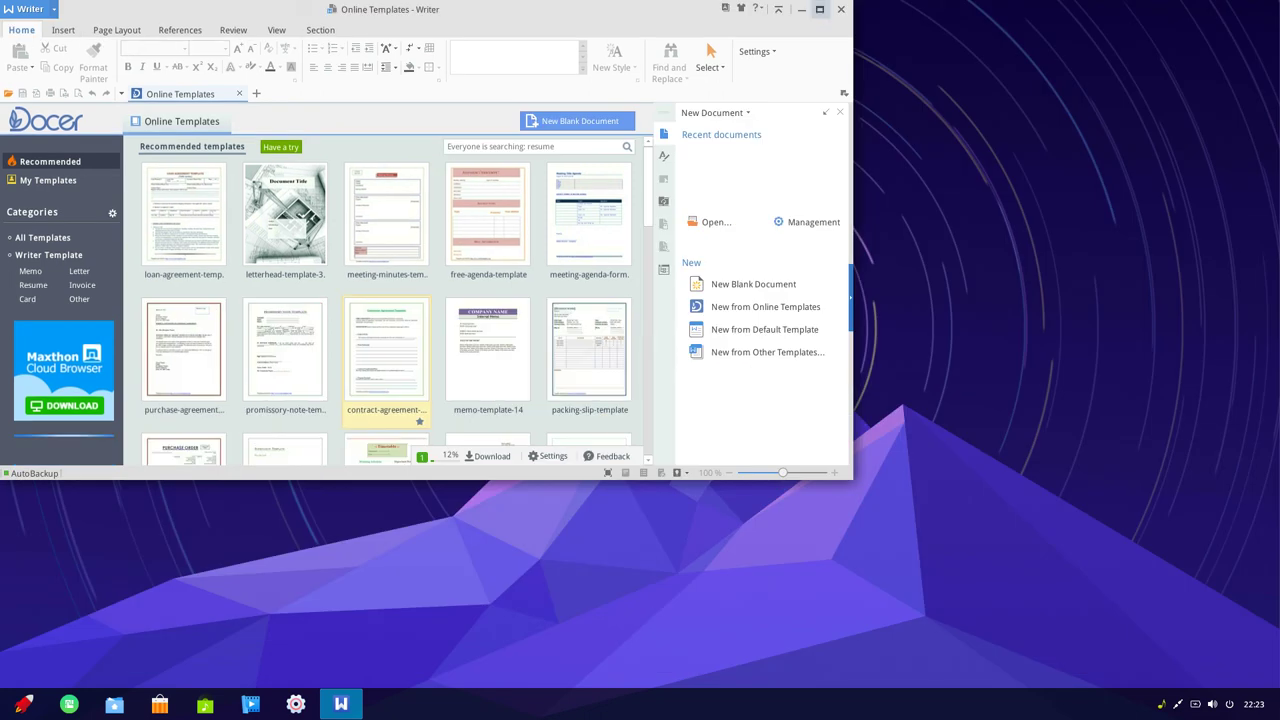
{"action": "left_click", "coordinate": [819, 9]}
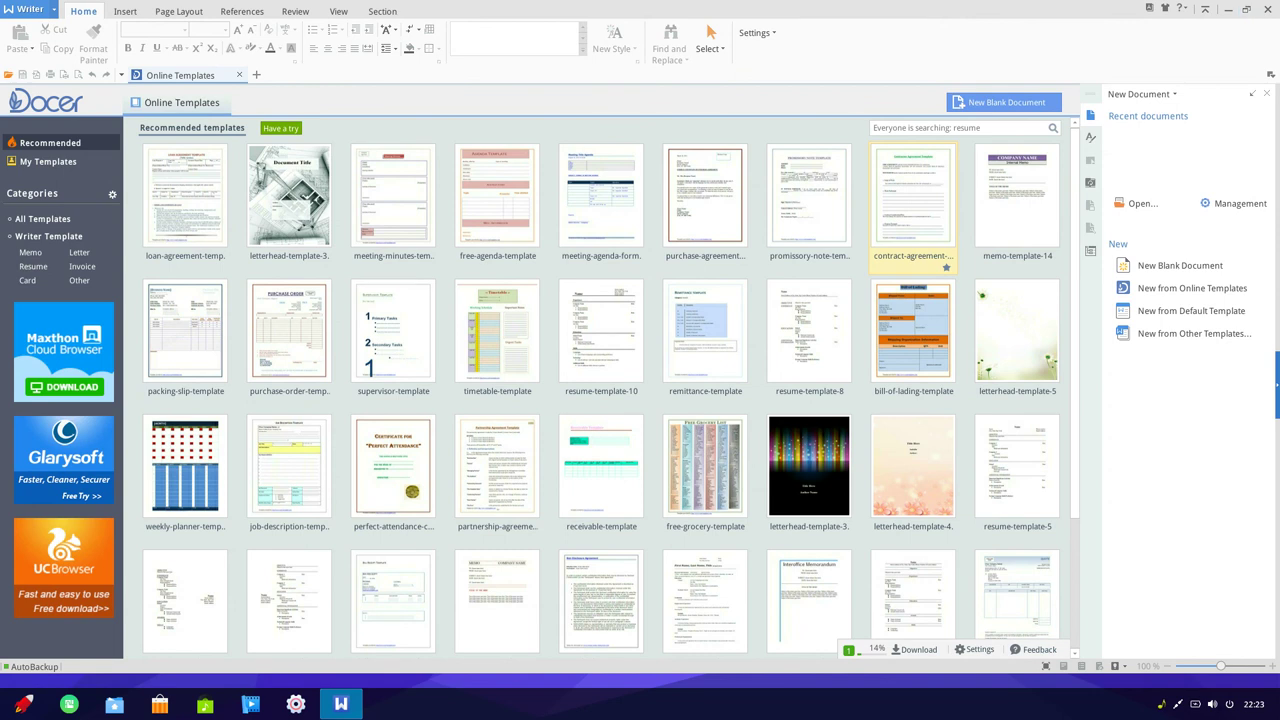
{"action": "left_click", "coordinate": [755, 32]}
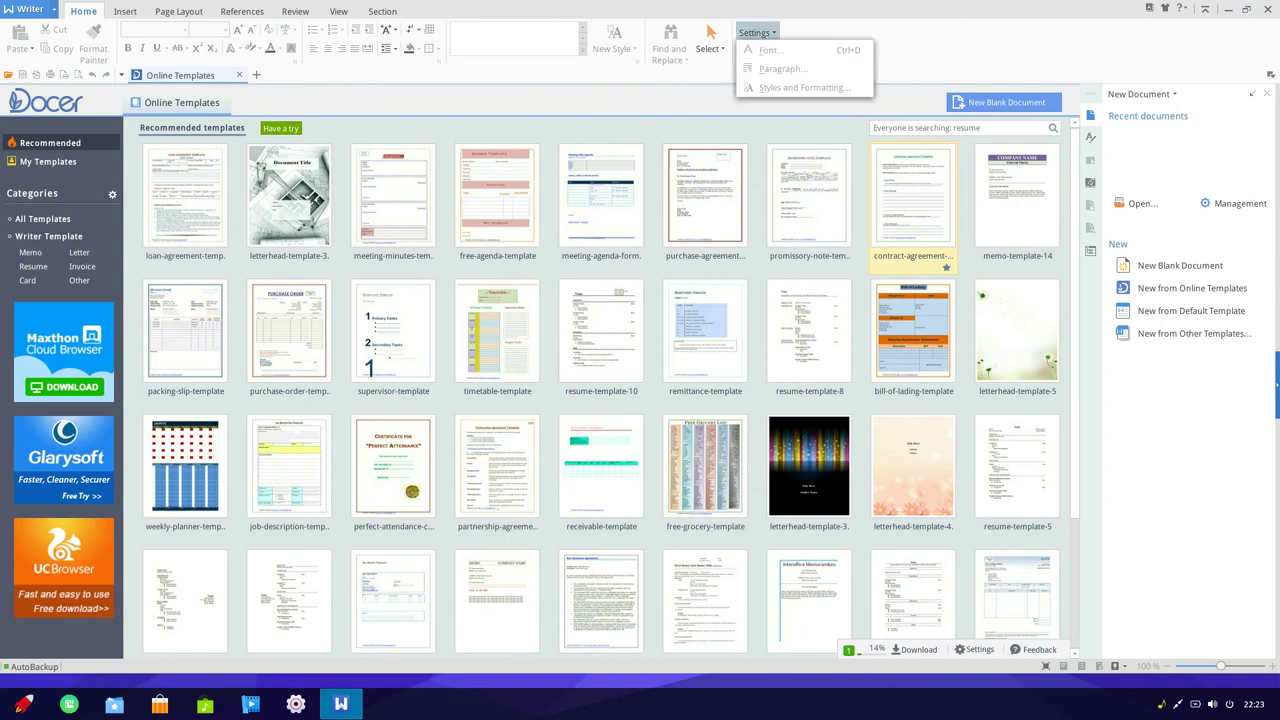
{"action": "left_click", "coordinate": [757, 33]}
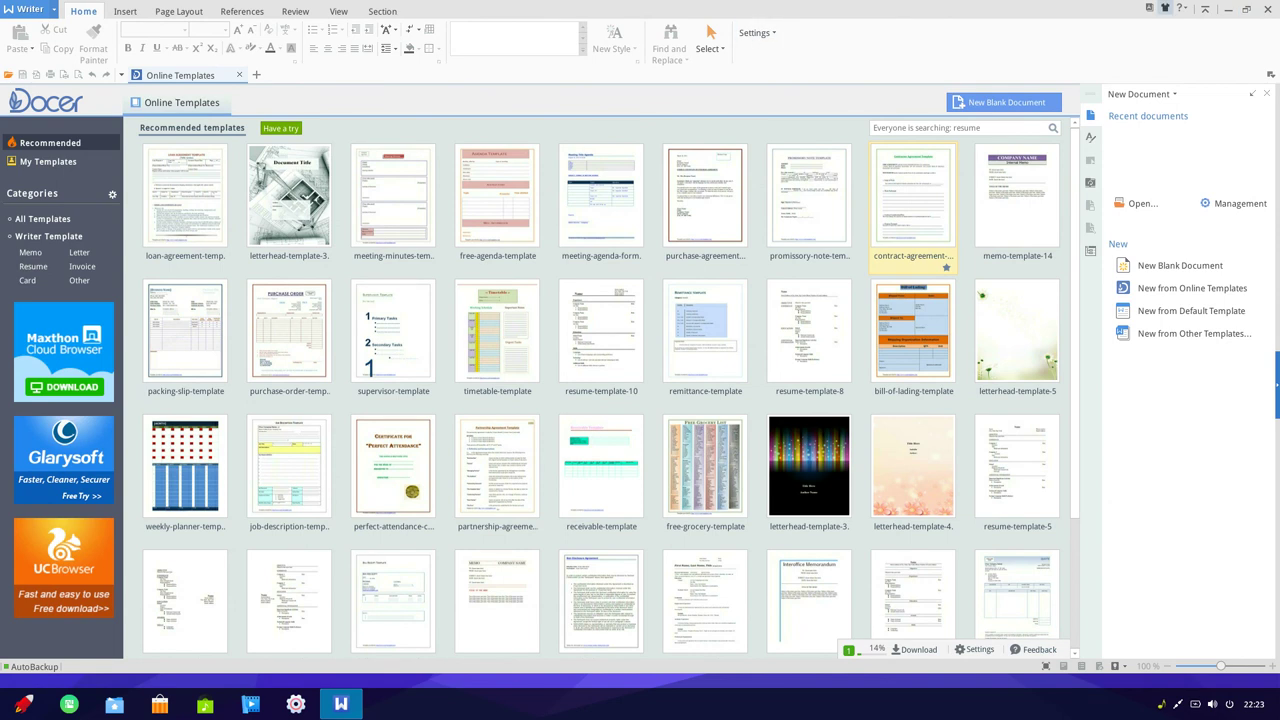
Apply the 2013 Water Blue skin with the dark header to Writer and acknowledge the restart notice.
{"action": "left_click", "coordinate": [1164, 8]}
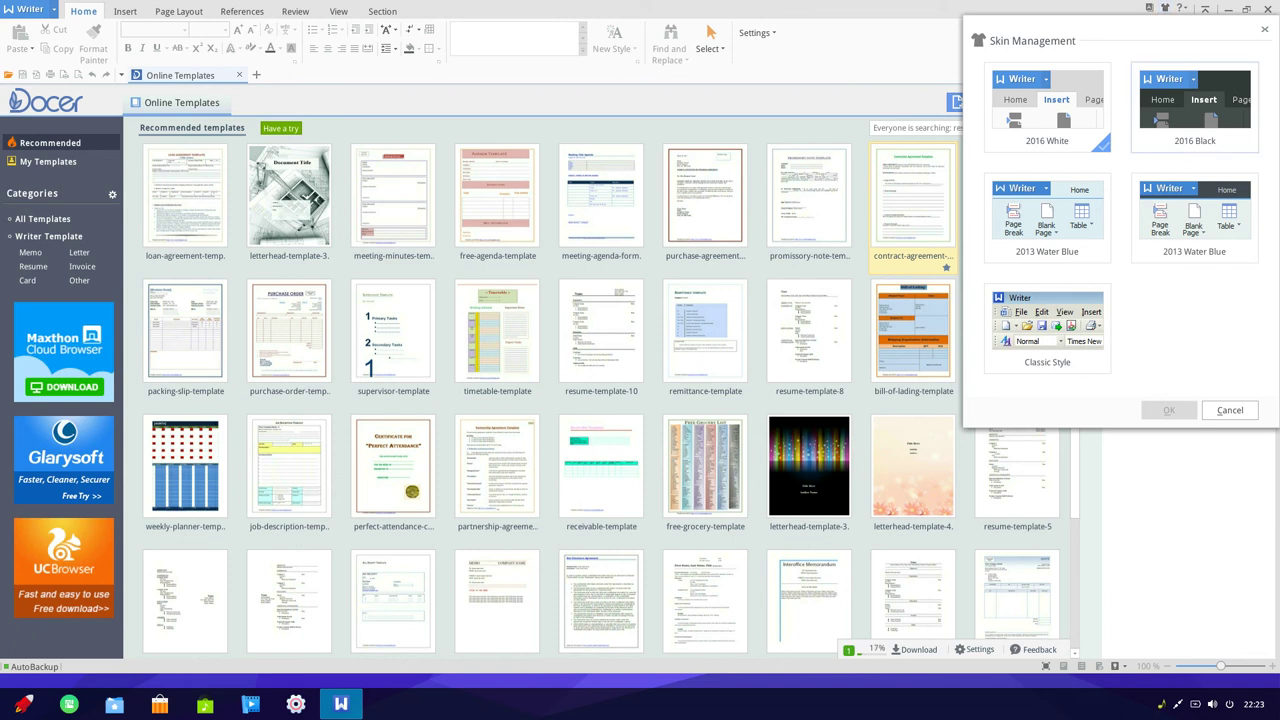
{"action": "left_click", "coordinate": [1194, 215]}
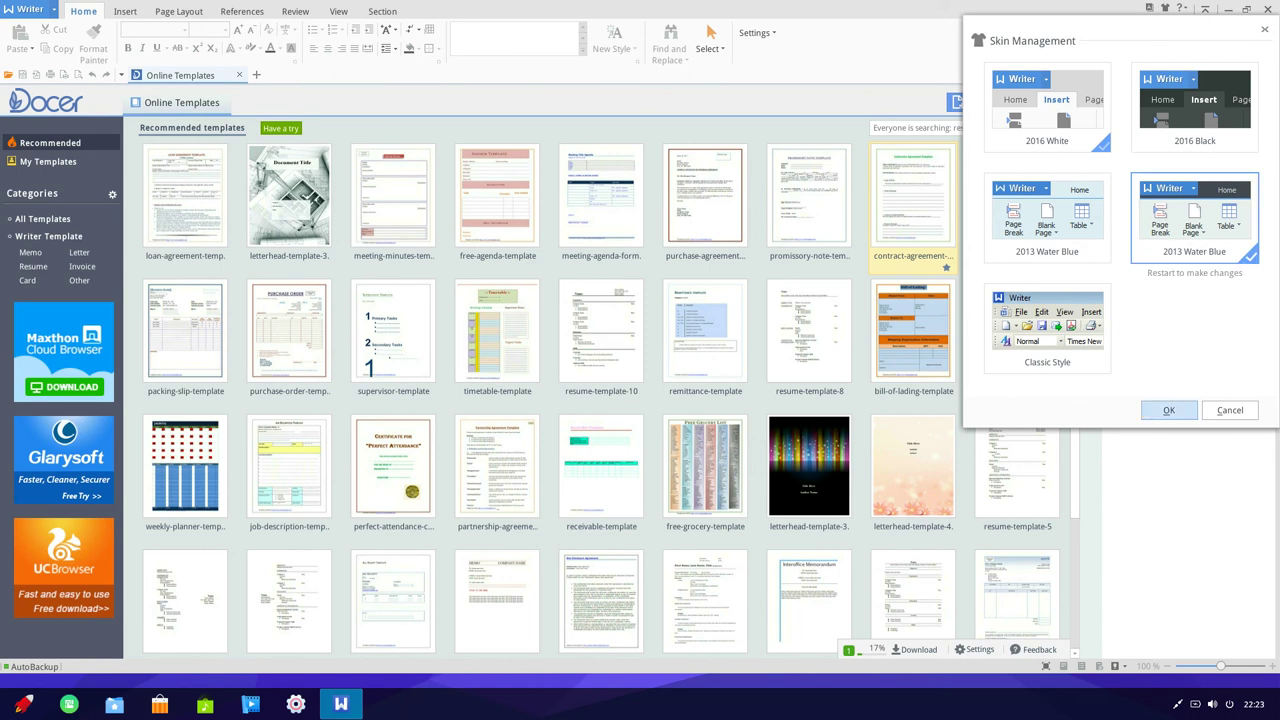
{"action": "left_click", "coordinate": [1168, 410]}
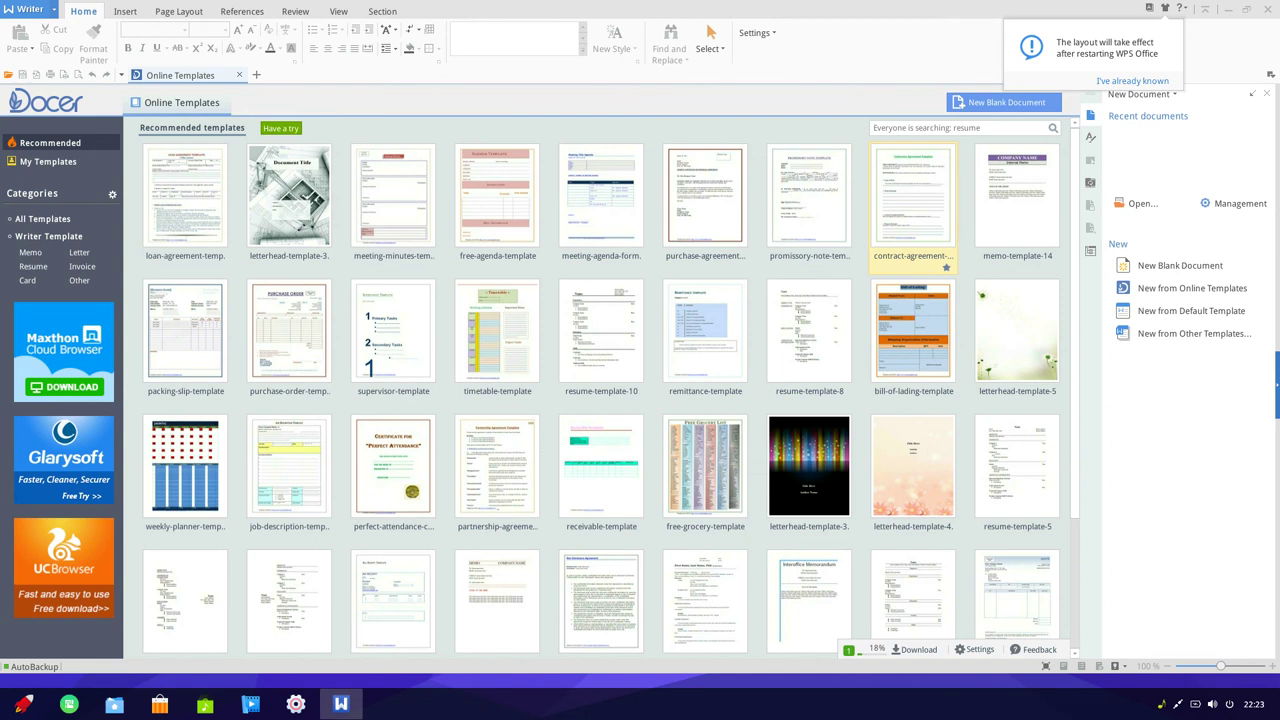
{"action": "left_click", "coordinate": [1132, 81]}
Restart WPS Writer to load the new skin, dismiss the system check, and close Writer again.
{"action": "left_click", "coordinate": [1268, 9]}
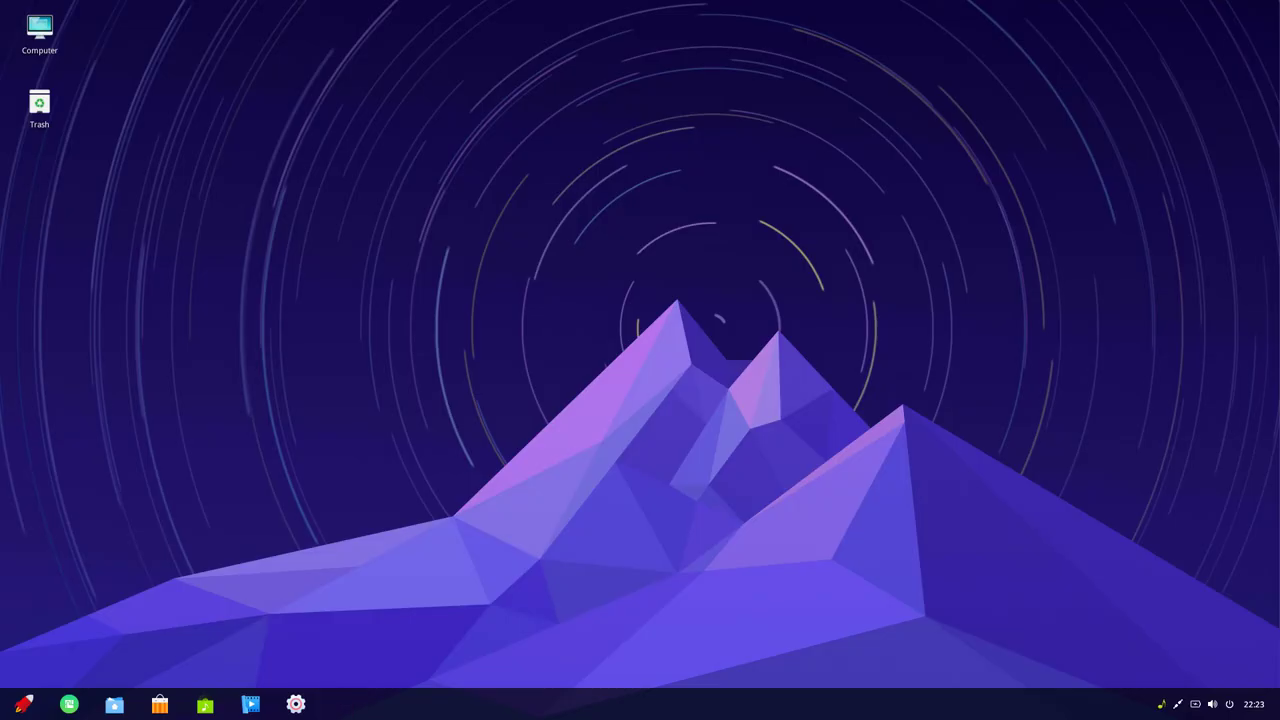
{"action": "key", "text": "super"}
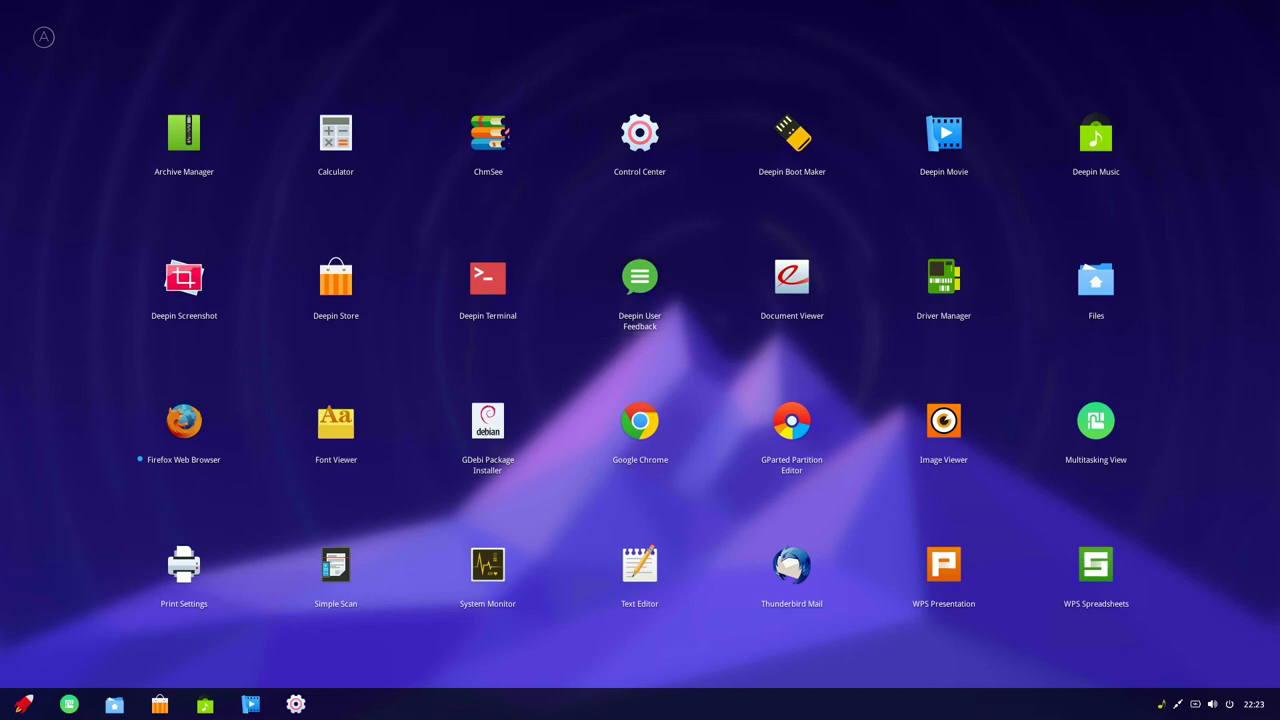
{"action": "scroll", "coordinate": [560, 360], "scroll_direction": "down", "scroll_amount": 3}
{"action": "key", "text": "Return"}
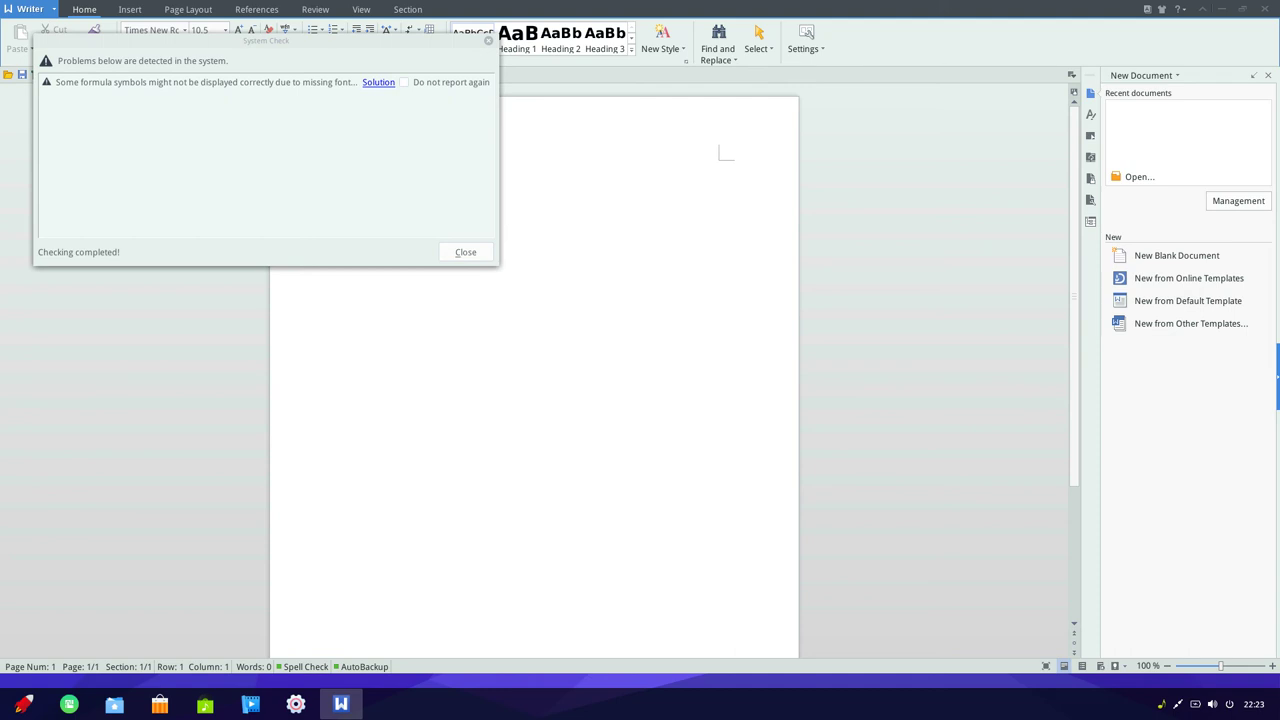
{"action": "key", "text": "Escape"}
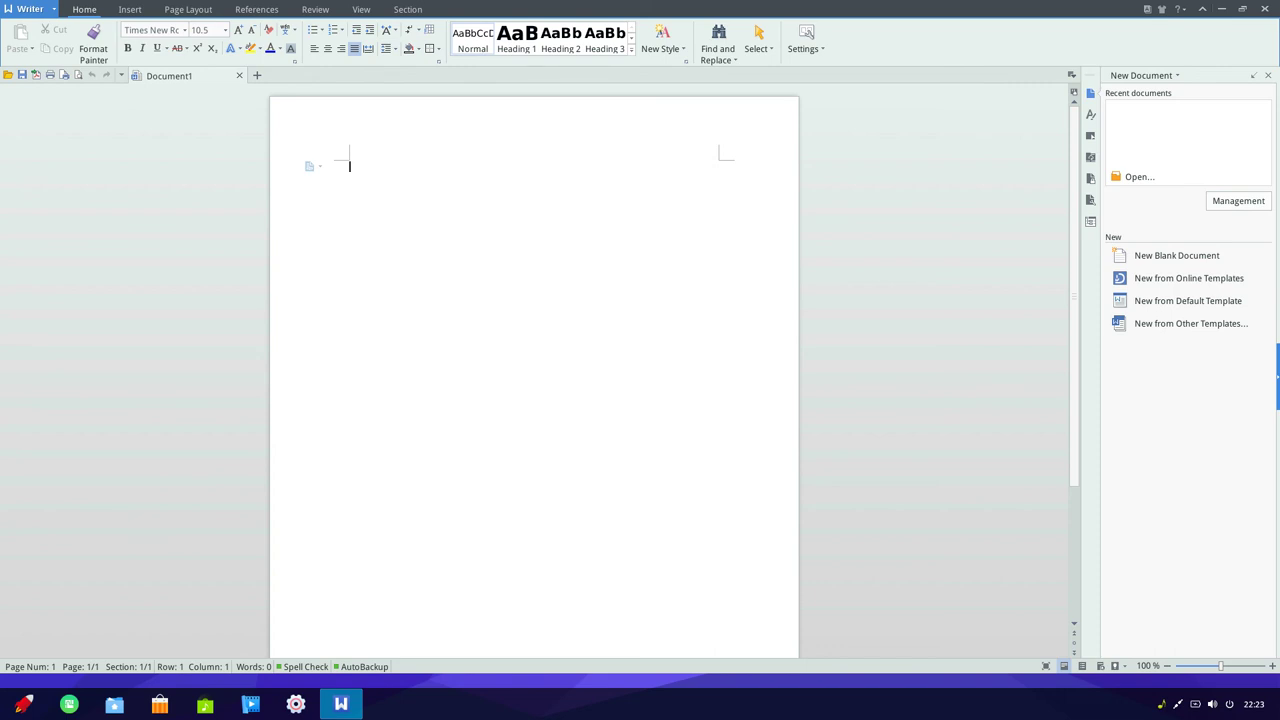
{"action": "left_click", "coordinate": [1265, 9]}
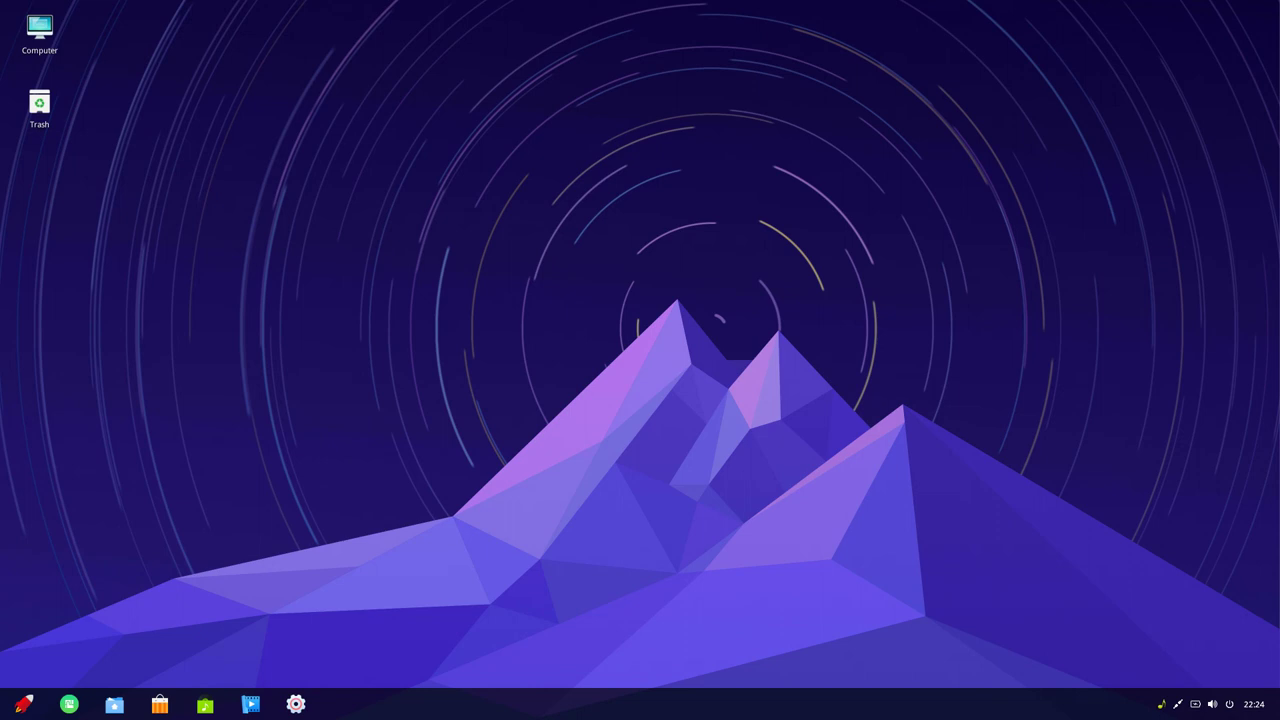
Look through the full list of installed applications in the launcher and close it.
{"action": "key", "text": "super"}
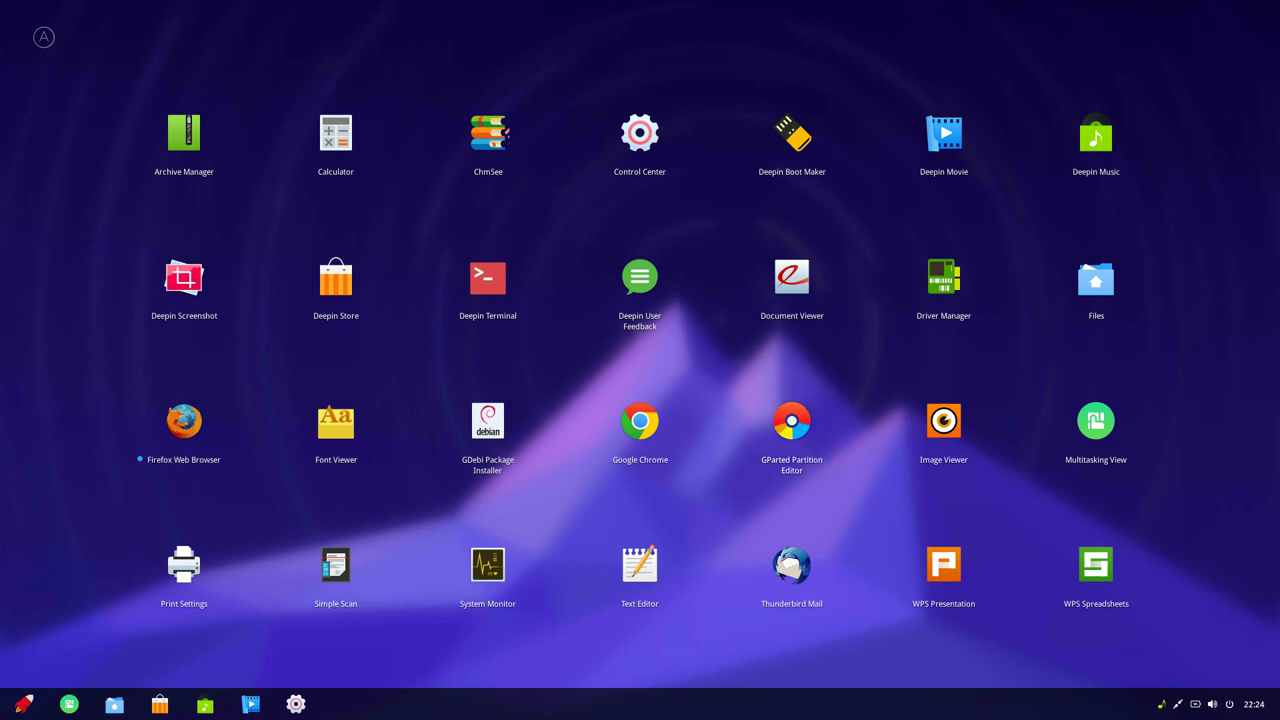
{"action": "scroll", "coordinate": [638, 364], "scroll_direction": "down", "scroll_amount": 2}
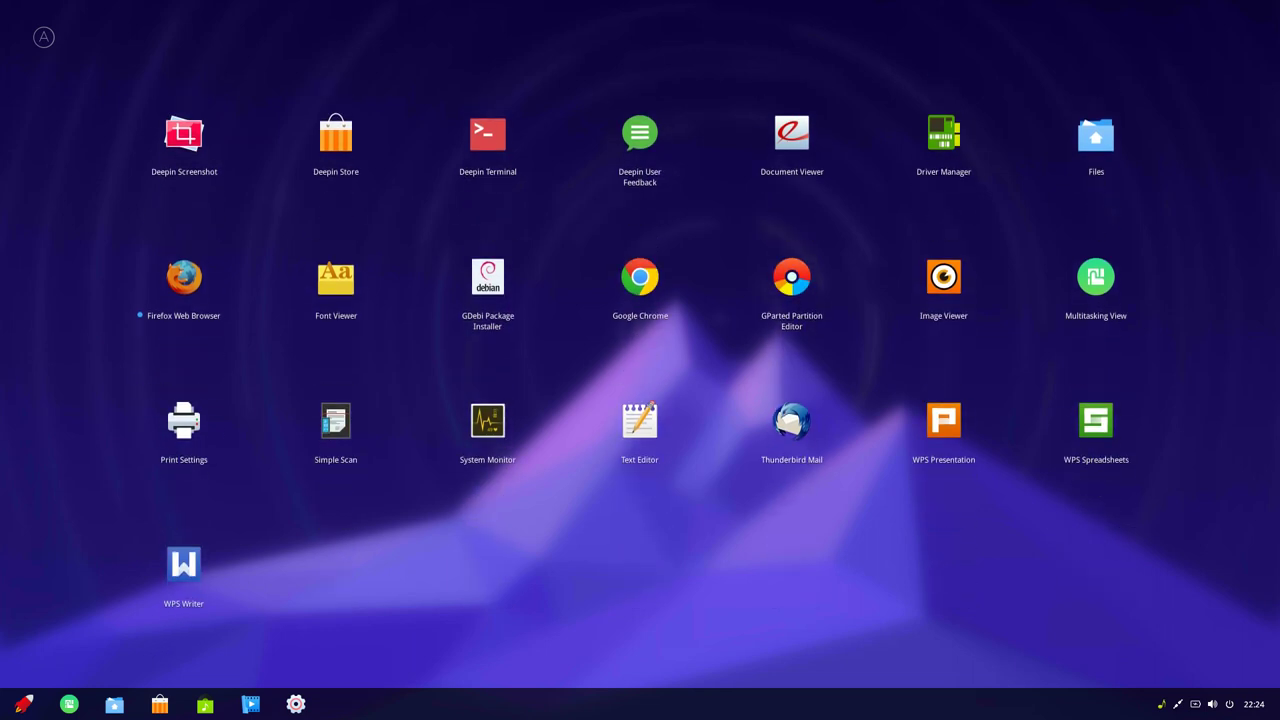
{"action": "scroll", "coordinate": [640, 360], "scroll_direction": "up", "scroll_amount": 1}
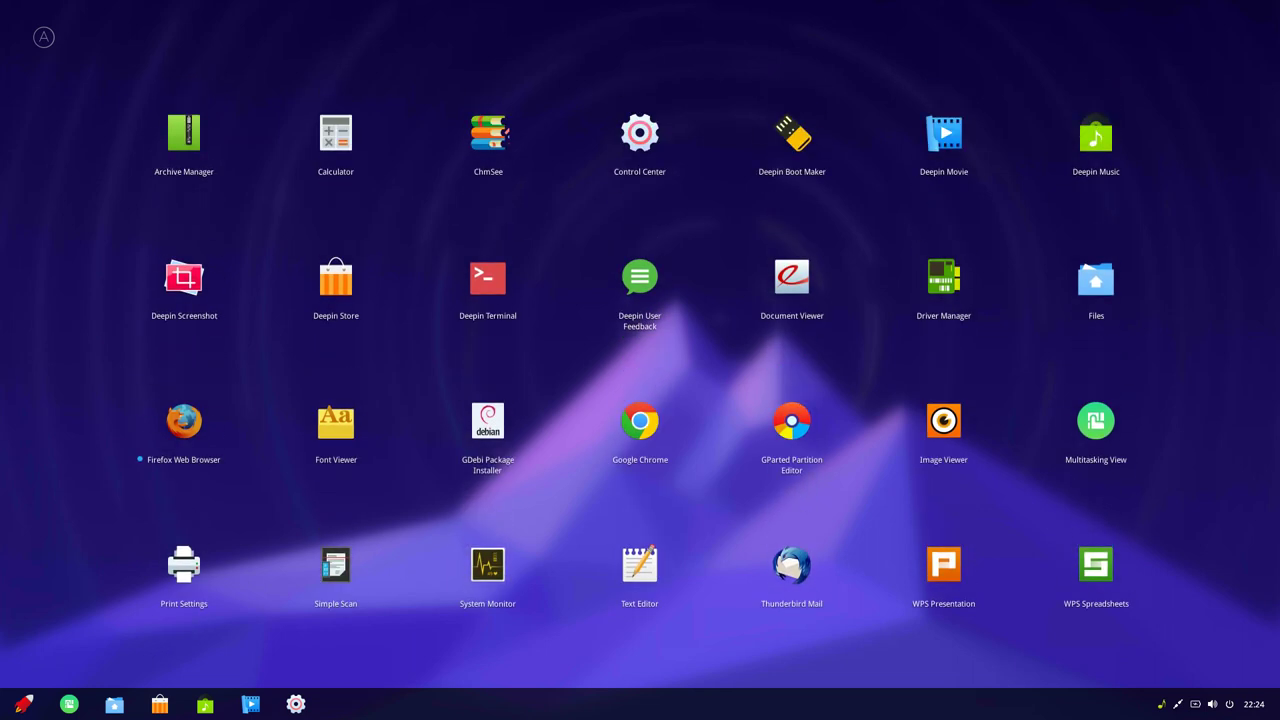
{"action": "scroll", "coordinate": [640, 360], "scroll_direction": "down", "scroll_amount": 1}
{"action": "scroll", "coordinate": [640, 360], "scroll_direction": "up", "scroll_amount": 1}
{"action": "key", "text": "Escape"}
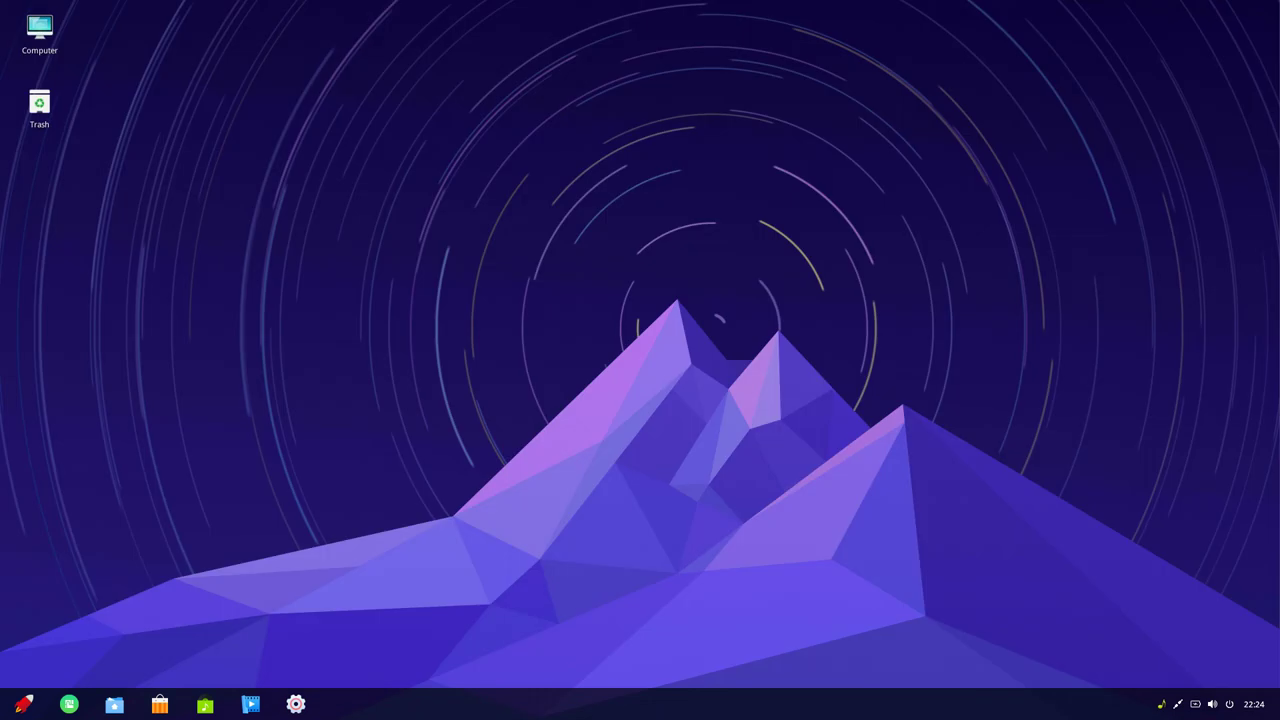
Restart the Deepin system from the power options.
{"action": "left_click", "coordinate": [1229, 704]}
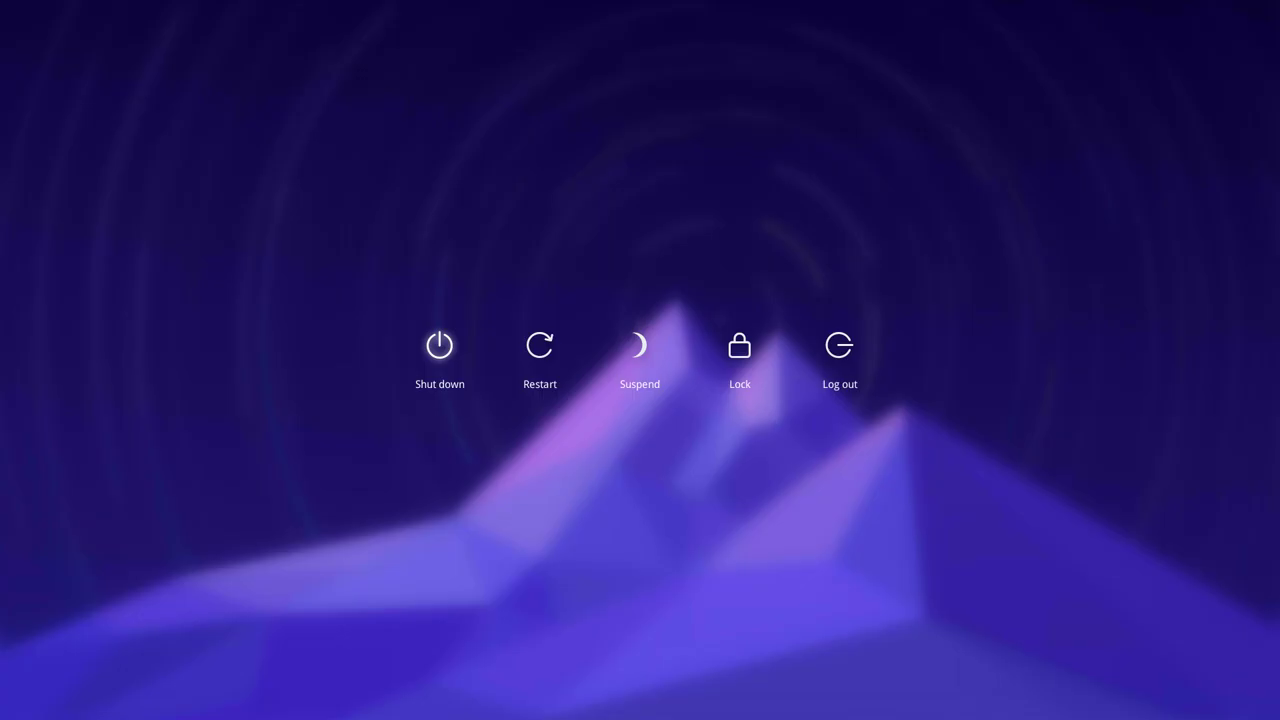
{"action": "key", "text": "Left"}
{"action": "key", "text": "Left"}
{"action": "key", "text": "Left"}
{"action": "key", "text": "Left"}
{"action": "key", "text": "Left"}
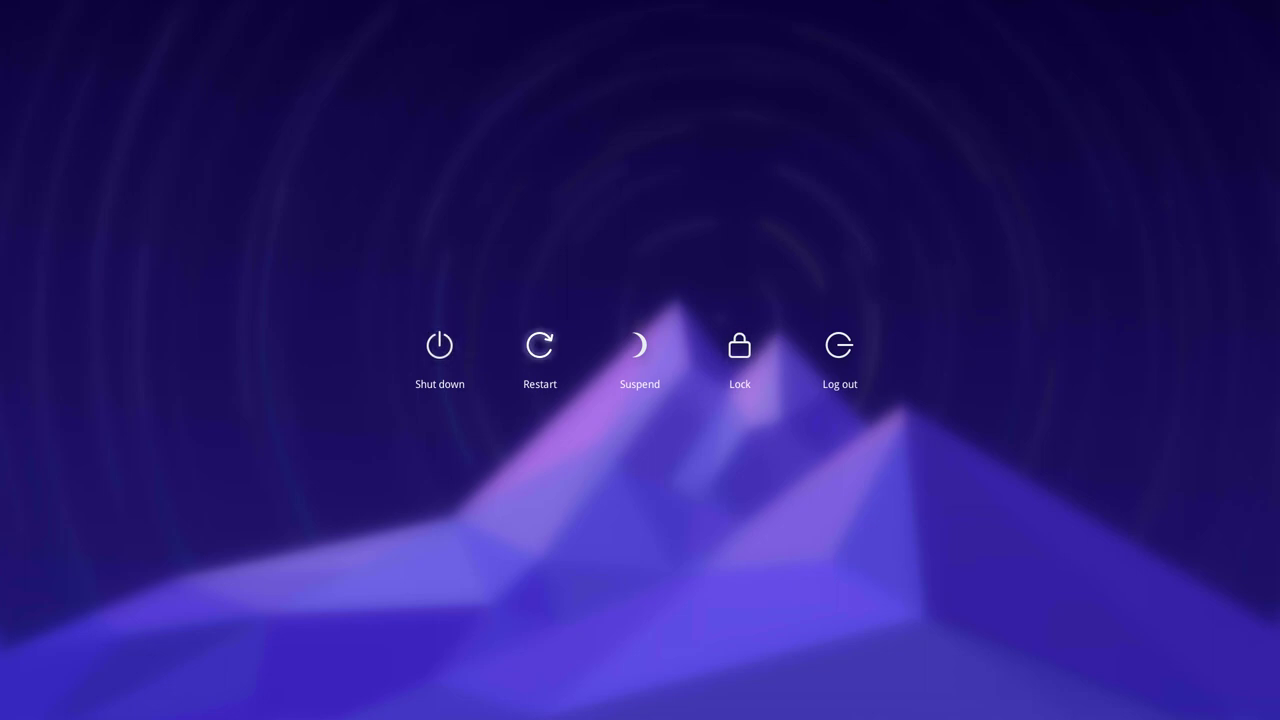
{"action": "key", "text": "Return"}
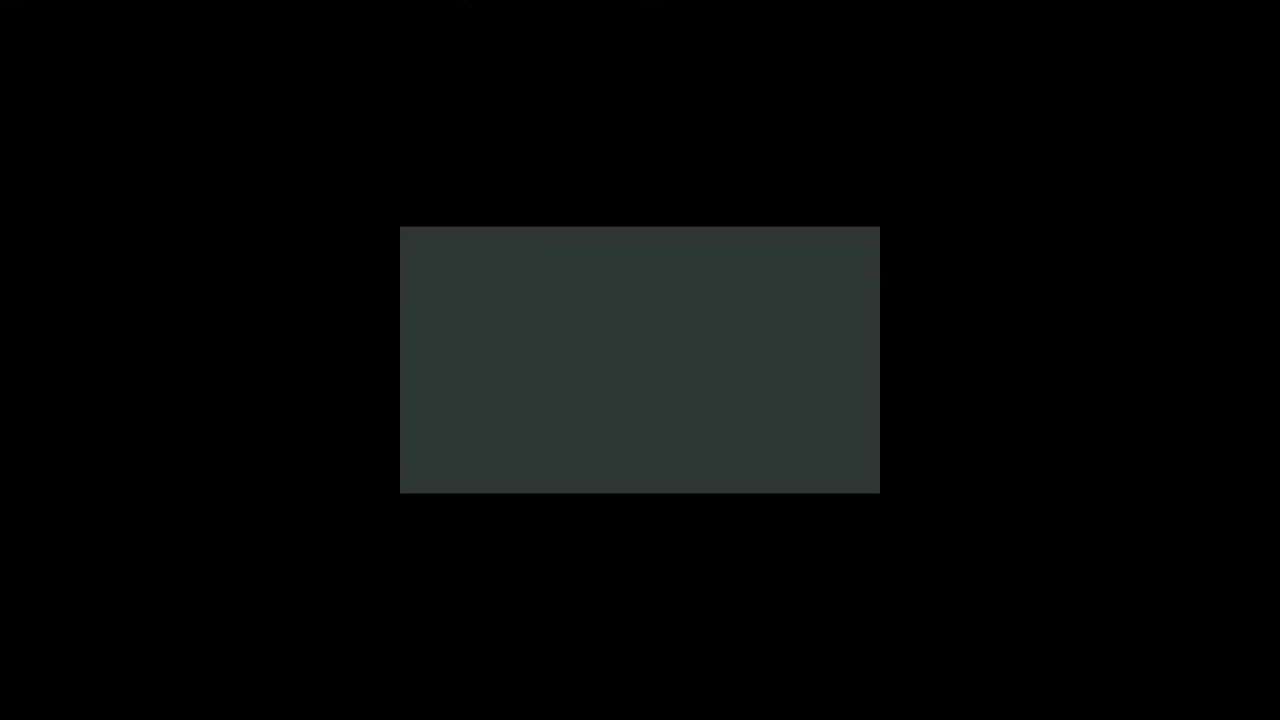